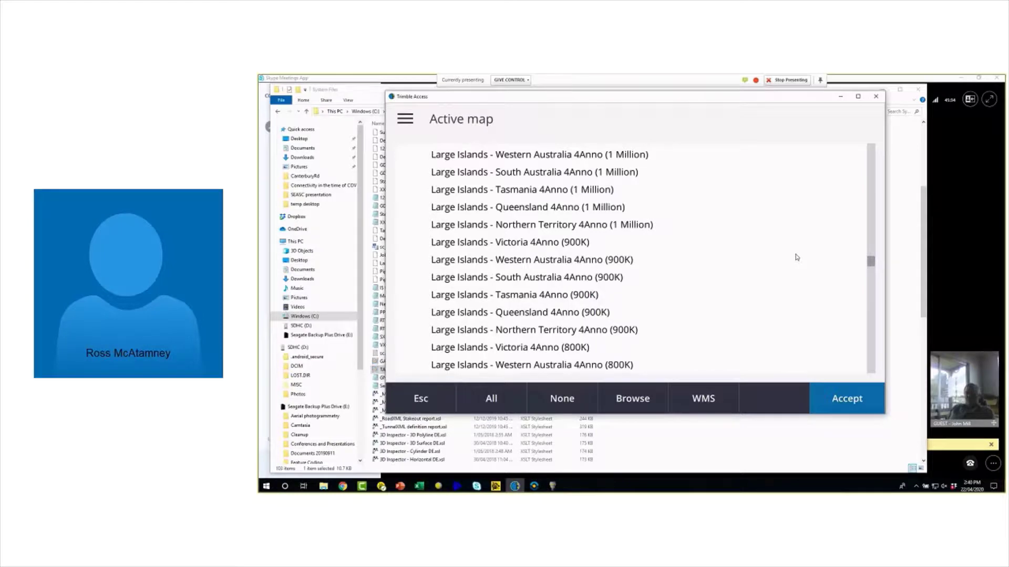
Step: Clear the enabled layers of TA webinar WMS.wms except for Bathymetry and Countries
{"action": "scroll", "coordinate": [440, 402], "scroll_direction": "up", "scroll_amount": 1}
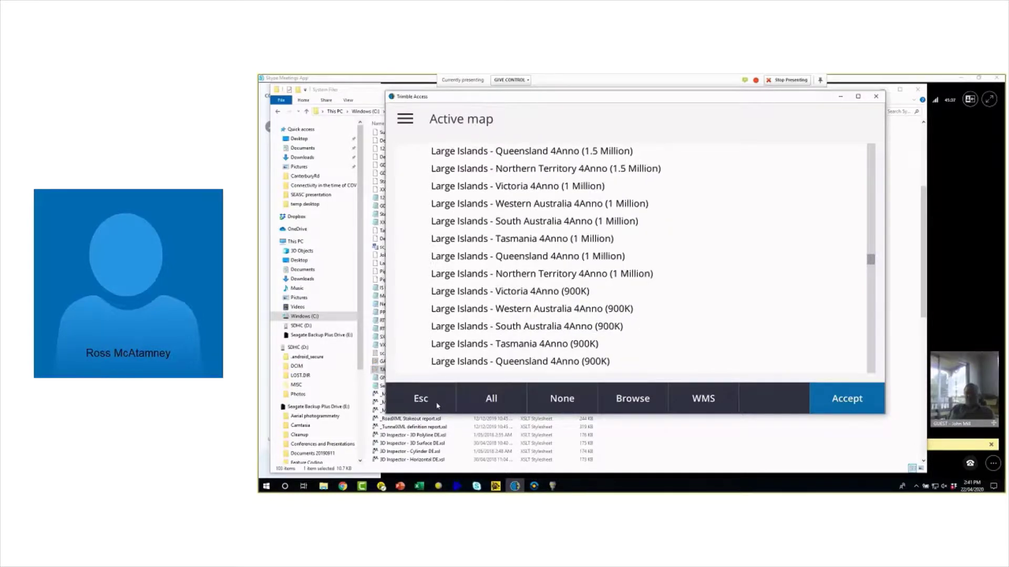
{"action": "left_click", "coordinate": [421, 399]}
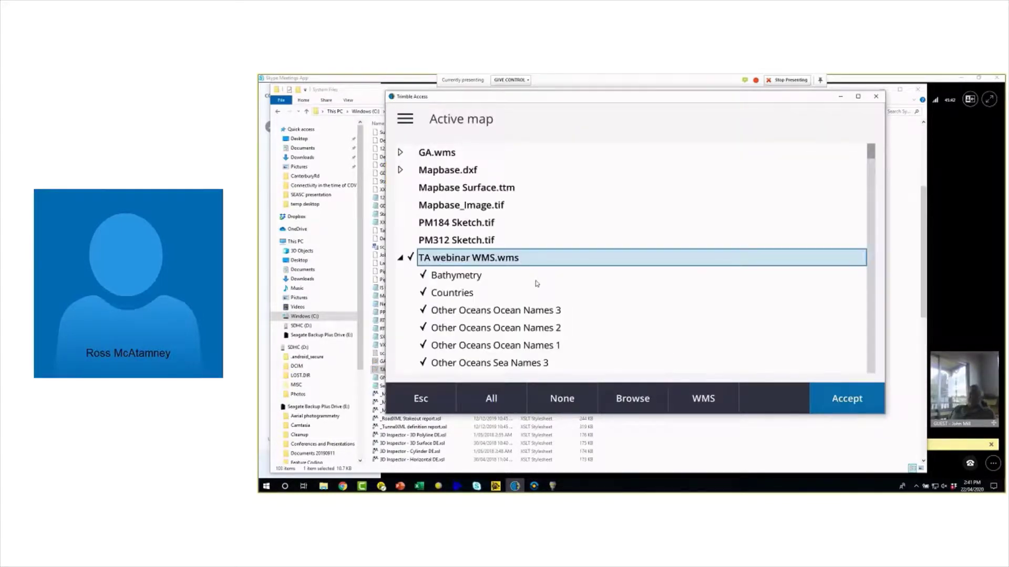
{"action": "scroll", "coordinate": [537, 284], "scroll_direction": "down", "scroll_amount": 5}
{"action": "scroll", "coordinate": [539, 286], "scroll_direction": "down", "scroll_amount": 15}
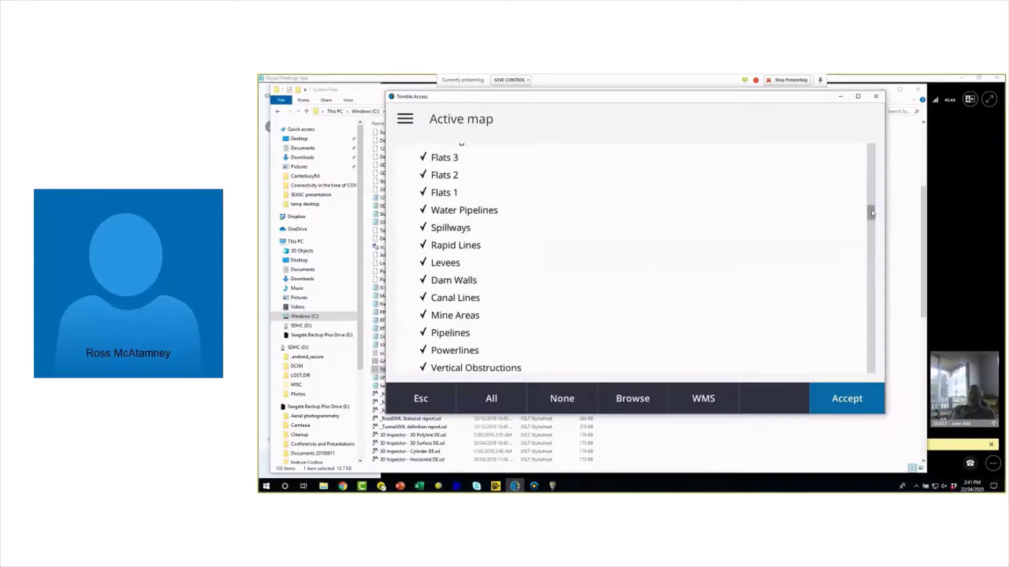
{"action": "left_click_drag", "start_coordinate": [879, 289], "coordinate": [872, 148]}
{"action": "left_click", "coordinate": [612, 274]}
{"action": "scroll", "coordinate": [615, 286], "scroll_direction": "down", "scroll_amount": 1}
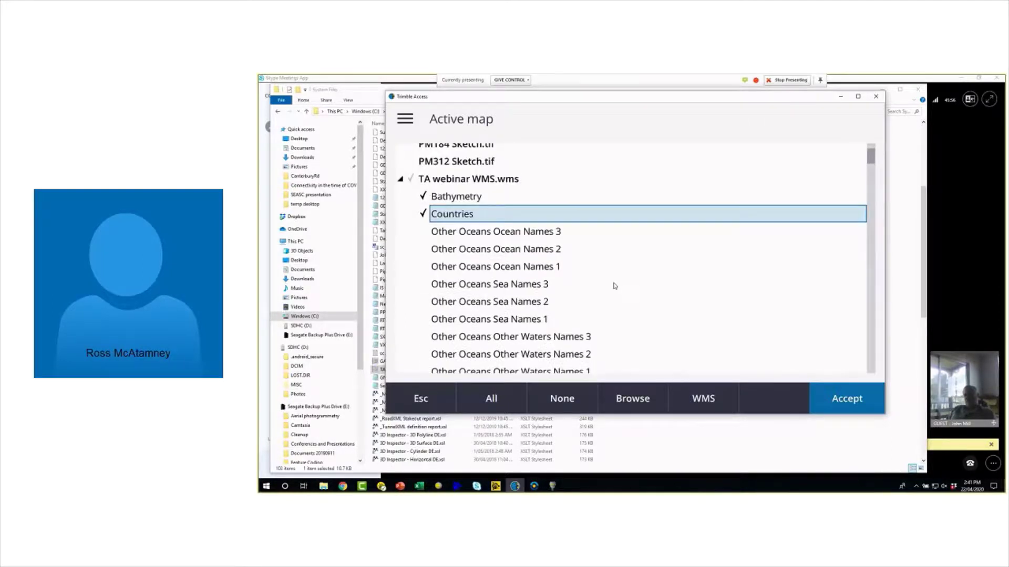
Step: Enable the Australian Mainland, TOPO250K Built Up Areas and TOPO250K Sandridges layers of TA webinar WMS.wms
{"action": "scroll", "coordinate": [615, 287], "scroll_direction": "down", "scroll_amount": 2}
{"action": "scroll", "coordinate": [416, 262], "scroll_direction": "down", "scroll_amount": 2}
{"action": "left_click", "coordinate": [423, 263]}
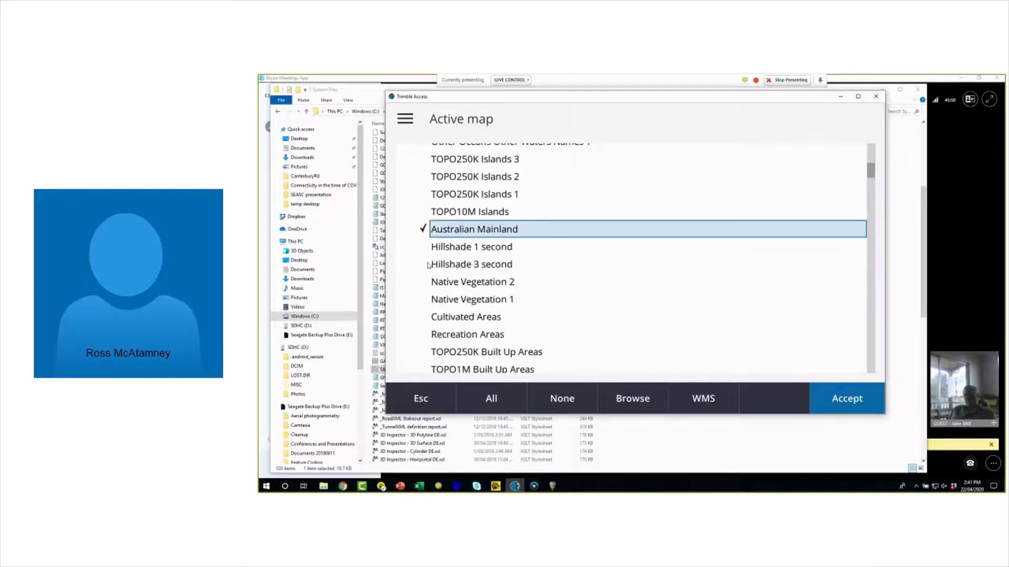
{"action": "scroll", "coordinate": [428, 266], "scroll_direction": "down", "scroll_amount": 1}
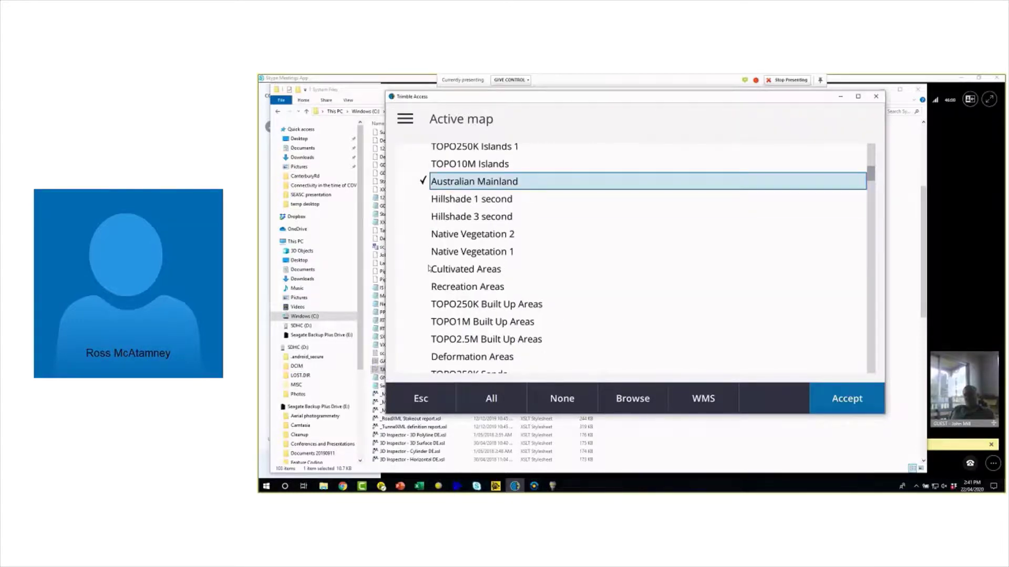
{"action": "scroll", "coordinate": [429, 268], "scroll_direction": "down", "scroll_amount": 2}
{"action": "left_click", "coordinate": [418, 268]}
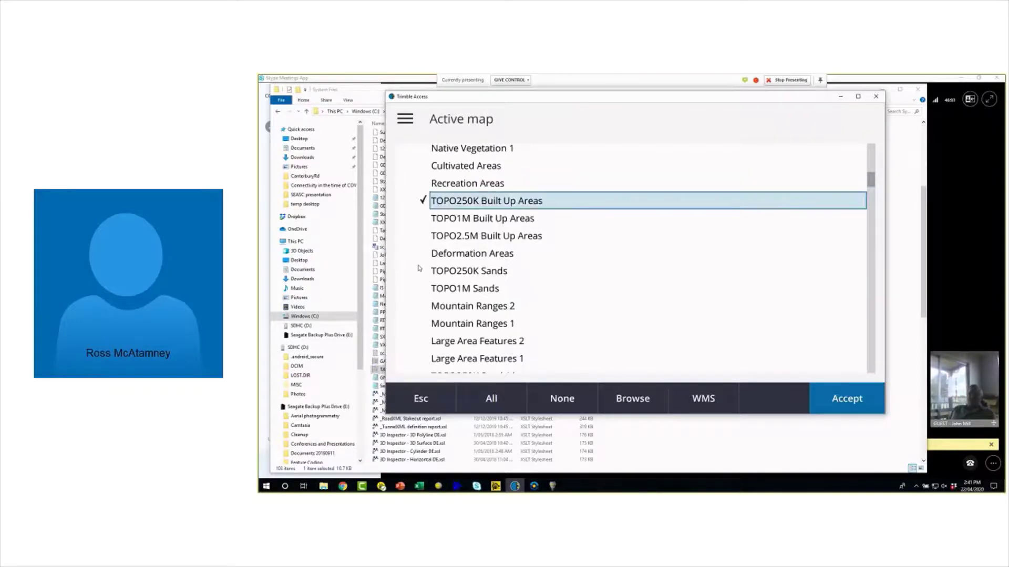
{"action": "scroll", "coordinate": [430, 297], "scroll_direction": "down", "scroll_amount": 1}
{"action": "scroll", "coordinate": [429, 263], "scroll_direction": "down", "scroll_amount": 1}
{"action": "left_click", "coordinate": [426, 220]}
{"action": "scroll", "coordinate": [426, 226], "scroll_direction": "down", "scroll_amount": 3}
{"action": "left_click", "coordinate": [427, 224]}
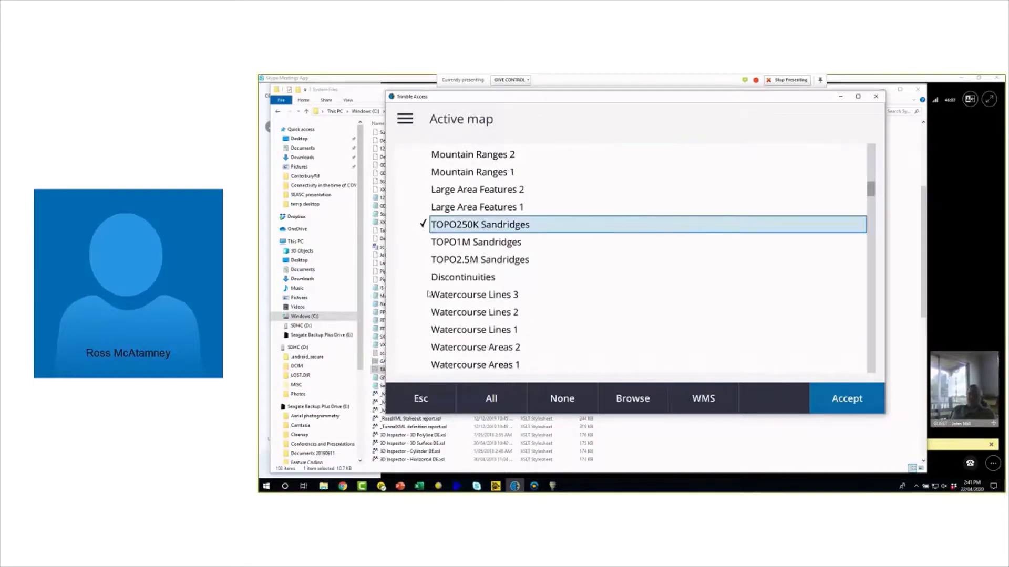
Step: Enable the TOPO250K Roads, Roads 4, Roads 3, Roads 2 and Roads 1 layers and accept the active map selection
{"action": "scroll", "coordinate": [428, 294], "scroll_direction": "down", "scroll_amount": 9}
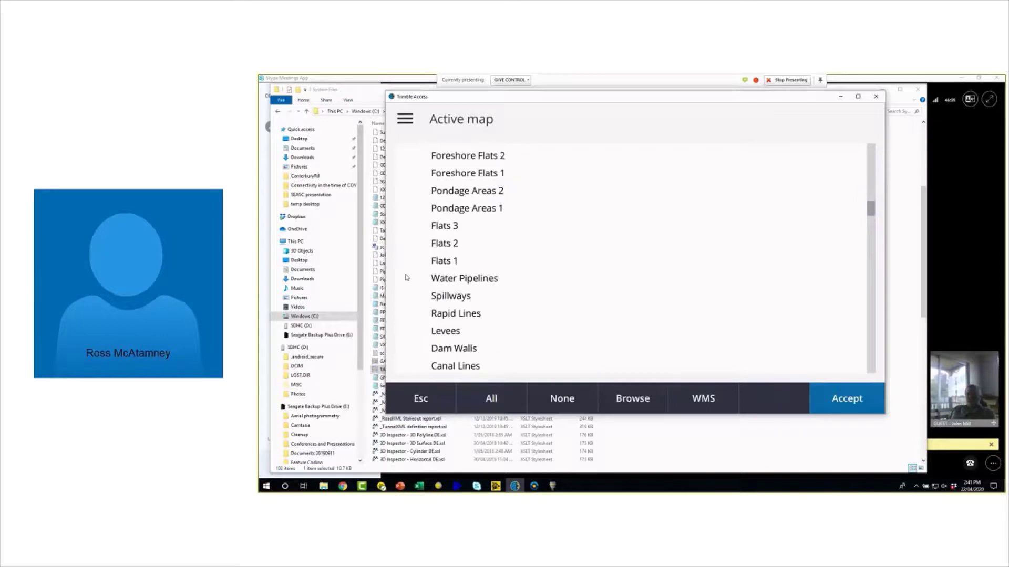
{"action": "scroll", "coordinate": [421, 276], "scroll_direction": "down", "scroll_amount": 2}
{"action": "scroll", "coordinate": [436, 274], "scroll_direction": "down", "scroll_amount": 6}
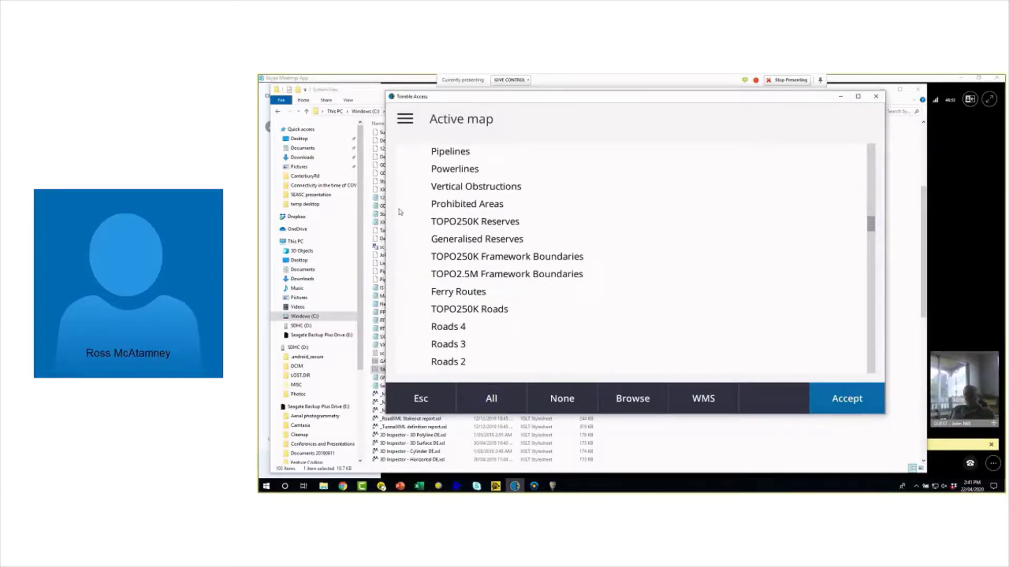
{"action": "scroll", "coordinate": [415, 221], "scroll_direction": "down", "scroll_amount": 3}
{"action": "left_click", "coordinate": [452, 209]}
{"action": "left_click", "coordinate": [449, 226]}
{"action": "left_click", "coordinate": [447, 244]}
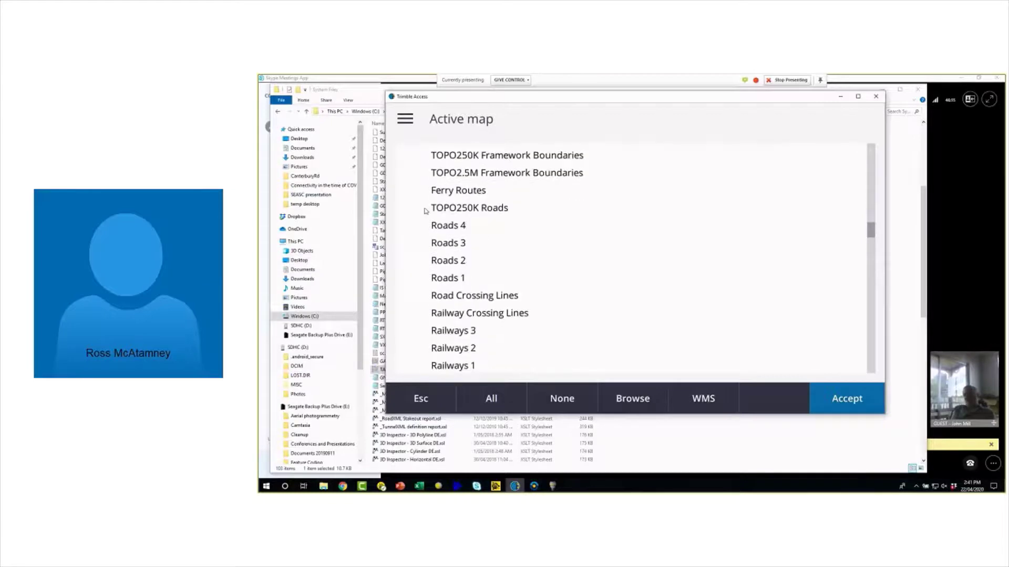
{"action": "left_click", "coordinate": [448, 260]}
{"action": "left_click", "coordinate": [448, 278]}
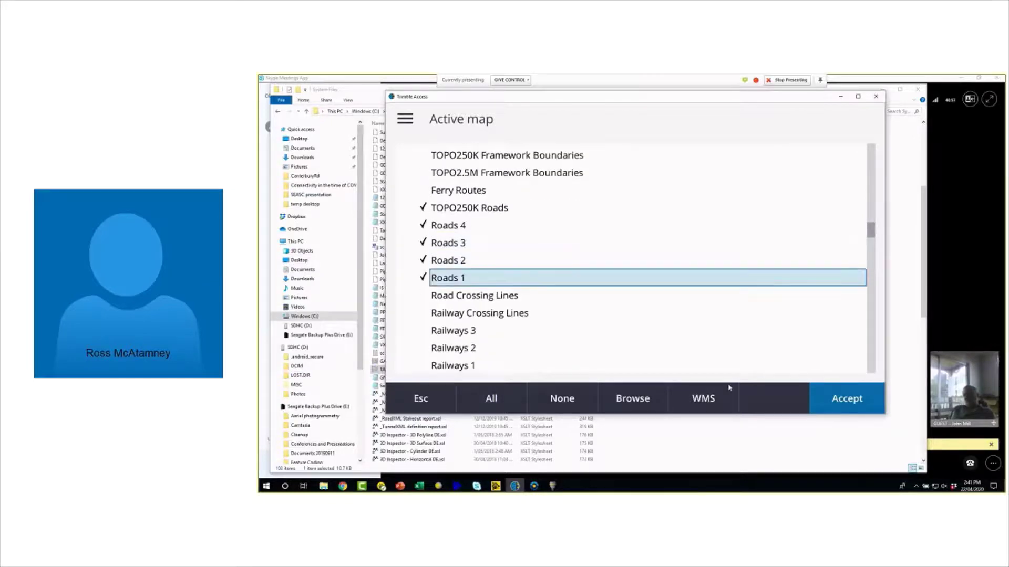
{"action": "left_click", "coordinate": [847, 401]}
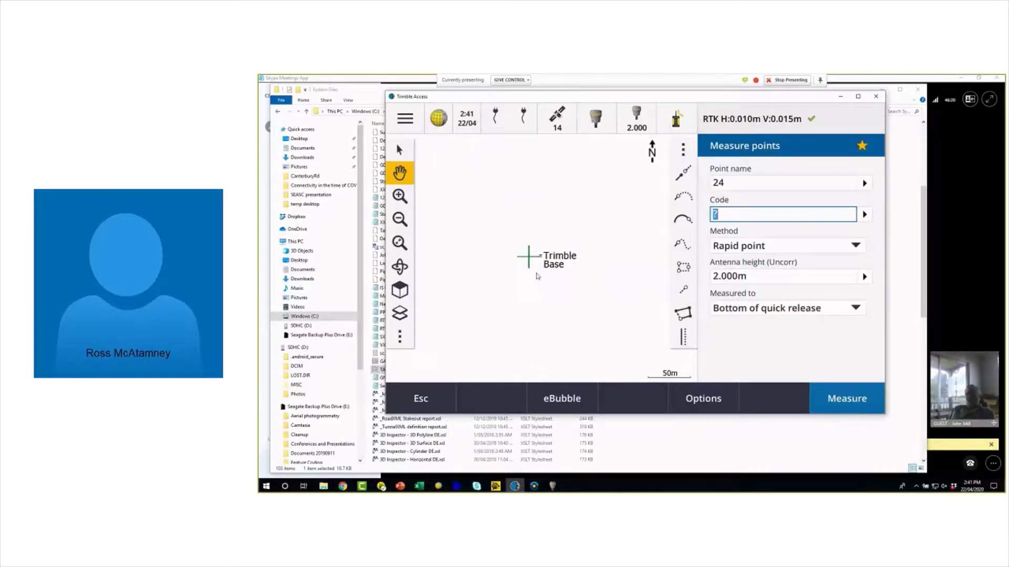
Step: Maximise the window and view the WMS road network around the Trimble Base point at a wider map scale
{"action": "left_click", "coordinate": [399, 221]}
{"action": "left_click", "coordinate": [399, 220]}
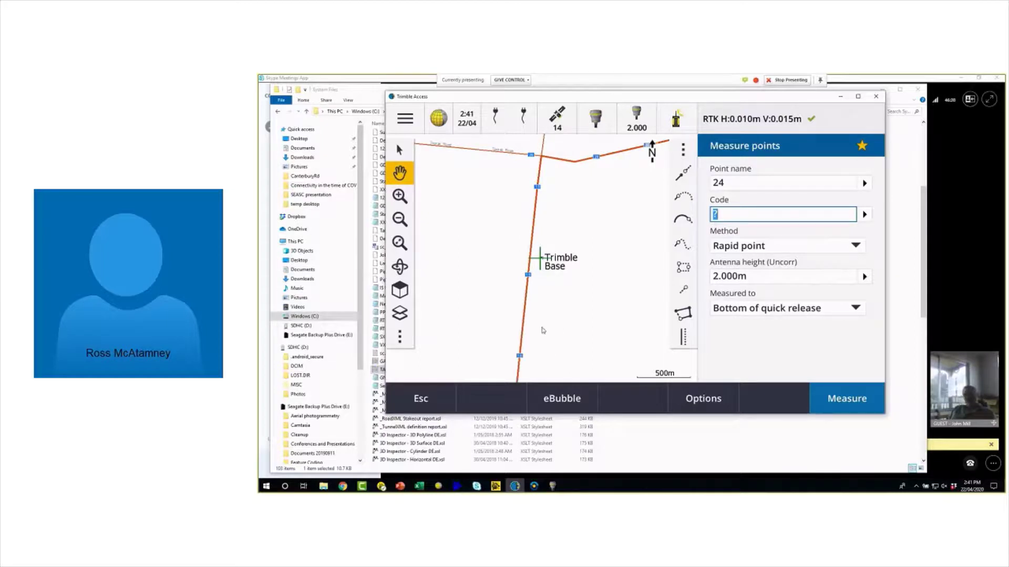
{"action": "left_click", "coordinate": [857, 96]}
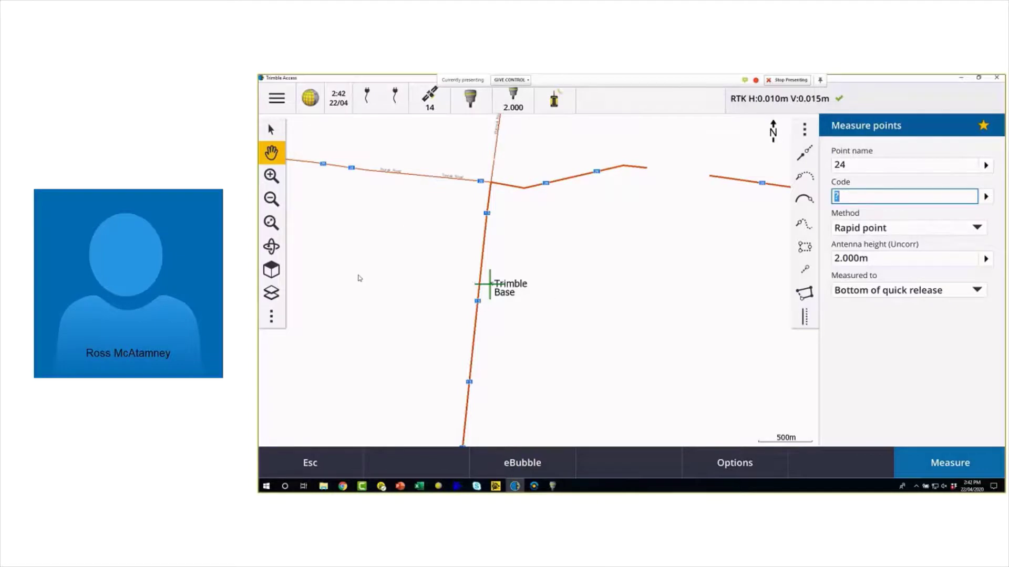
{"action": "mouse_move", "coordinate": [518, 279]}
{"action": "left_mouse_down"}
{"action": "mouse_move", "coordinate": [576, 220]}
{"action": "mouse_move", "coordinate": [578, 306]}
{"action": "mouse_move", "coordinate": [389, 234]}
{"action": "left_mouse_up"}
{"action": "left_click", "coordinate": [271, 199]}
{"action": "left_click", "coordinate": [271, 198]}
{"action": "left_click_drag", "start_coordinate": [531, 315], "coordinate": [512, 279]}
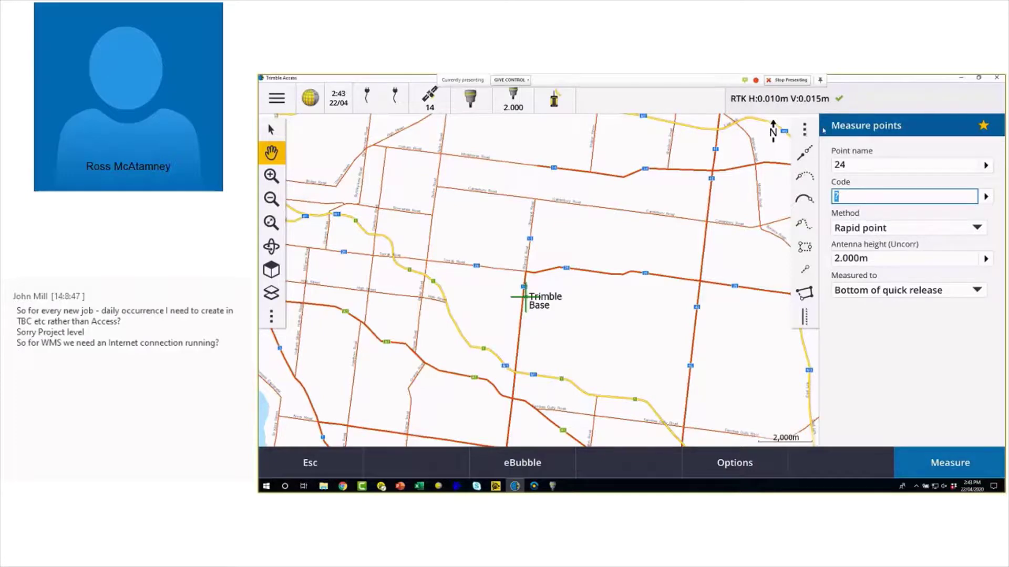
Step: Switch to Trimble Business Center and import GlobalFeatures.fxl as the project's feature definition file under Feature Code Processing
{"action": "left_click", "coordinate": [381, 487]}
{"action": "left_click", "coordinate": [484, 464]}
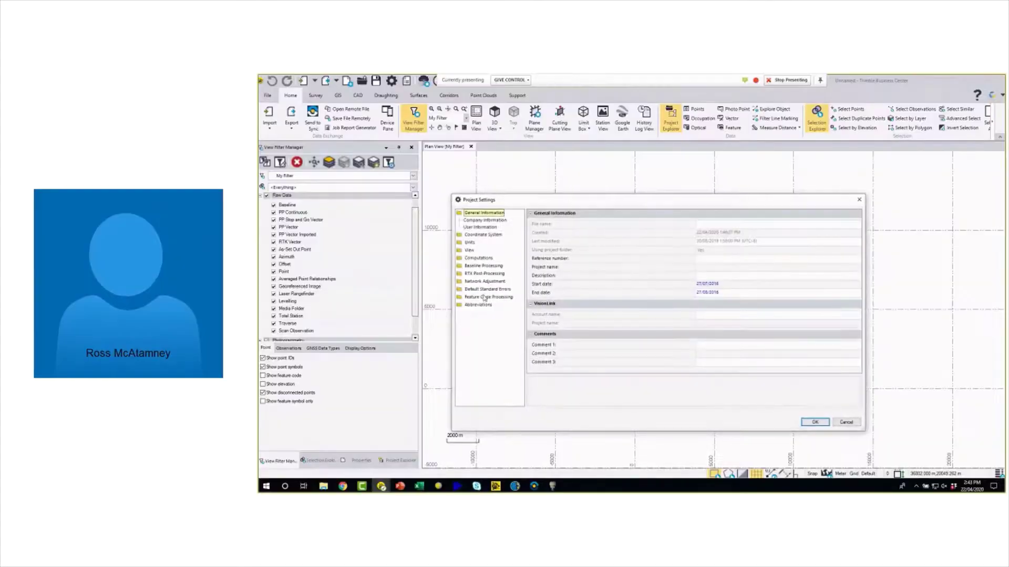
{"action": "left_click", "coordinate": [484, 297]}
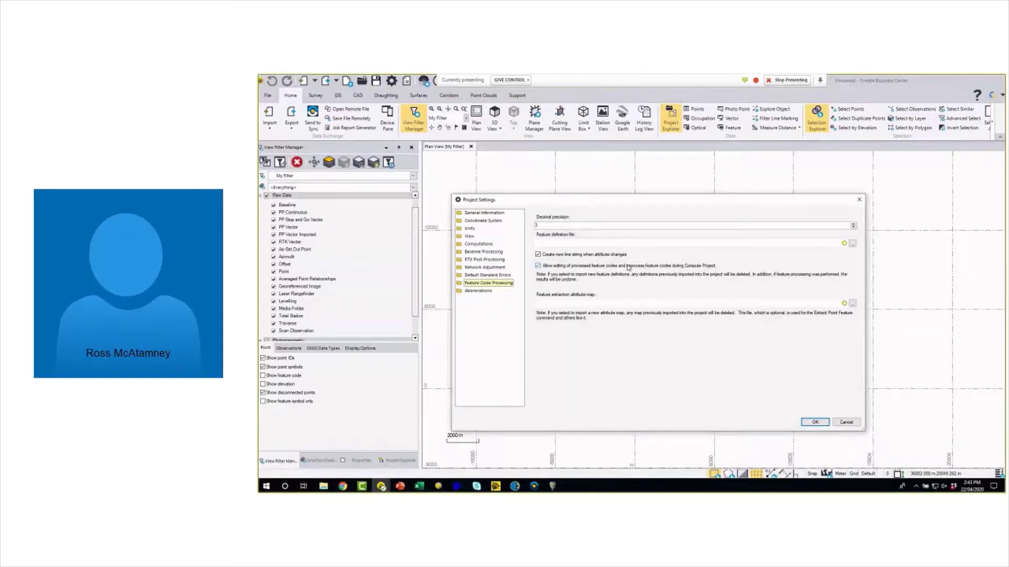
{"action": "left_click", "coordinate": [851, 245]}
{"action": "left_click", "coordinate": [578, 261]}
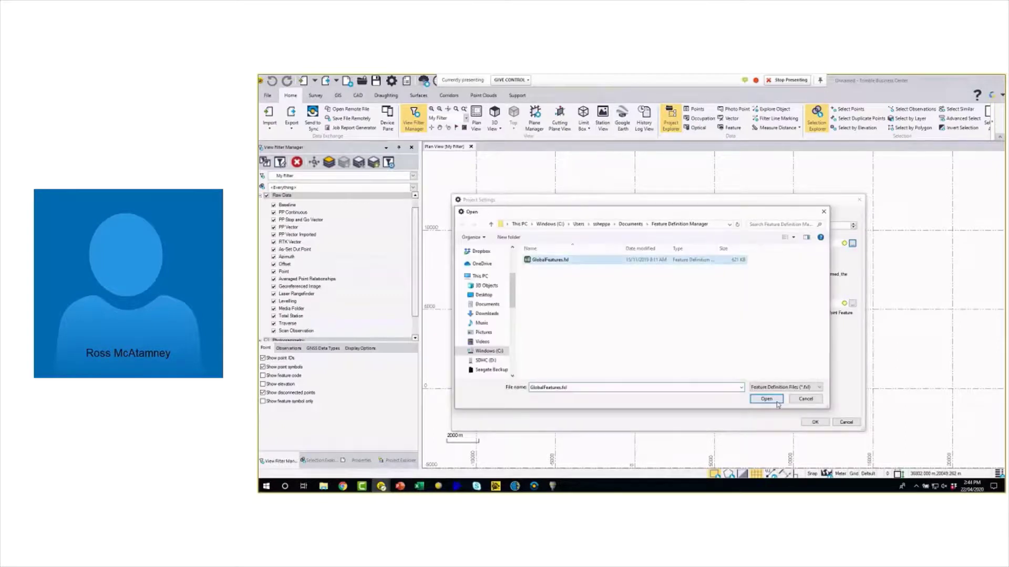
{"action": "left_click", "coordinate": [777, 402]}
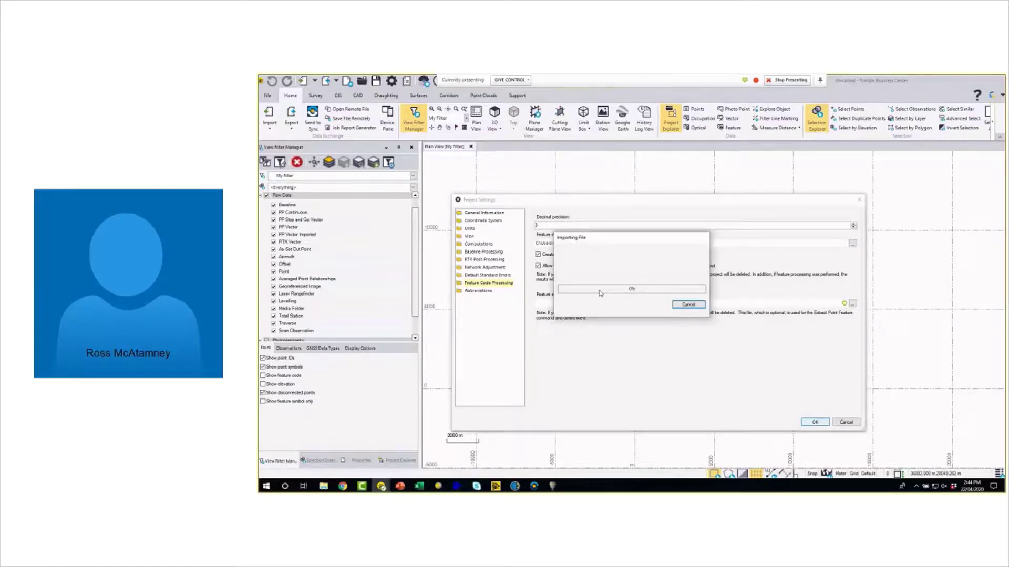
{"action": "key", "text": "Return"}
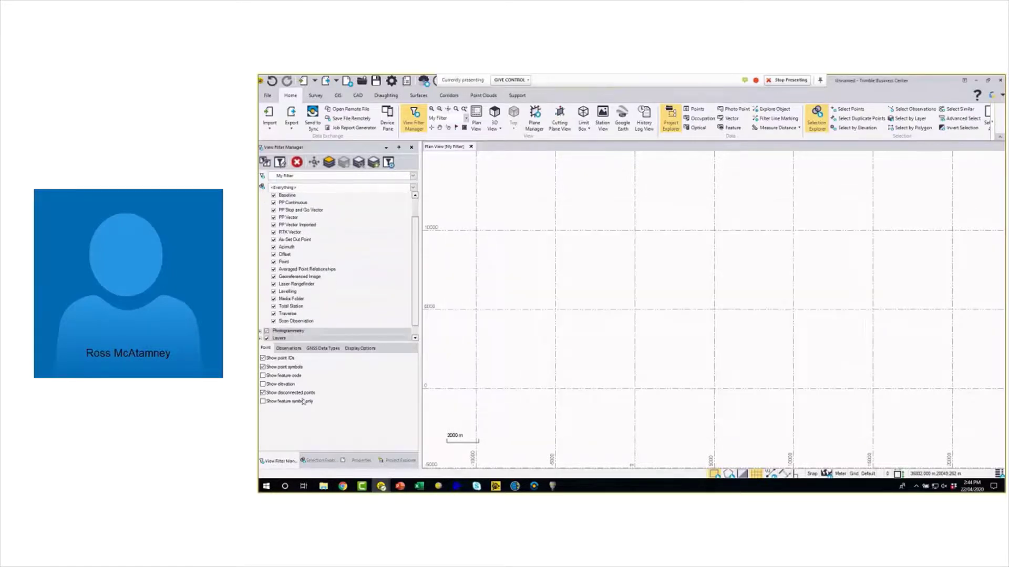
Step: List the line control codes of the GlobalFeatures library in the project explorer
{"action": "left_click", "coordinate": [400, 462]}
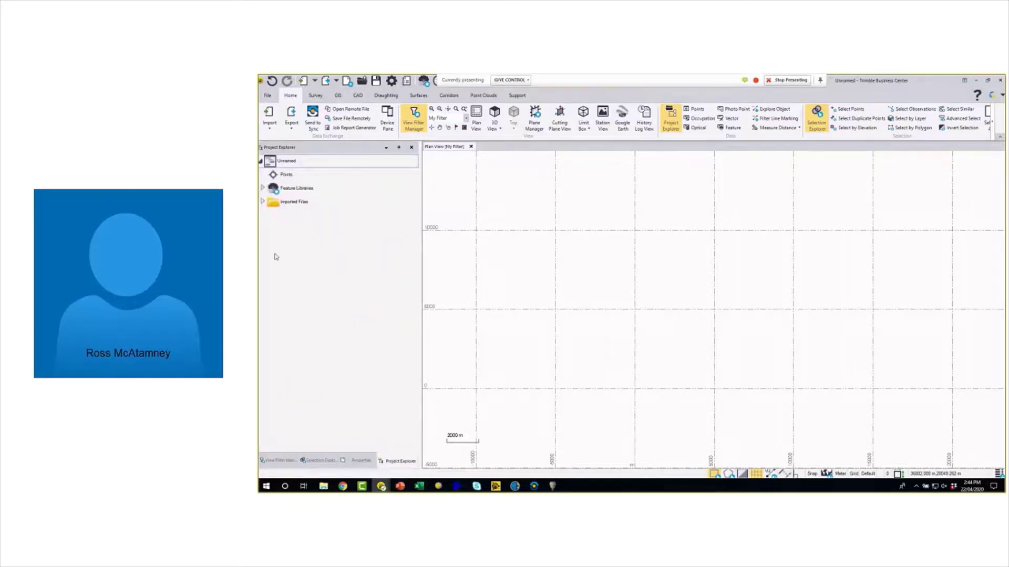
{"action": "left_click", "coordinate": [263, 188]}
{"action": "left_click", "coordinate": [265, 202]}
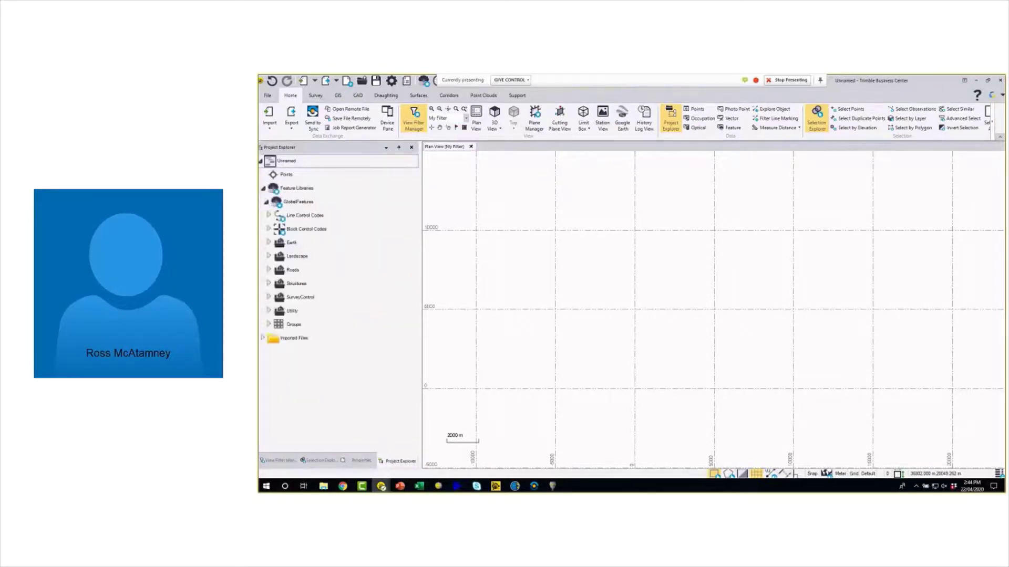
{"action": "left_click", "coordinate": [269, 216]}
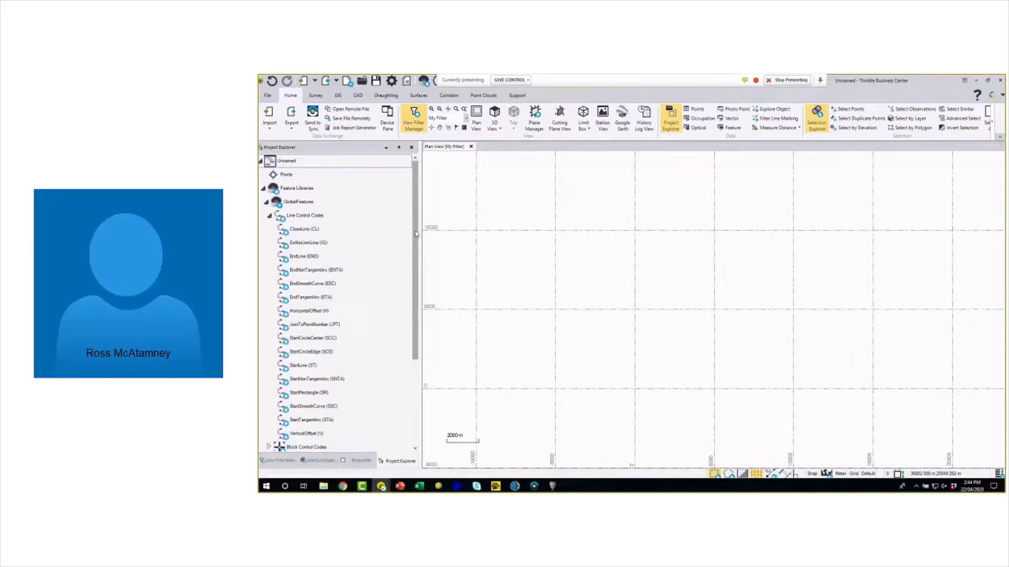
{"action": "scroll", "coordinate": [418, 252], "scroll_direction": "down", "scroll_amount": 1}
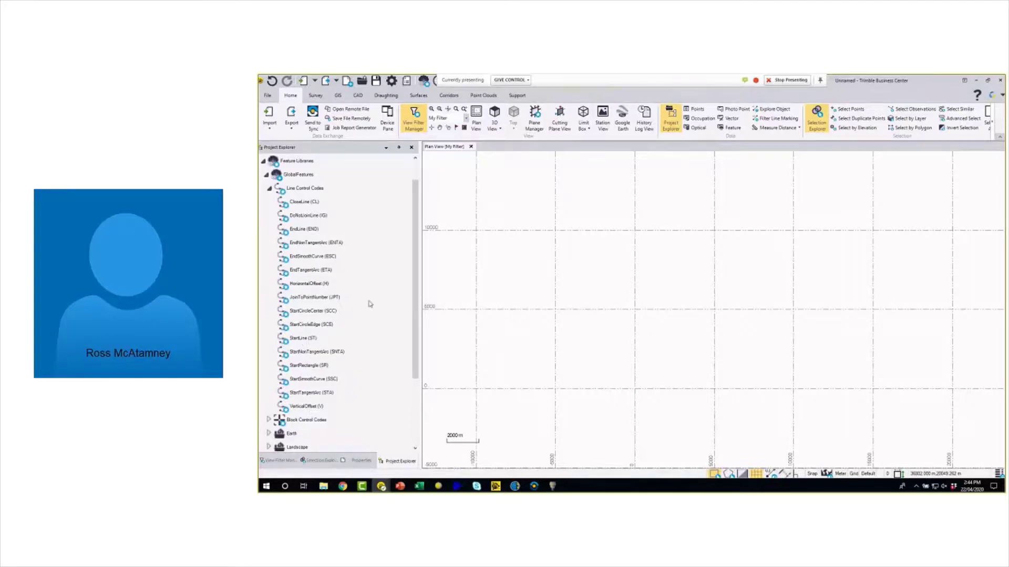
Step: Examine the name, code and action properties of the EndLine (END) line control code and return to the project explorer
{"action": "left_click", "coordinate": [314, 232]}
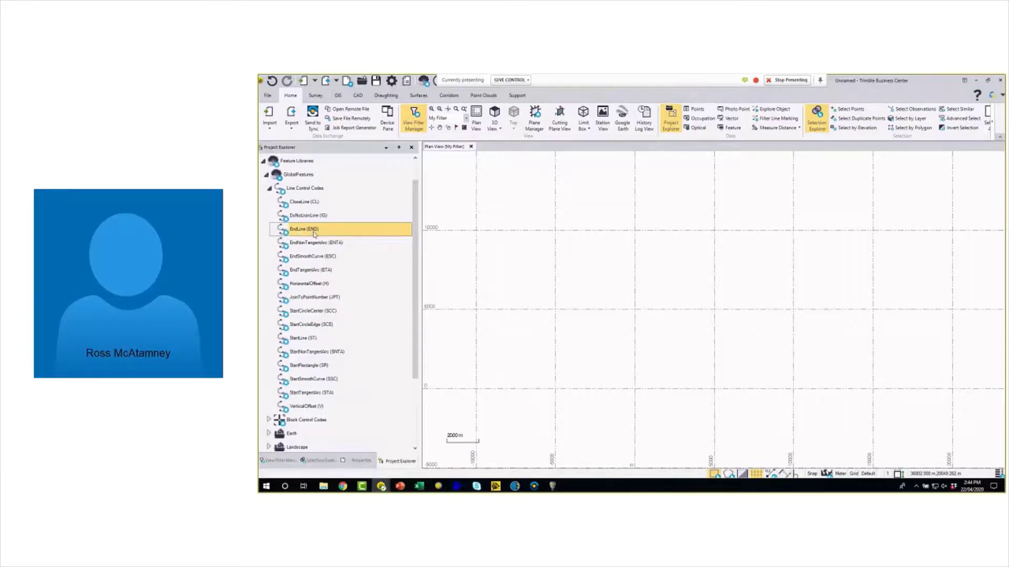
{"action": "left_click", "coordinate": [363, 461]}
{"action": "left_click", "coordinate": [373, 234]}
{"action": "left_click", "coordinate": [307, 219]}
{"action": "left_click", "coordinate": [265, 212]}
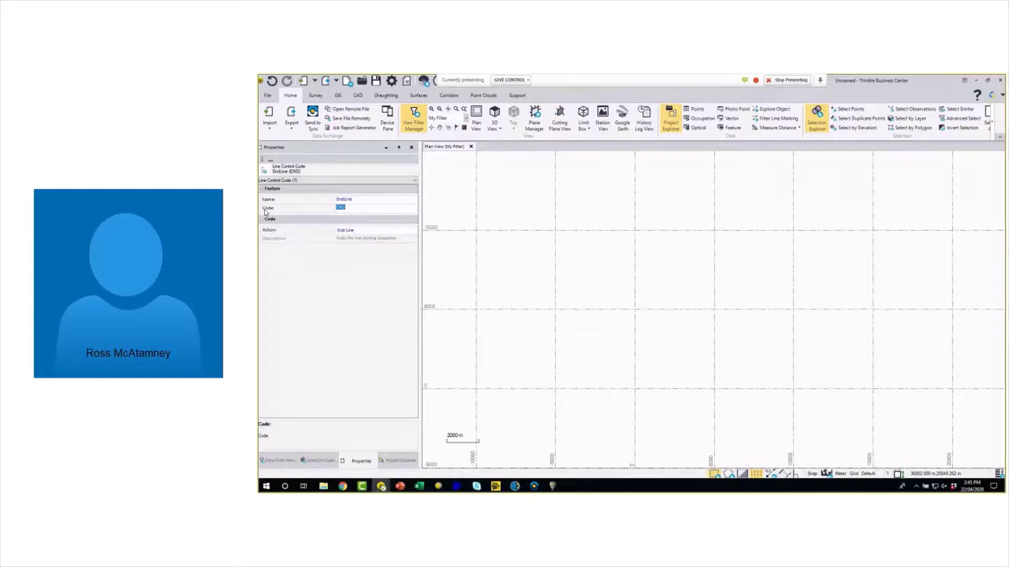
{"action": "key", "text": "BackSpace"}
{"action": "left_click", "coordinate": [406, 461]}
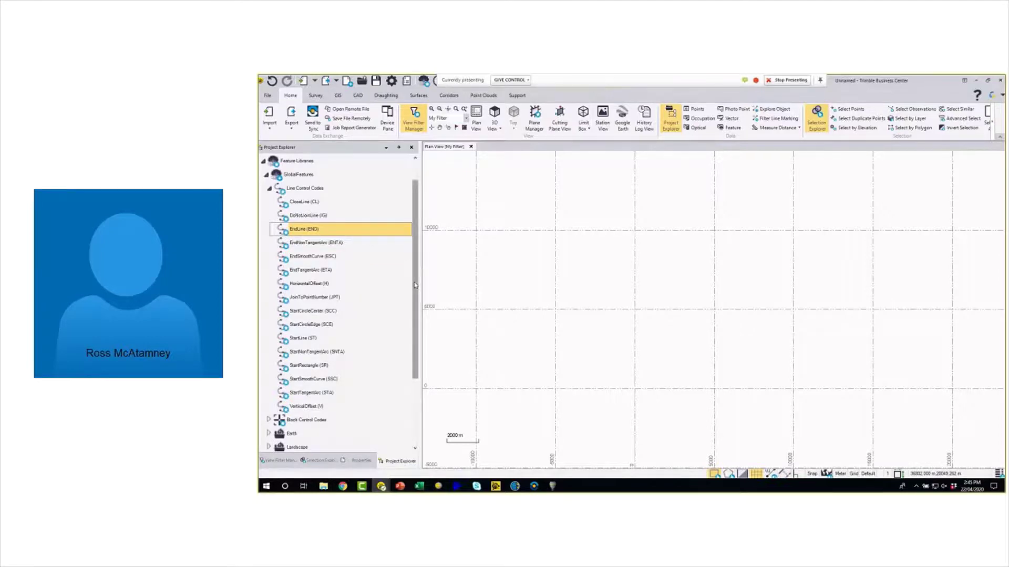
Step: List the block control codes of the GlobalFeatures library and select InsertionPoint1 (IP1)
{"action": "scroll", "coordinate": [415, 285], "scroll_direction": "down", "scroll_amount": 3}
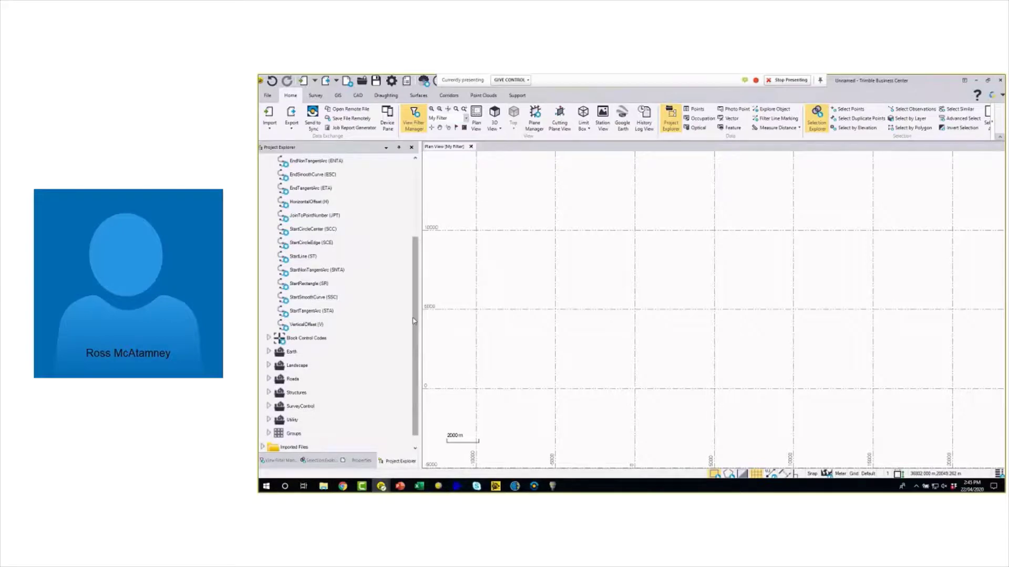
{"action": "scroll", "coordinate": [408, 327], "scroll_direction": "down", "scroll_amount": 1}
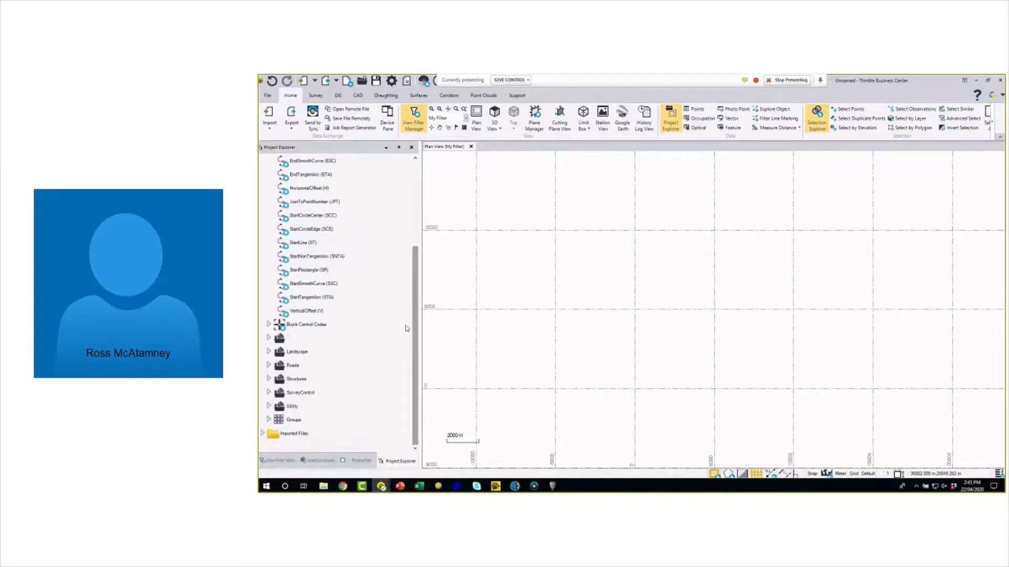
{"action": "left_click", "coordinate": [269, 326]}
{"action": "scroll", "coordinate": [409, 378], "scroll_direction": "down", "scroll_amount": 3}
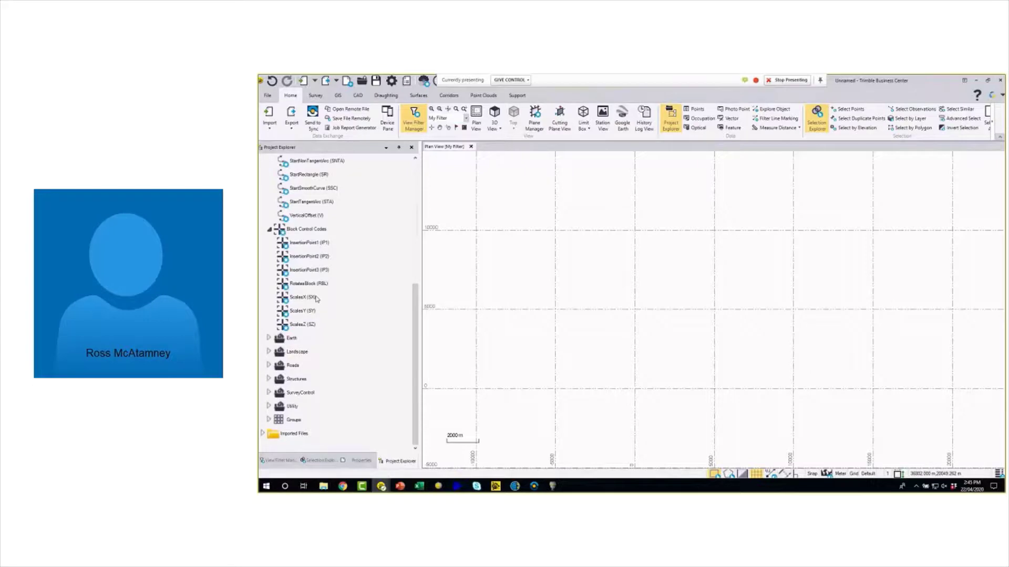
{"action": "left_click", "coordinate": [305, 244]}
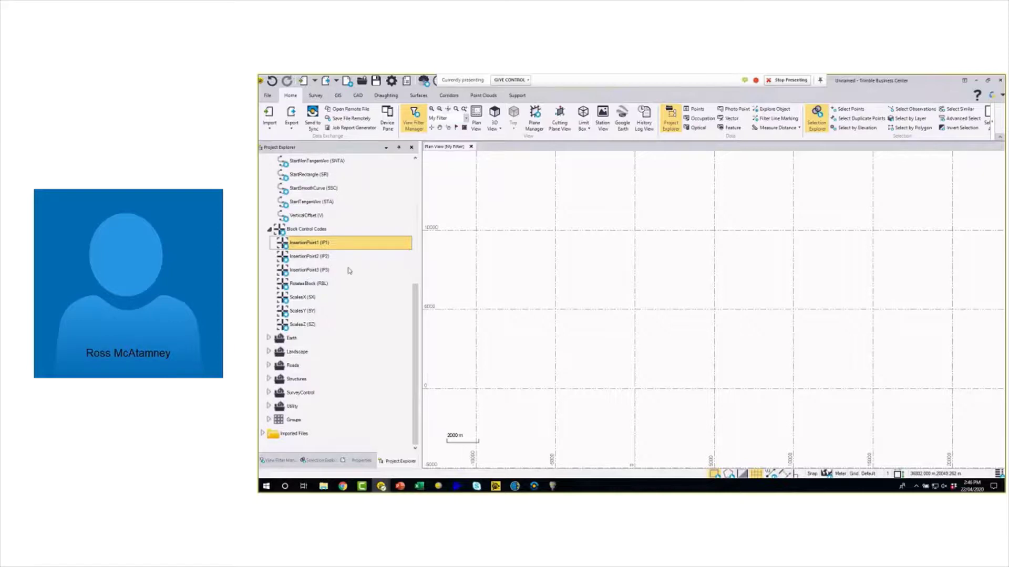
Step: Find the Arrow (A) block feature in the Roads category and show its properties
{"action": "left_click", "coordinate": [269, 365]}
{"action": "scroll", "coordinate": [400, 326], "scroll_direction": "down", "scroll_amount": 2}
{"action": "scroll", "coordinate": [400, 327], "scroll_direction": "down", "scroll_amount": 7}
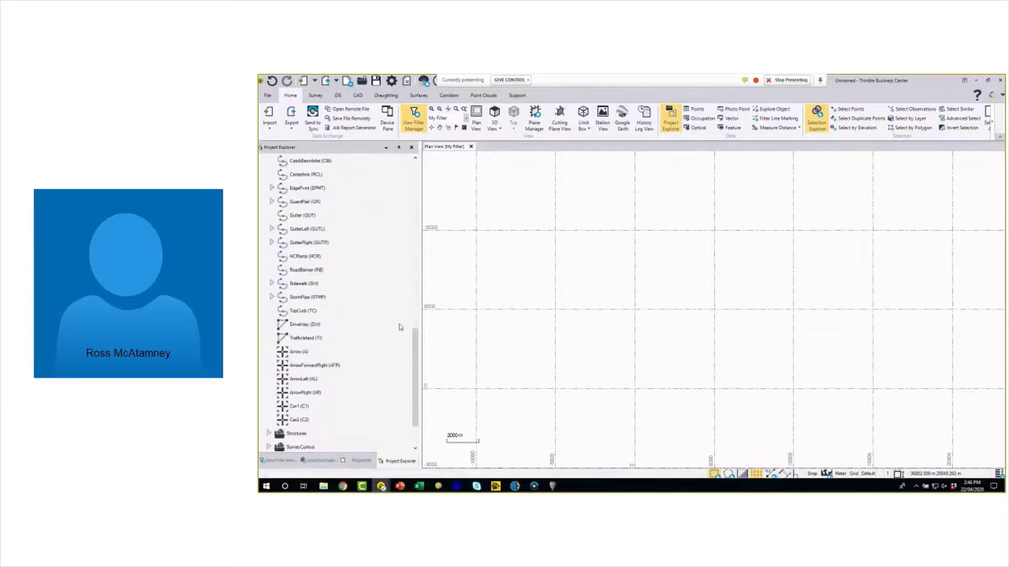
{"action": "left_click", "coordinate": [366, 338]}
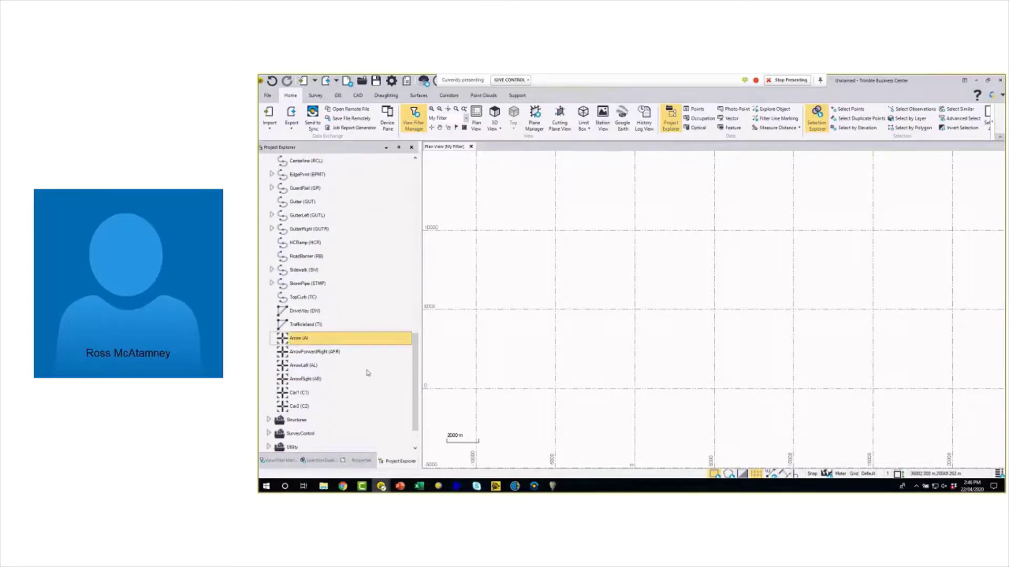
{"action": "left_click", "coordinate": [363, 461]}
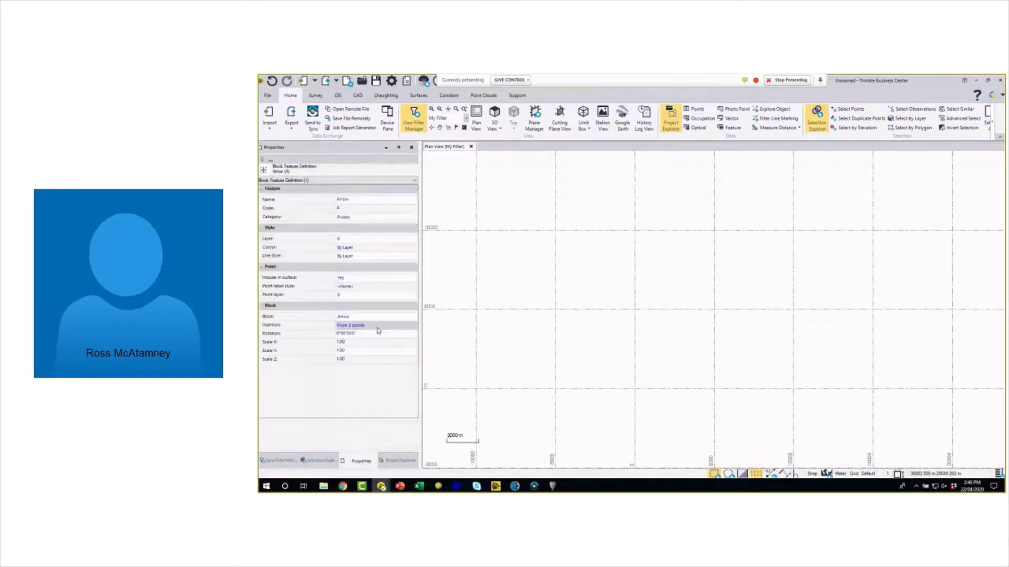
Step: Examine the available insertion methods of the Arrow (A) block feature and return to the project explorer
{"action": "left_click", "coordinate": [392, 325]}
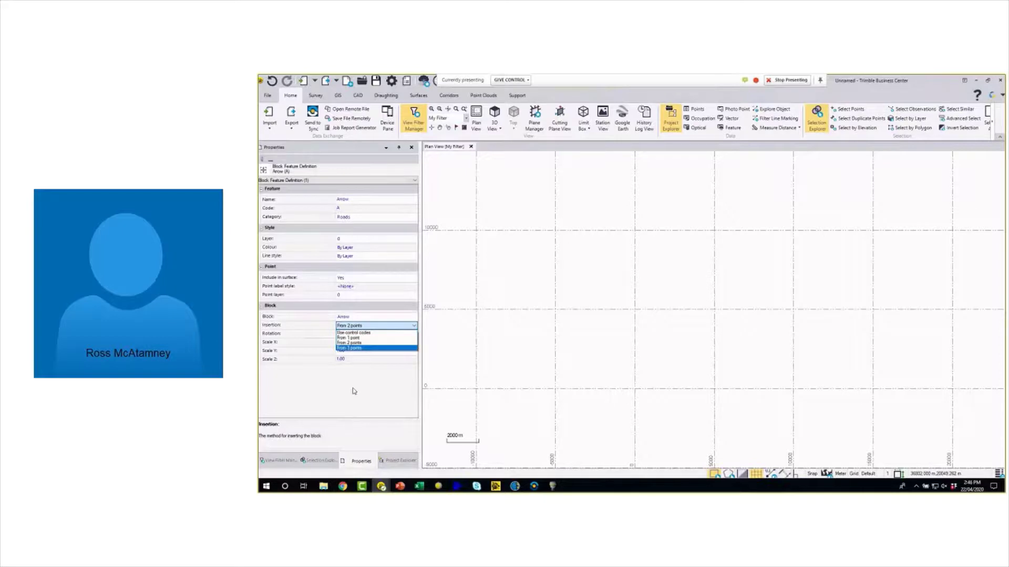
{"action": "left_click", "coordinate": [395, 459]}
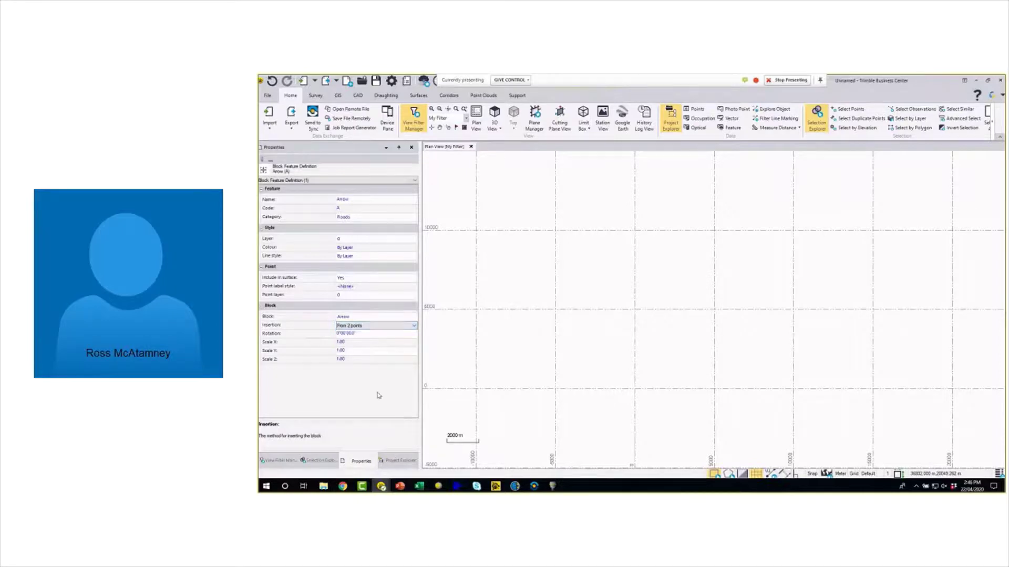
{"action": "left_click", "coordinate": [394, 464]}
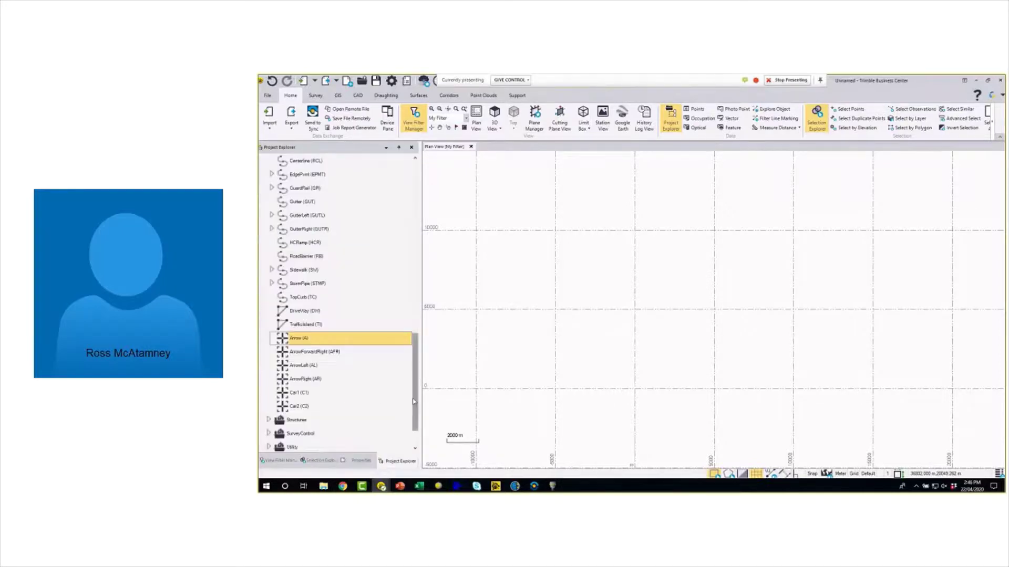
Step: Switch to Trimble Access, check which feature library the JM special job uses in its properties, and return to the map
{"action": "left_click", "coordinate": [515, 487]}
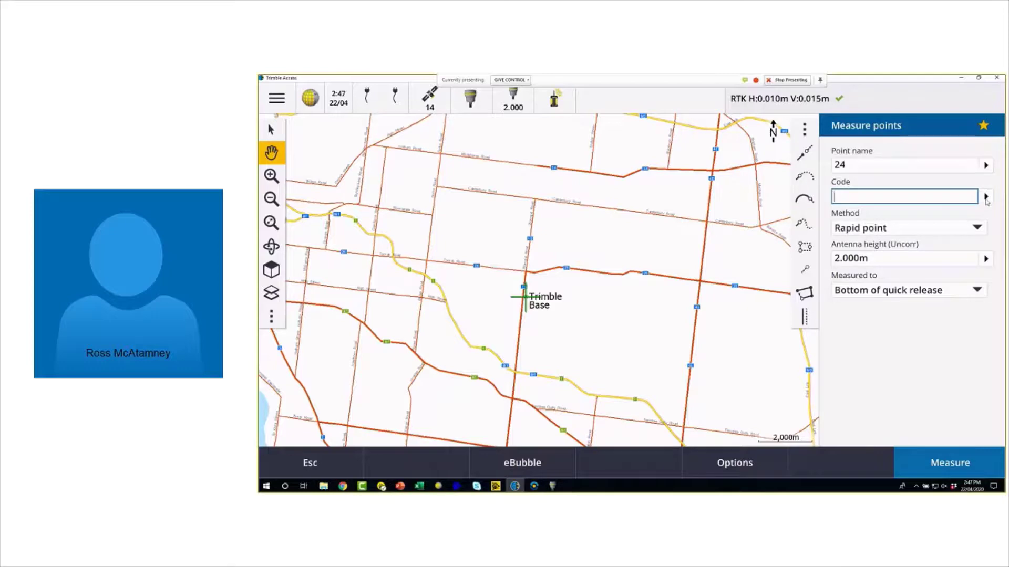
{"action": "left_click", "coordinate": [277, 98]}
{"action": "left_click", "coordinate": [321, 126]}
{"action": "left_click", "coordinate": [734, 462]}
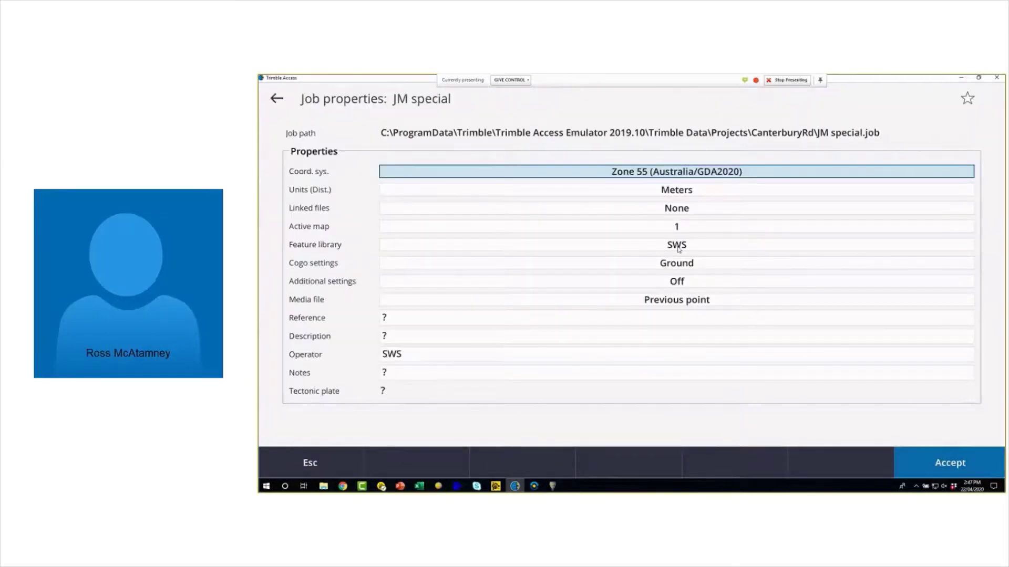
{"action": "key", "text": "Escape"}
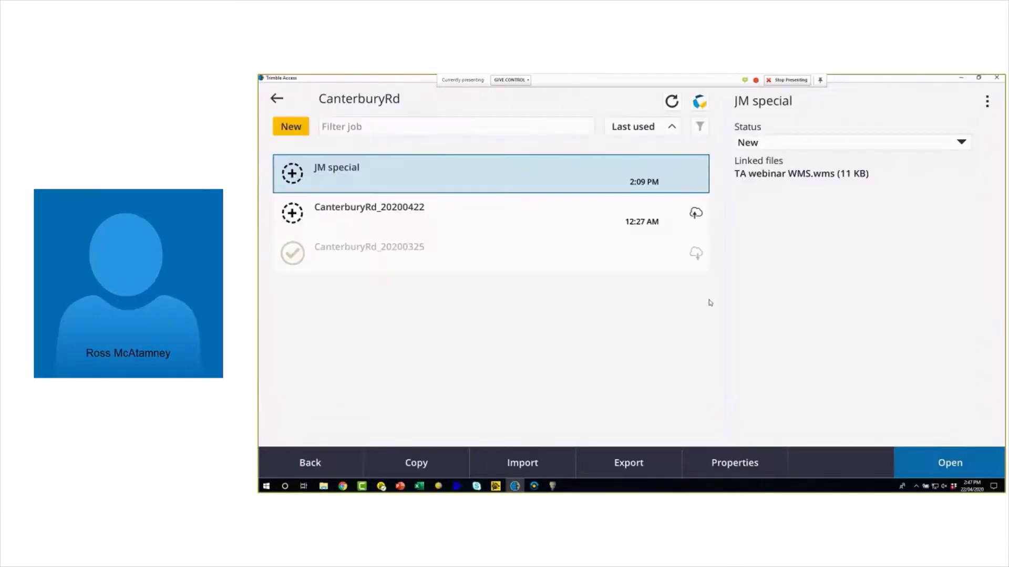
{"action": "key", "text": "Escape"}
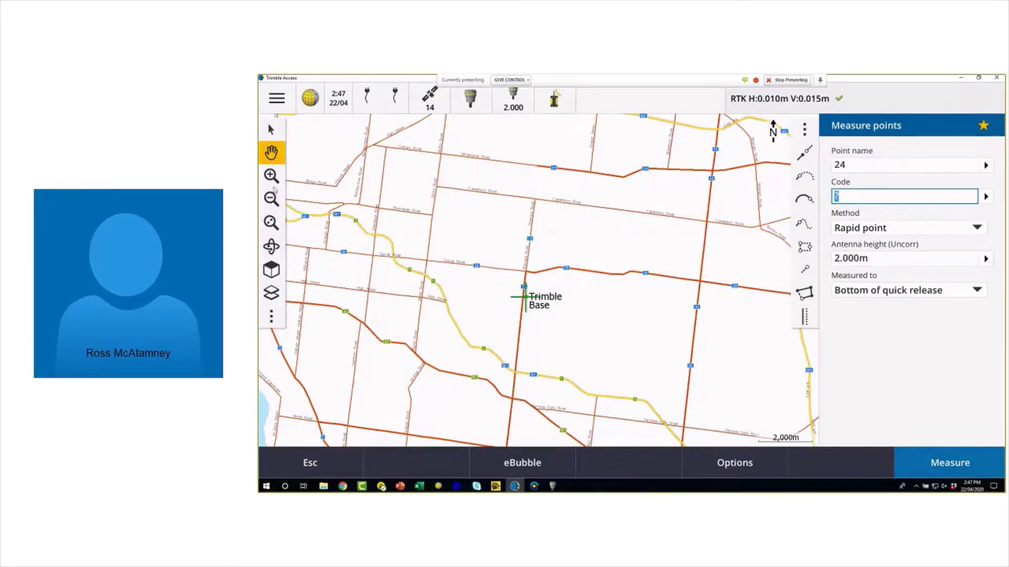
Step: Zoom the map to its extents and enter BB ST as the code for point 24
{"action": "left_click", "coordinate": [271, 222]}
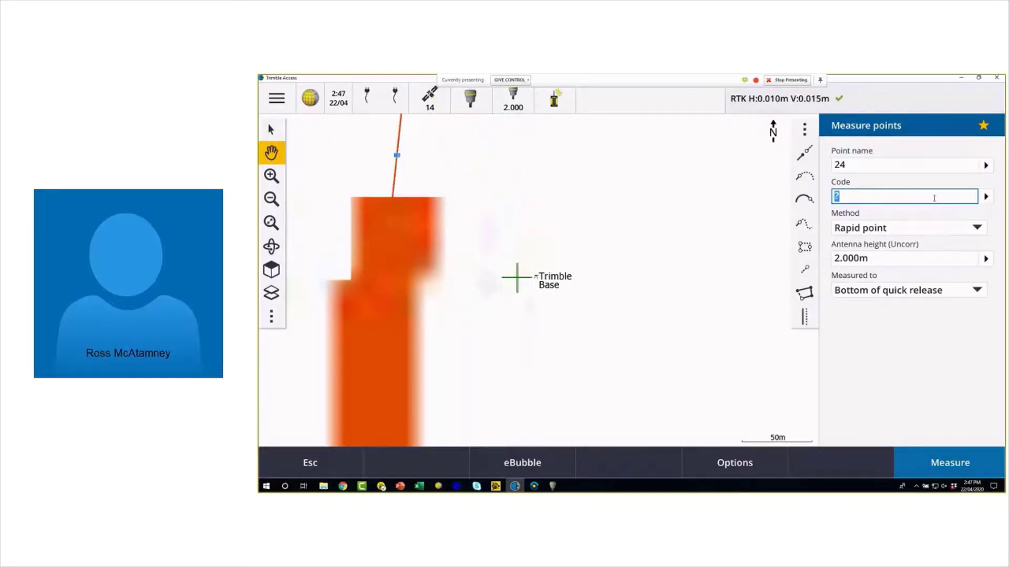
{"action": "type", "text": "B"}
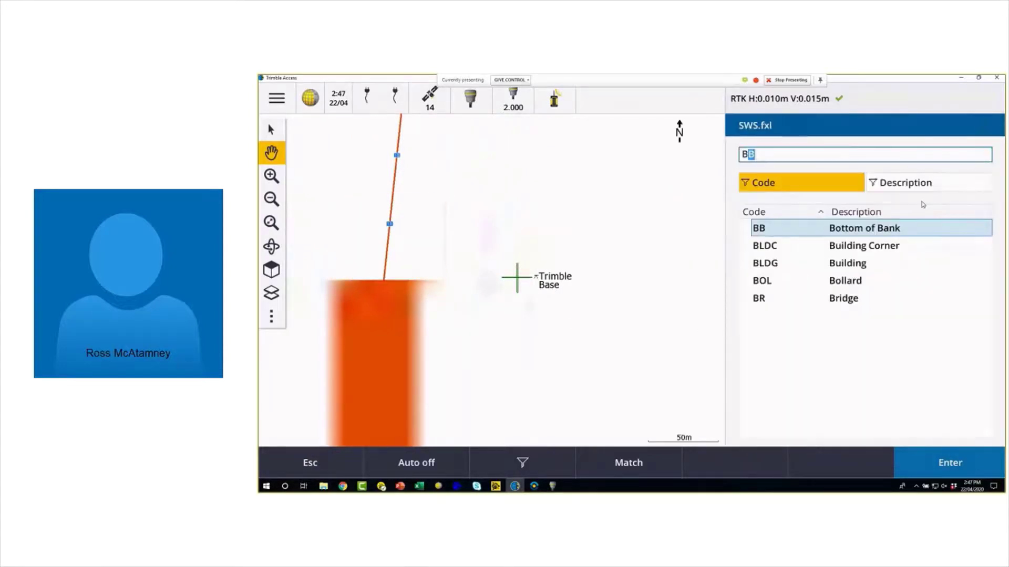
{"action": "type", "text": "B"}
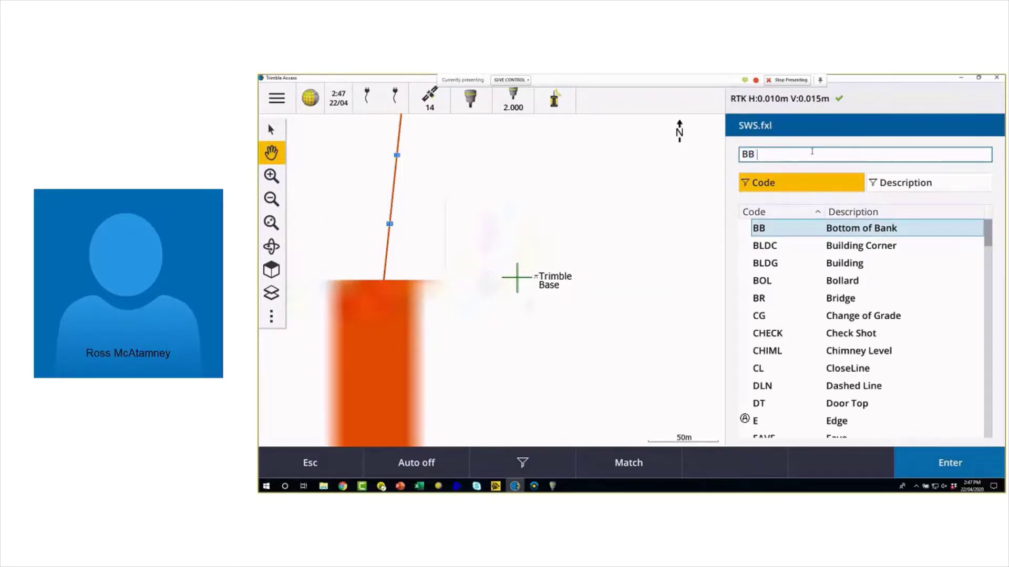
{"action": "type", "text": " ST"}
{"action": "left_click", "coordinate": [979, 475]}
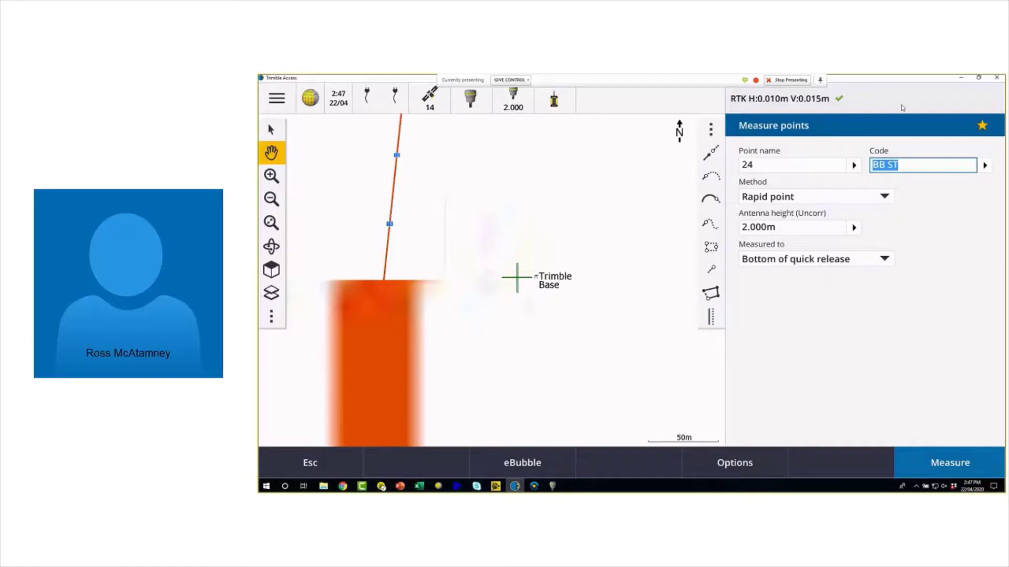
Step: Remove the ST control code from point 24's code so that only BB remains
{"action": "left_click", "coordinate": [938, 173]}
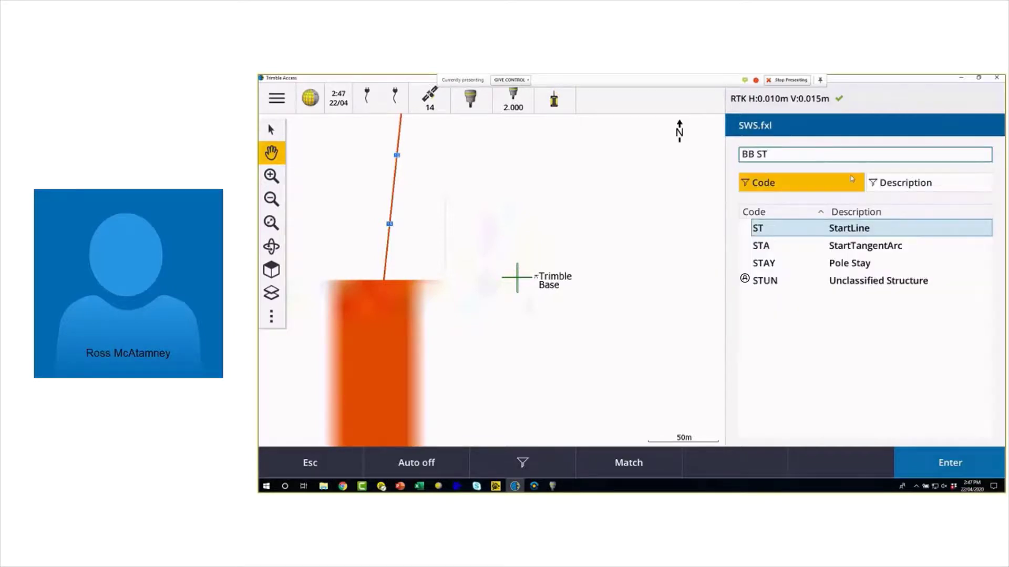
{"action": "key", "text": "BackSpace"}
{"action": "key", "text": "BackSpace"}
{"action": "key", "text": "BackSpace"}
{"action": "left_click", "coordinate": [934, 453]}
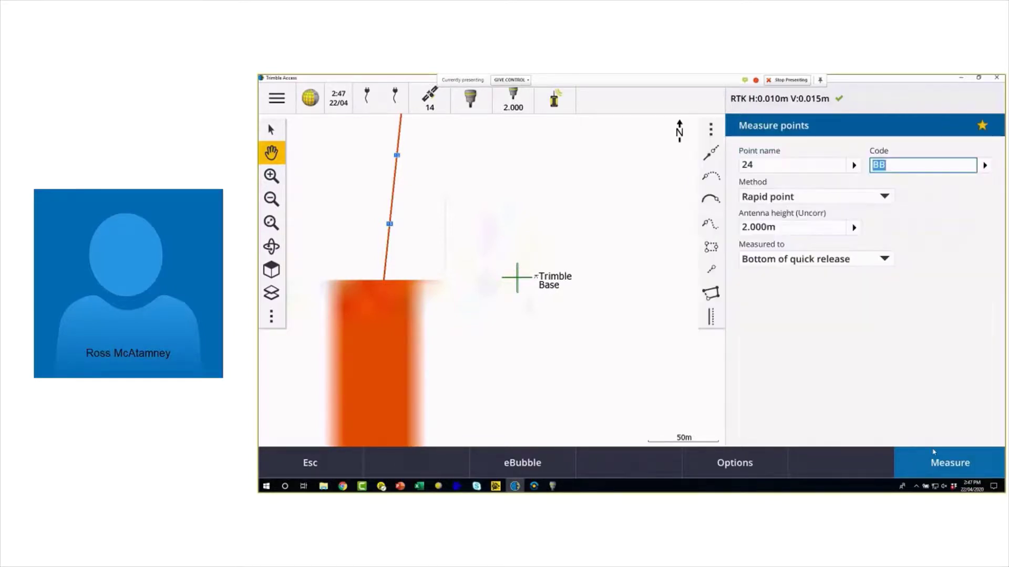
Step: Add the start line control code from the CAD tools to the BB code and measure point 24
{"action": "left_click", "coordinate": [712, 154]}
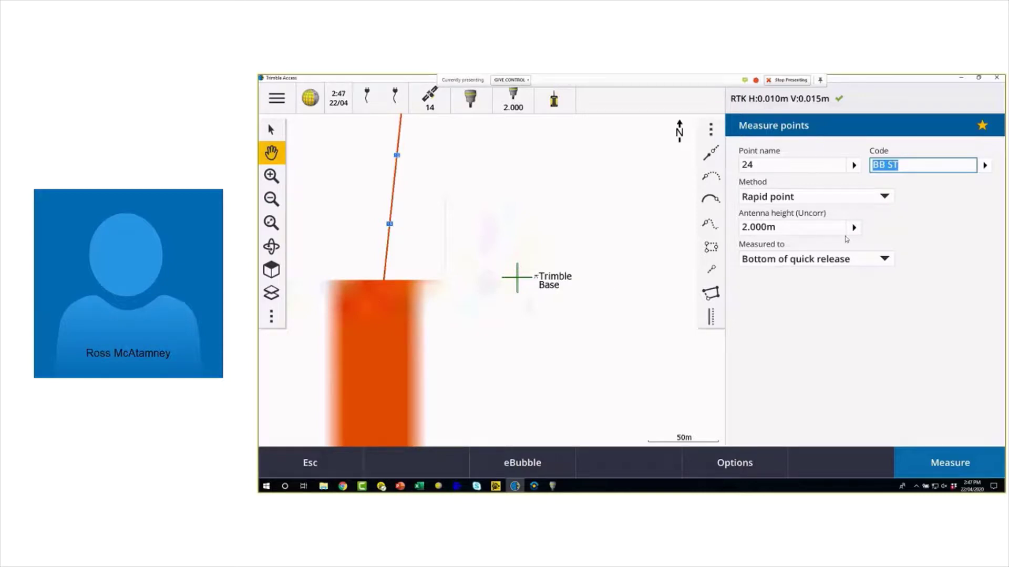
{"action": "key", "text": "Return"}
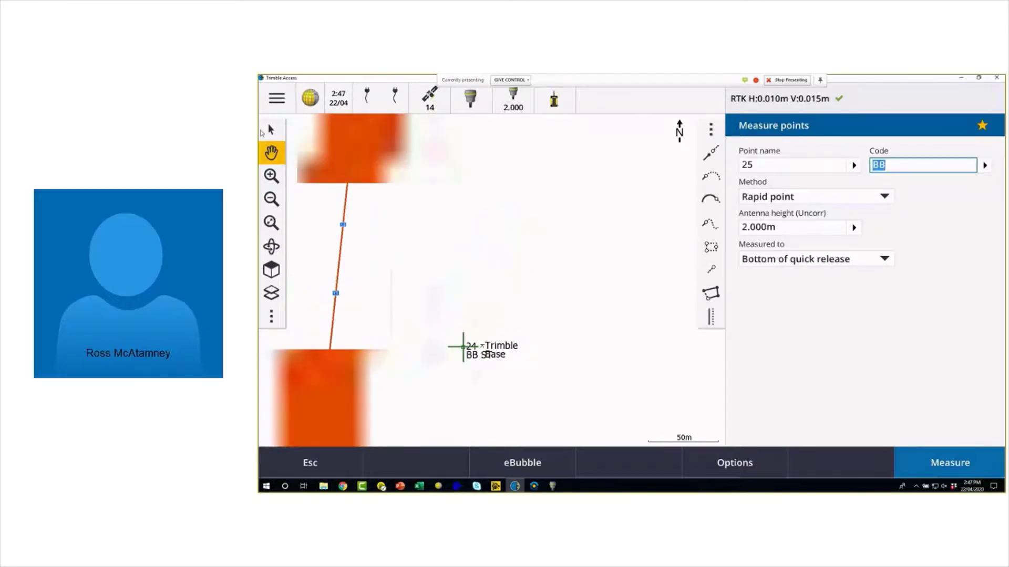
Step: Move the simulated rover just north of point 24 and measure point 25 with code BB
{"action": "left_click", "coordinate": [261, 131]}
{"action": "right_click", "coordinate": [466, 283]}
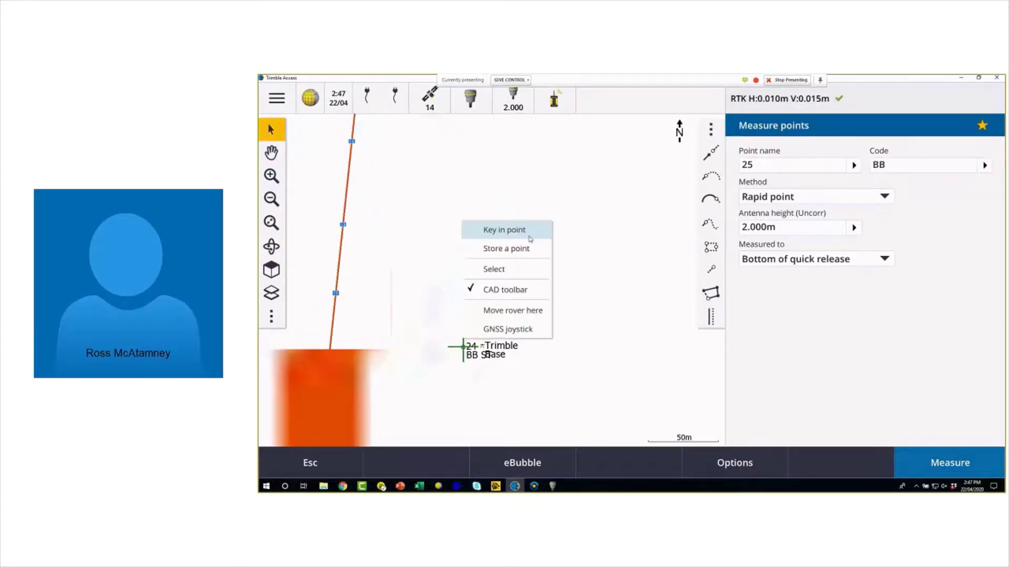
{"action": "left_click", "coordinate": [512, 317]}
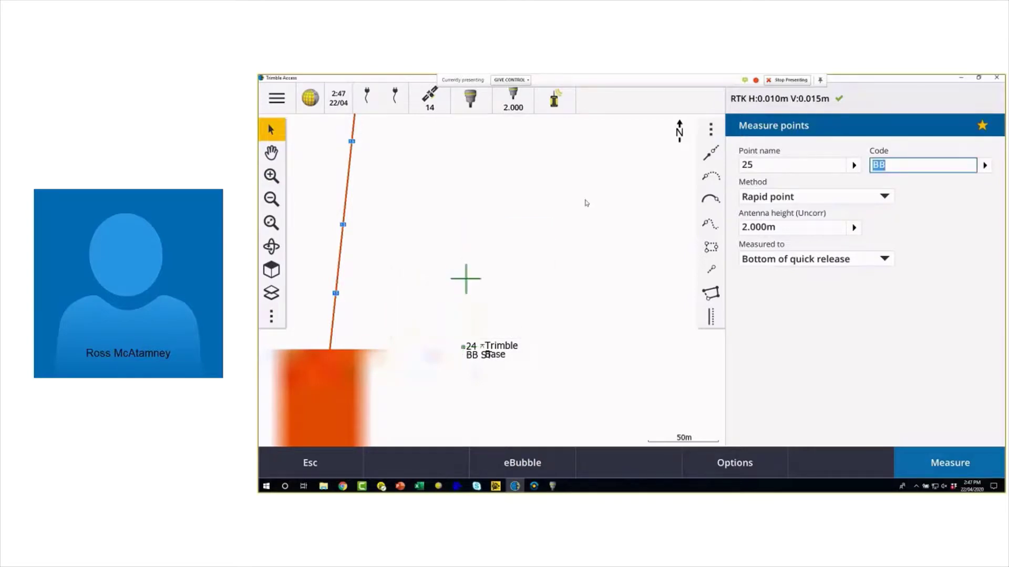
{"action": "left_click", "coordinate": [949, 465]}
Step: Move the rover northeast of point 25, add the end line control code, and measure point 26 as BB END
{"action": "right_click", "coordinate": [528, 233]}
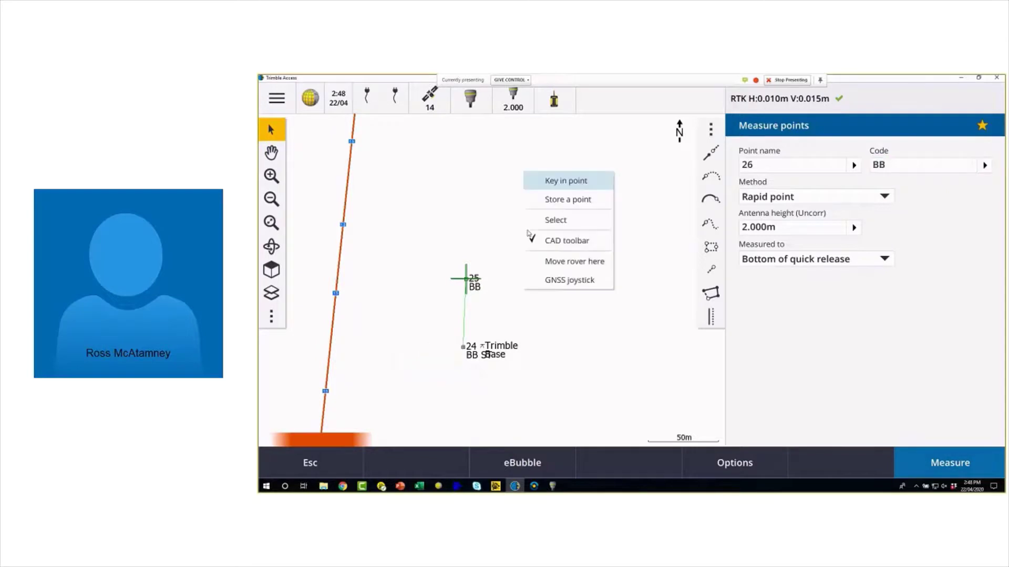
{"action": "key", "text": "Escape"}
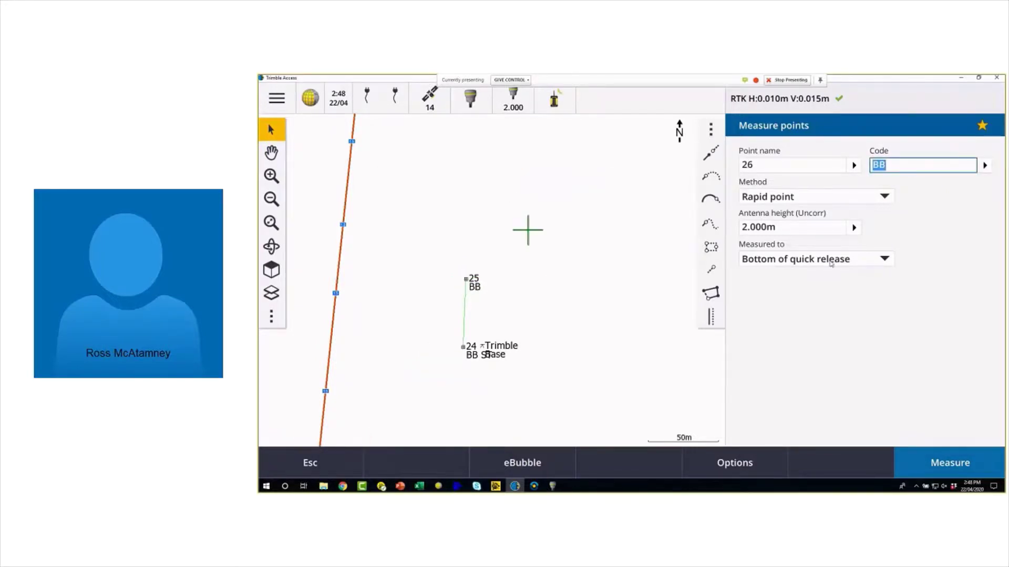
{"action": "left_click", "coordinate": [713, 270]}
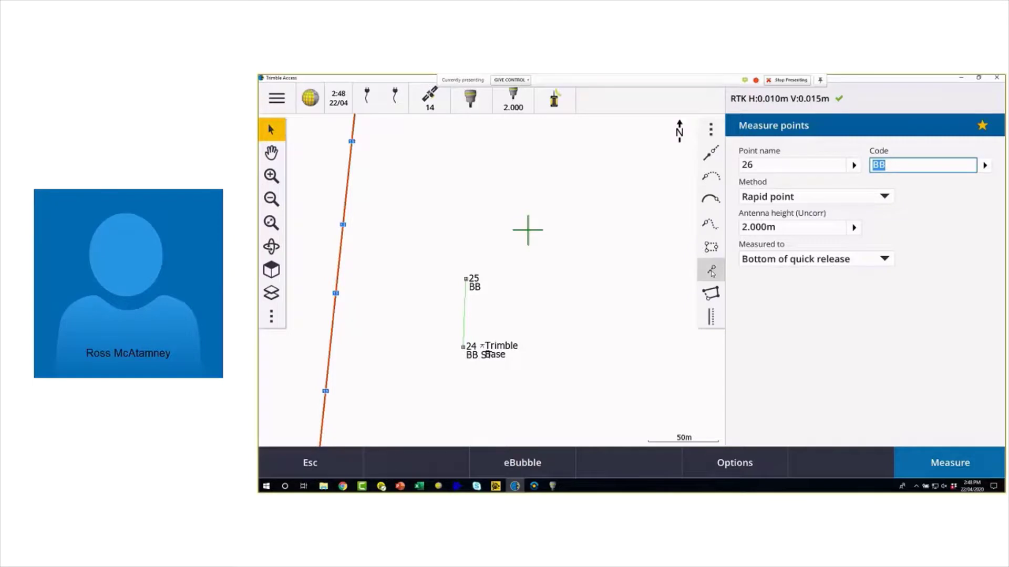
{"action": "left_click", "coordinate": [940, 463]}
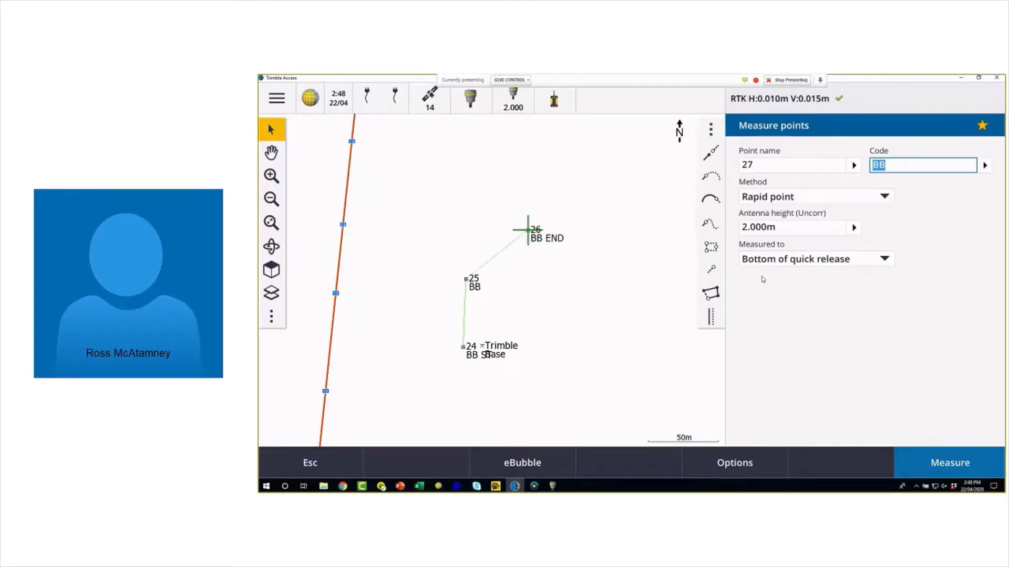
Step: Move the rover east of the Trimble Base point and set the number of line offsets to 3
{"action": "right_click", "coordinate": [566, 343]}
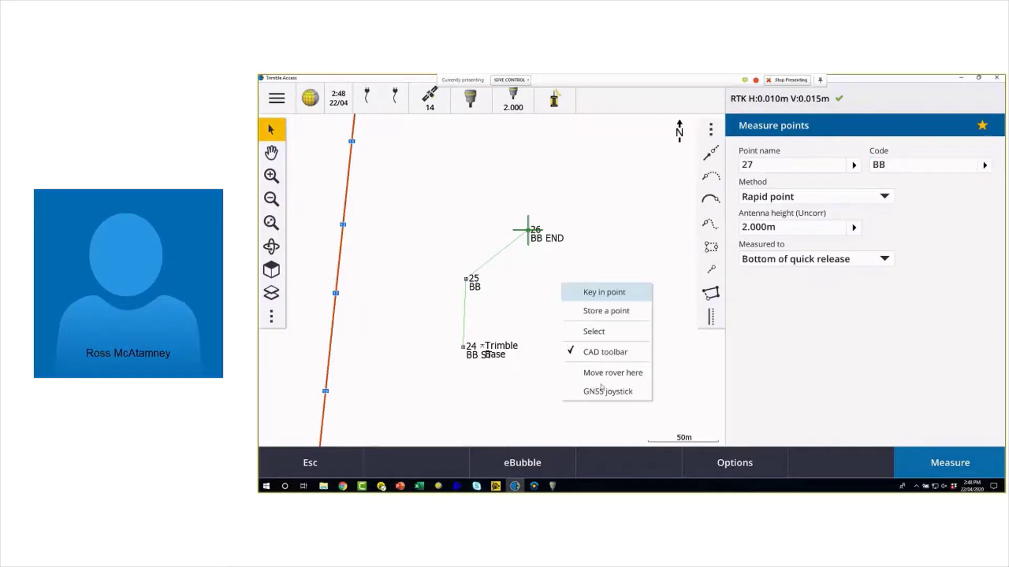
{"action": "key", "text": "Escape"}
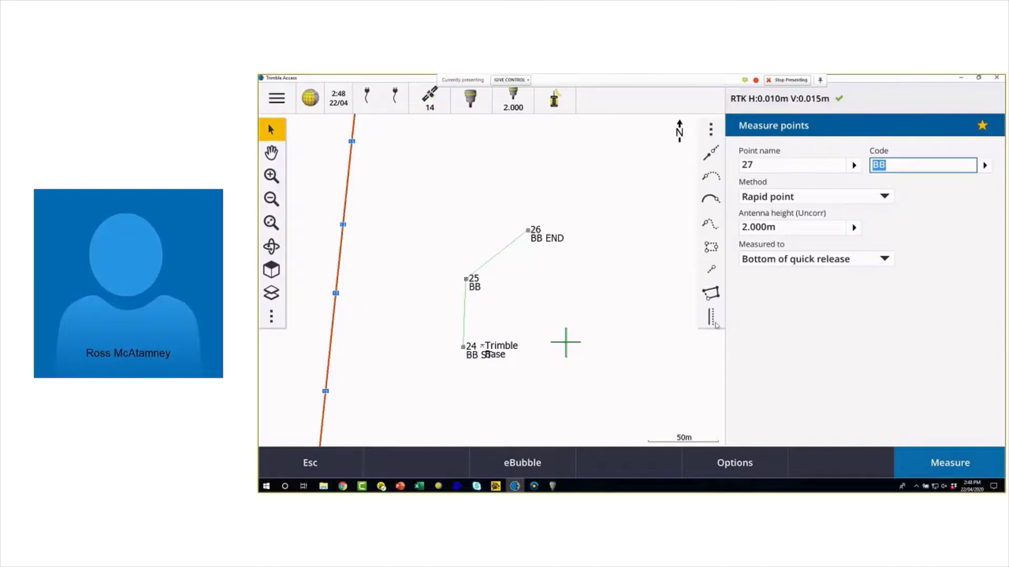
{"action": "left_click", "coordinate": [713, 319]}
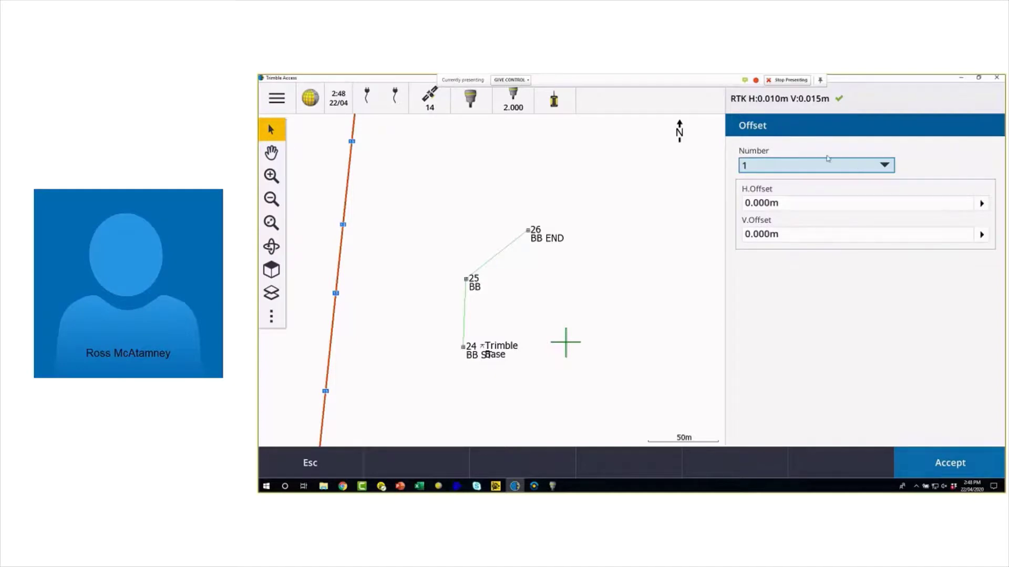
{"action": "left_click", "coordinate": [890, 167]}
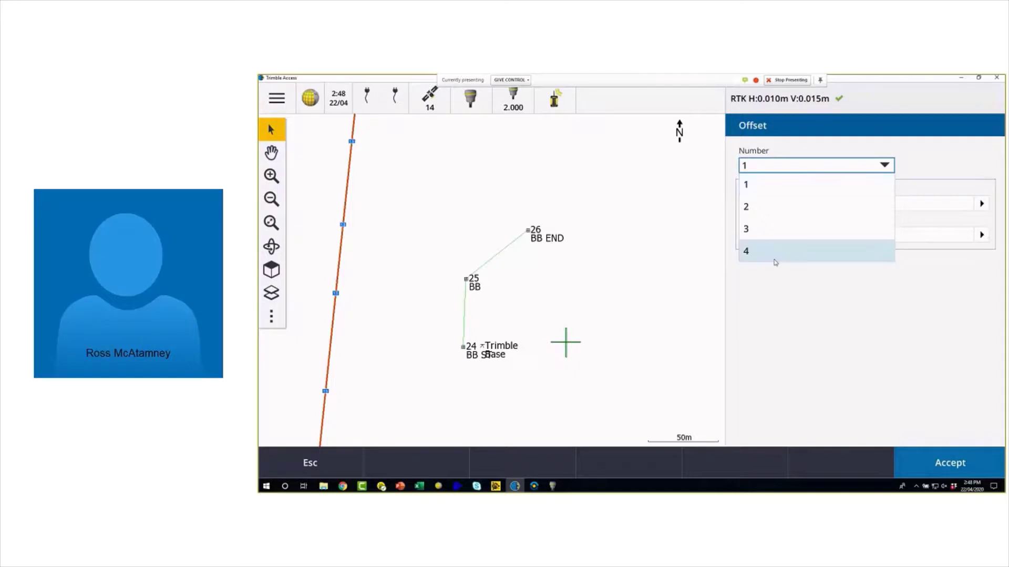
{"action": "left_click", "coordinate": [762, 229]}
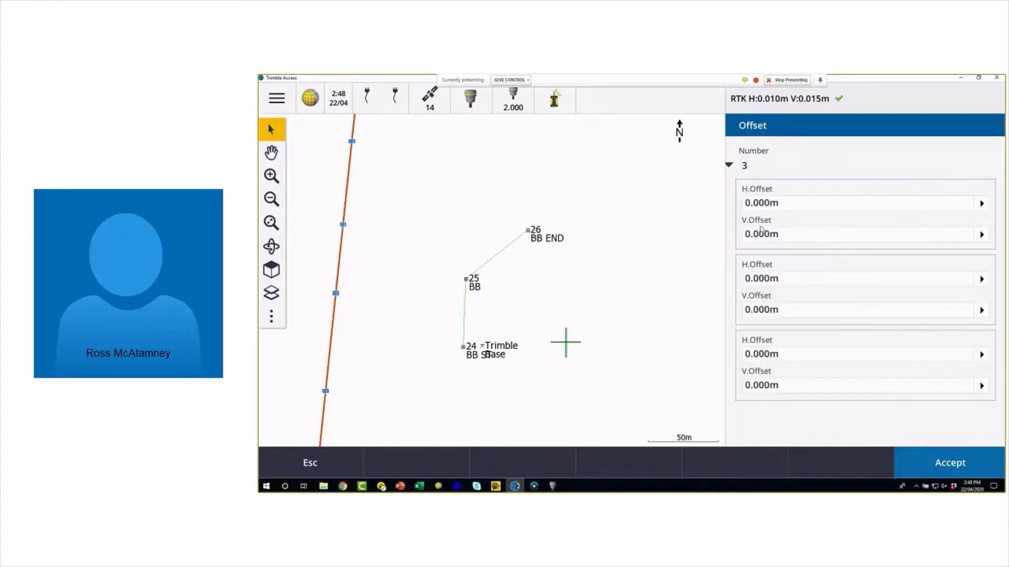
Step: Set the first offset's horizontal value to 0.3 m right
{"action": "left_click", "coordinate": [807, 202]}
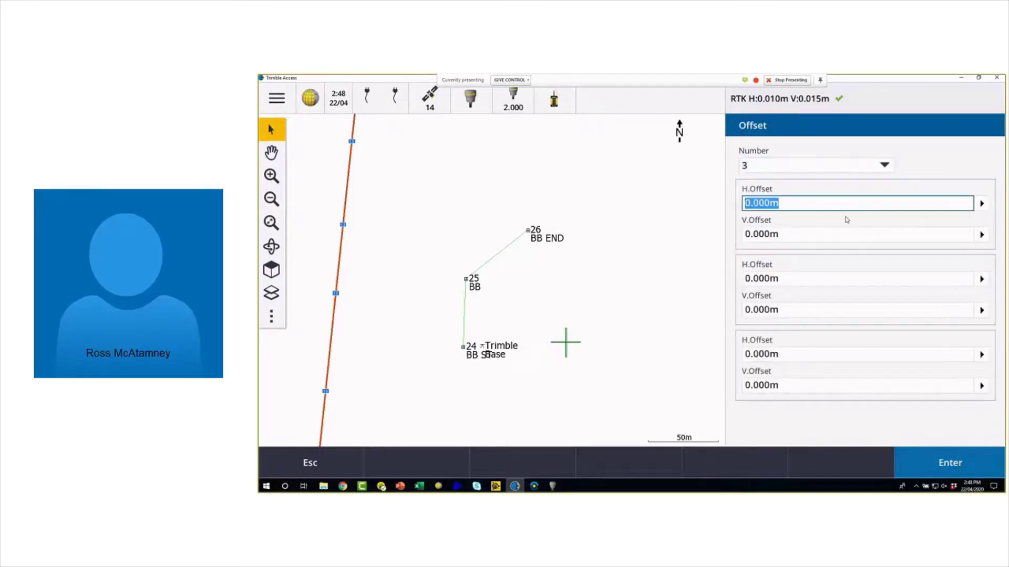
{"action": "type", "text": ".3"}
{"action": "key", "text": "Caps_Lock"}
{"action": "key", "text": "Caps_Lock"}
{"action": "left_click", "coordinate": [761, 235]}
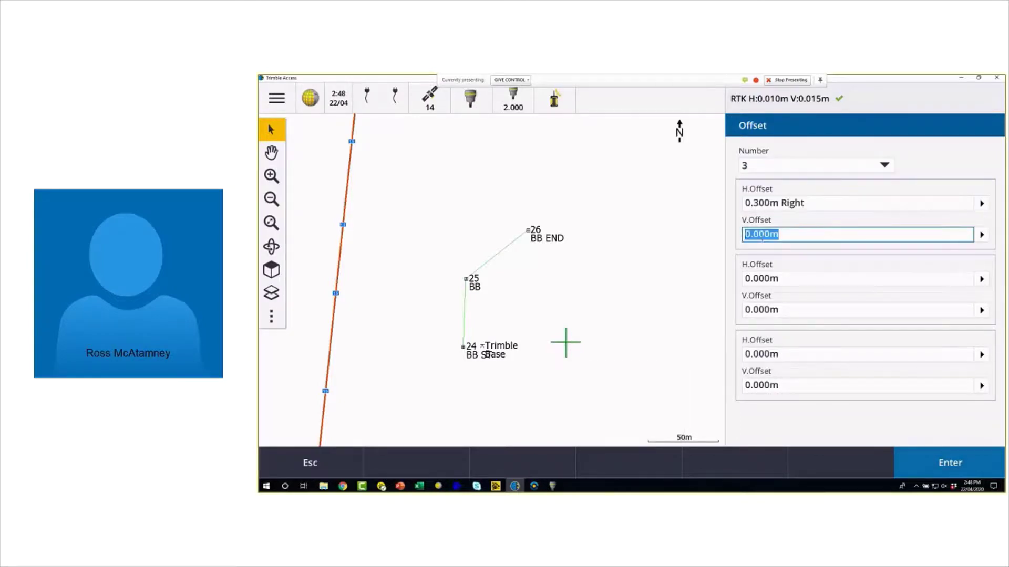
Step: Set the second offset to 0.5 m right horizontally and 1 m up vertically
{"action": "left_click", "coordinate": [761, 279]}
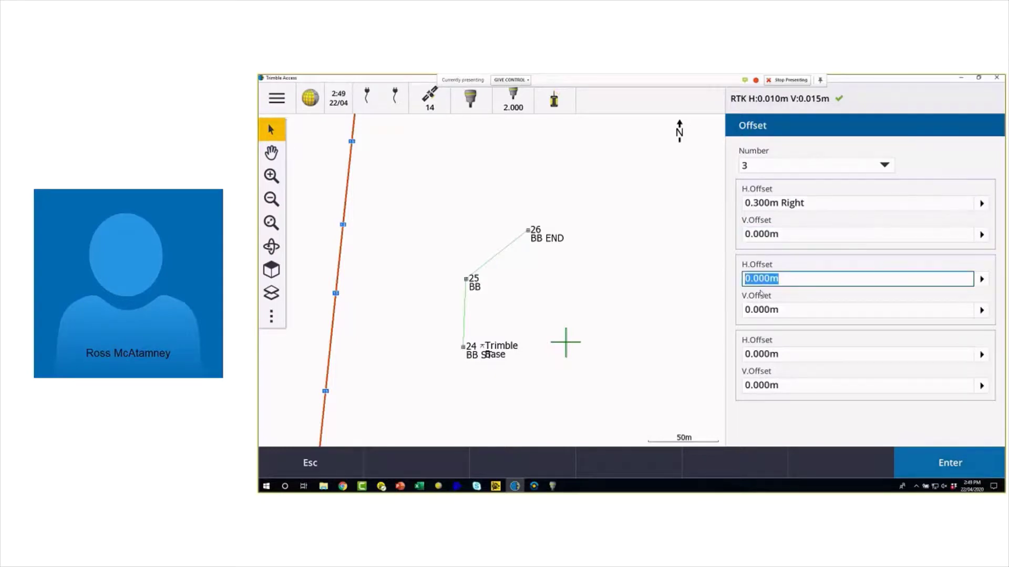
{"action": "type", "text": ".5"}
{"action": "key", "text": "Tab"}
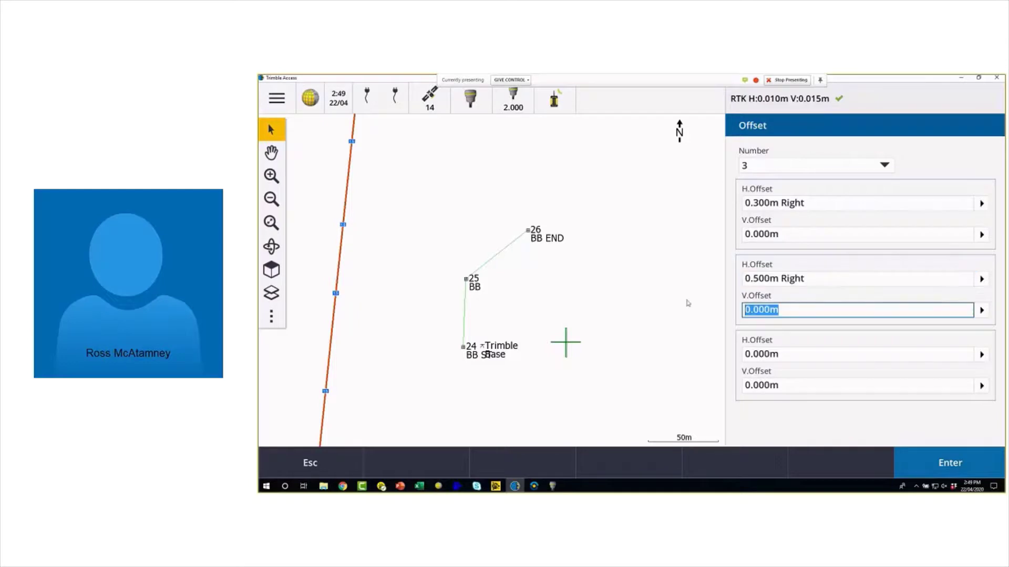
{"action": "type", "text": "1"}
{"action": "key", "text": "Tab"}
Step: Set the third offset to 1 m right horizontally and 1 m down vertically, and accept the offsets for point 27
{"action": "type", "text": "1"}
{"action": "key", "text": "Tab"}
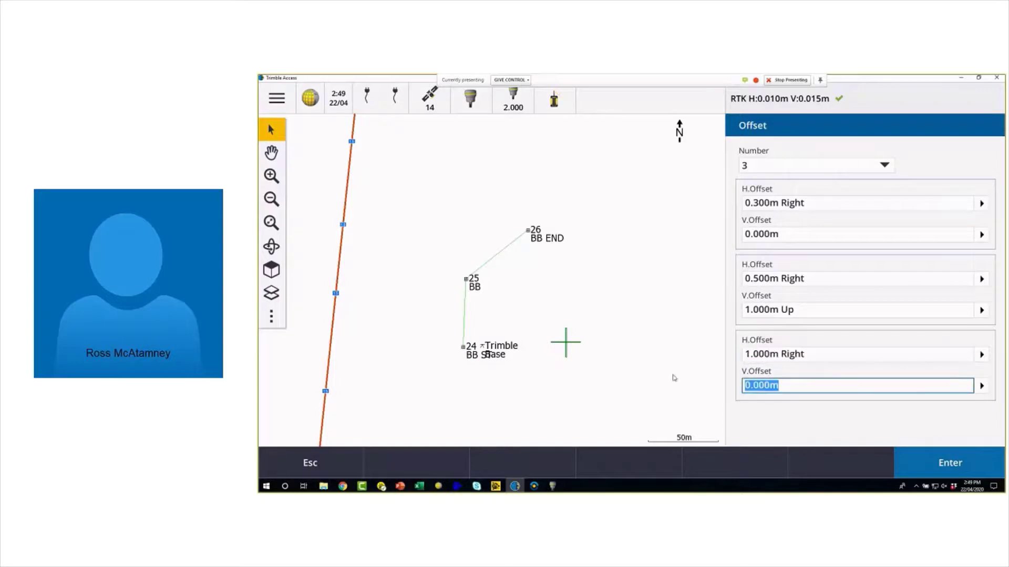
{"action": "type", "text": "-1"}
{"action": "key", "text": "Tab"}
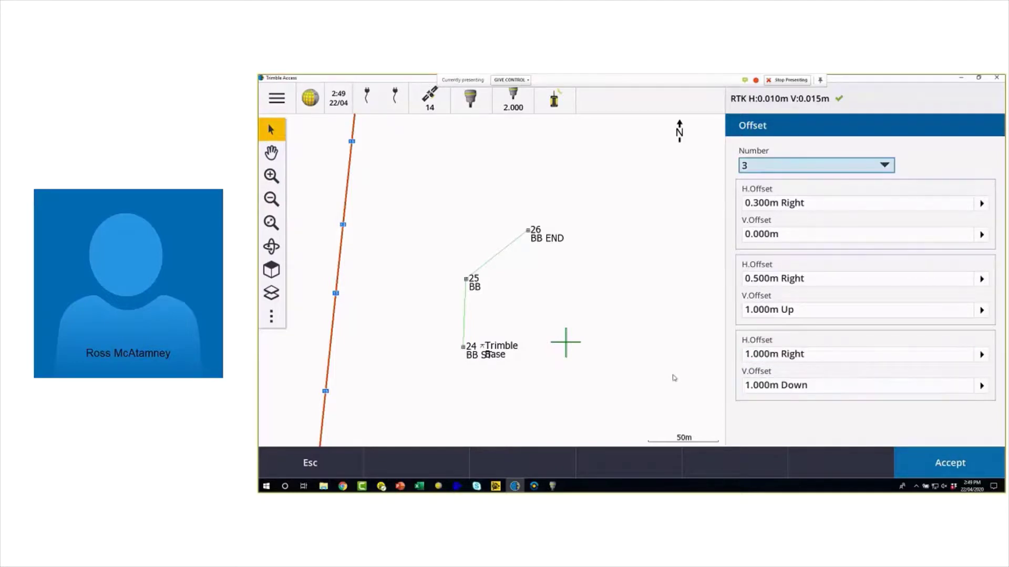
{"action": "left_click", "coordinate": [937, 464]}
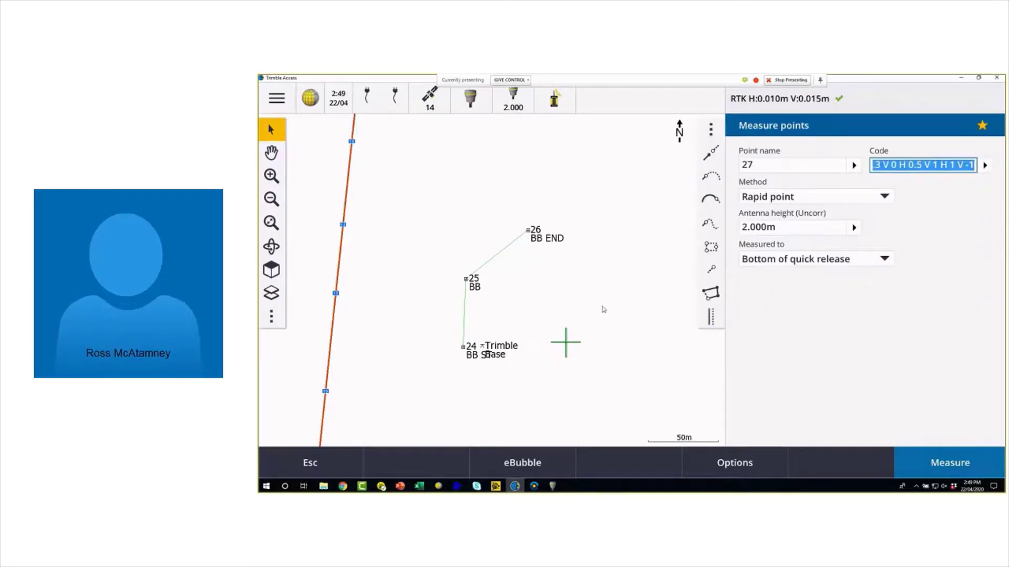
Step: Change the feature code in point 27's code string from BB to BB01, keeping the offsets, and measure the point
{"action": "left_click", "coordinate": [873, 166]}
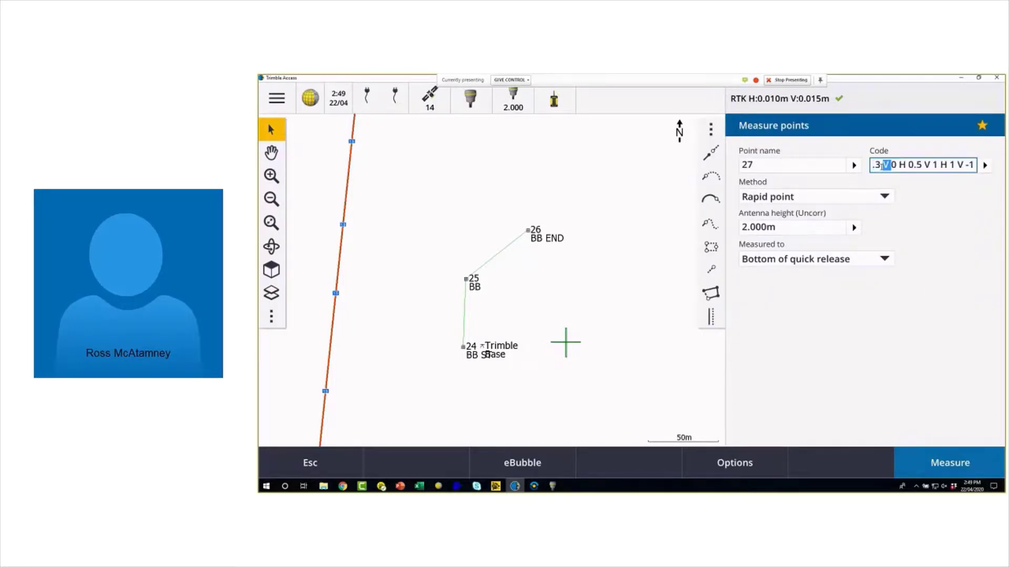
{"action": "left_click", "coordinate": [874, 166]}
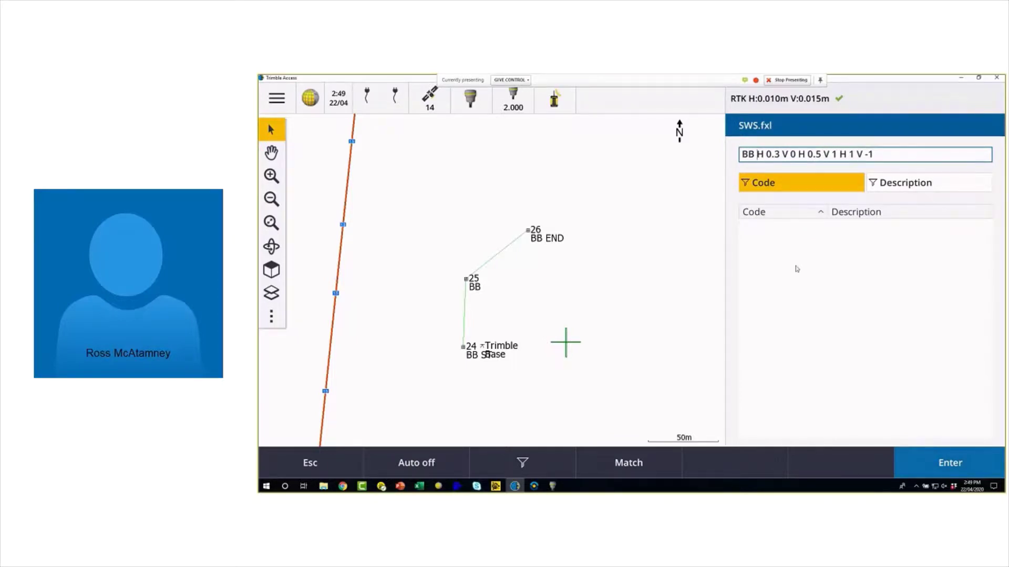
{"action": "type", "text": "01"}
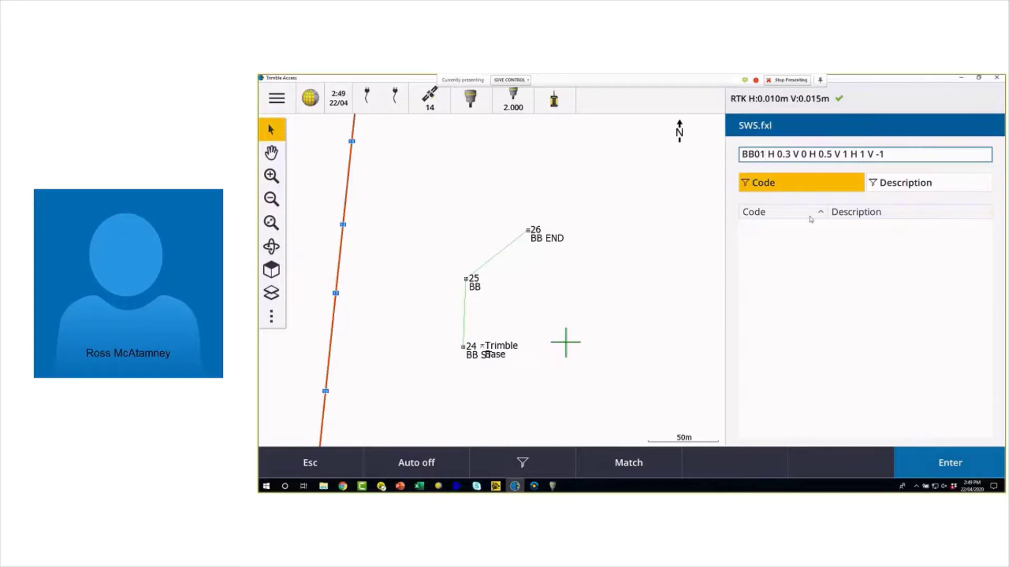
{"action": "left_click", "coordinate": [949, 462]}
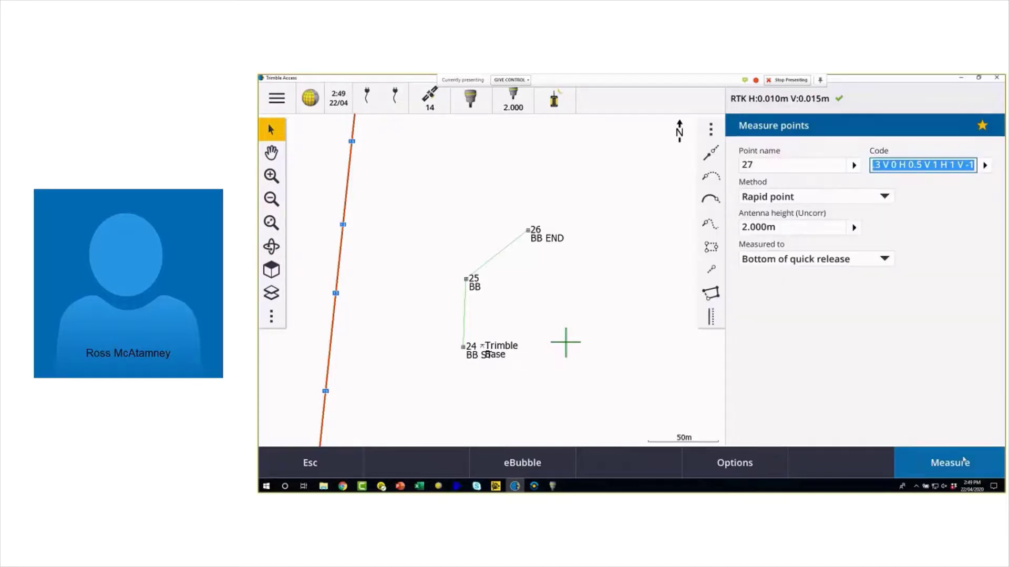
{"action": "left_click", "coordinate": [961, 464]}
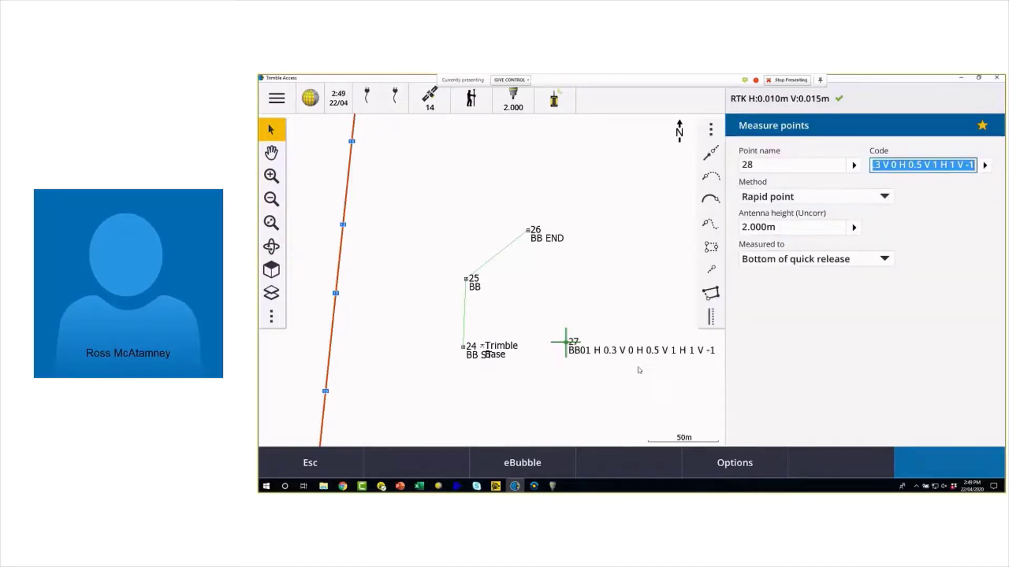
Step: Move the rover north-east of point 27 and measure point 28 with the same BB01 offset code
{"action": "right_click", "coordinate": [601, 241]}
{"action": "left_click", "coordinate": [621, 277]}
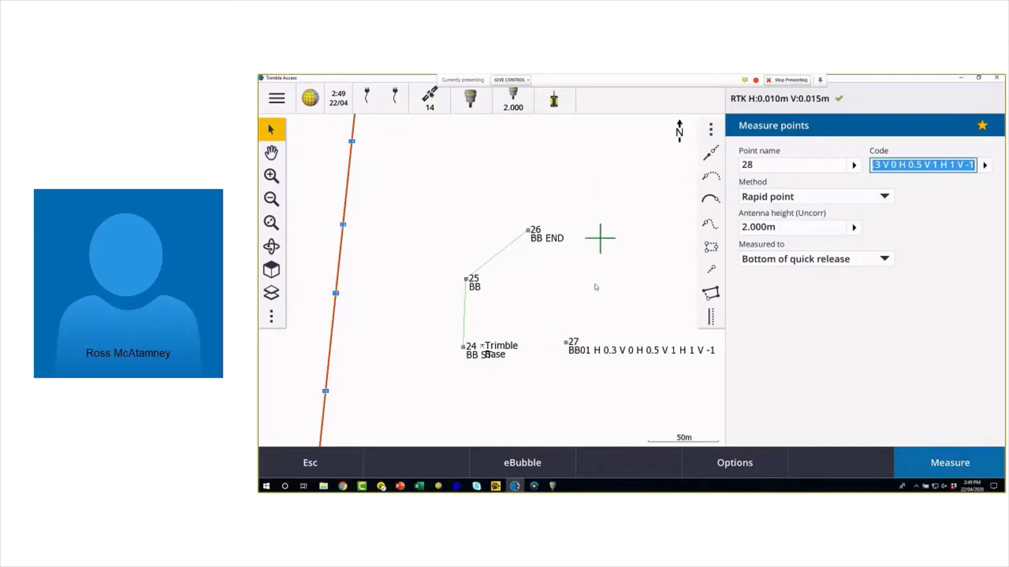
{"action": "left_click", "coordinate": [953, 465]}
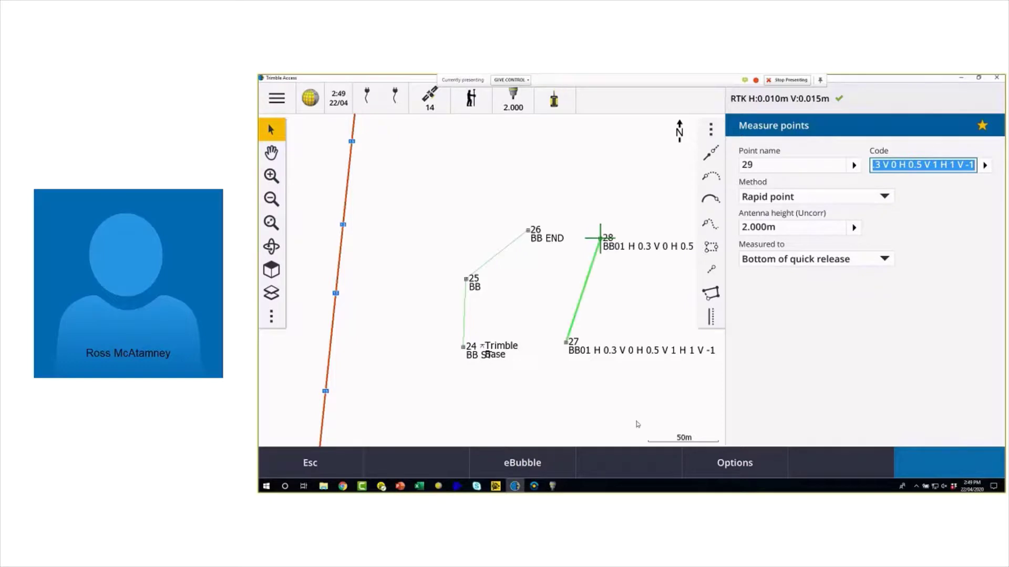
Step: Examine the offset lines between points 27 and 28 close up in 3D
{"action": "left_click", "coordinate": [273, 175]}
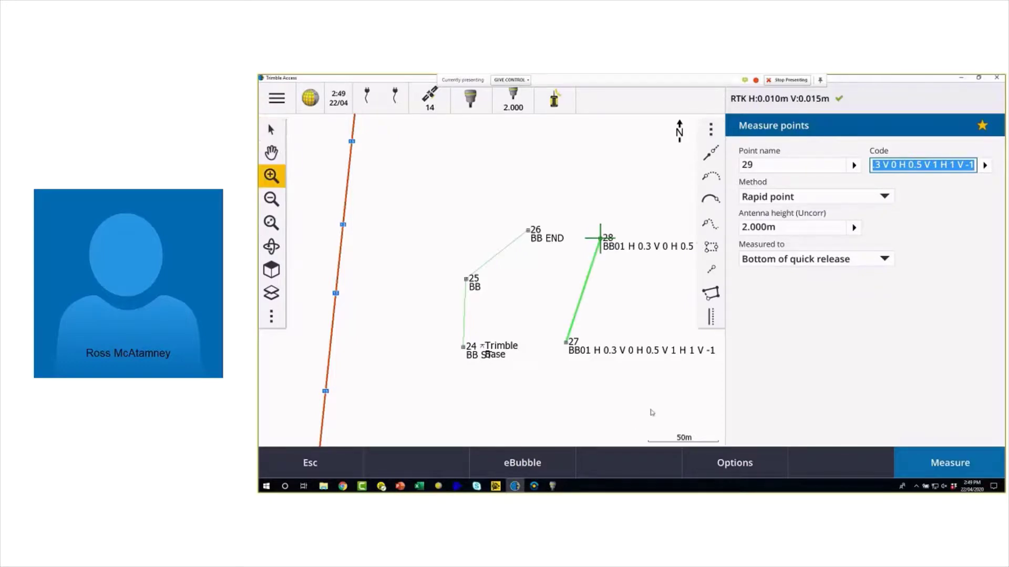
{"action": "left_click", "coordinate": [604, 359]}
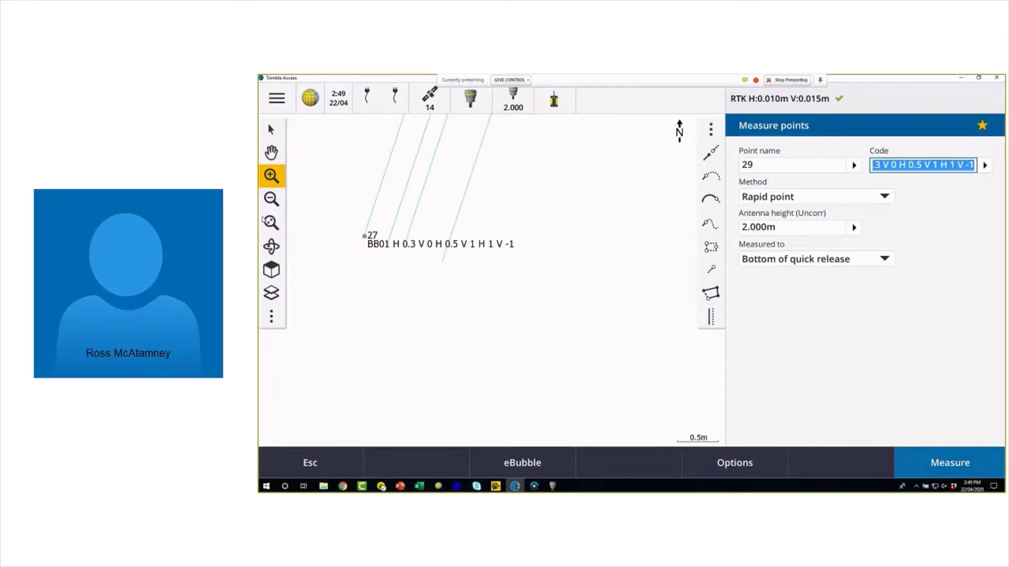
{"action": "left_click", "coordinate": [271, 247]}
{"action": "left_click_drag", "start_coordinate": [432, 259], "coordinate": [473, 205]}
{"action": "scroll", "coordinate": [388, 222], "scroll_direction": "down", "scroll_amount": 1}
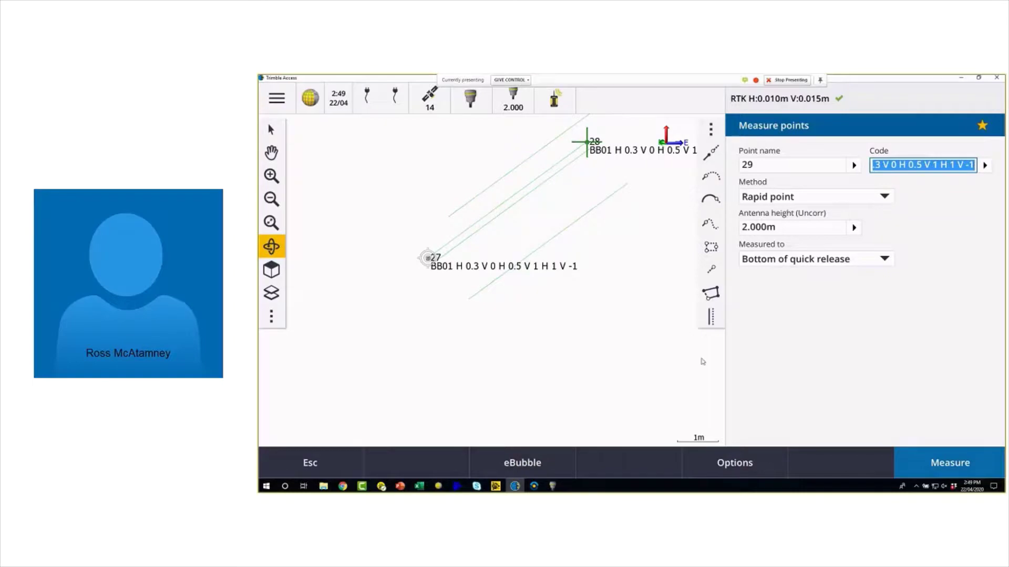
{"action": "left_click", "coordinate": [719, 320]}
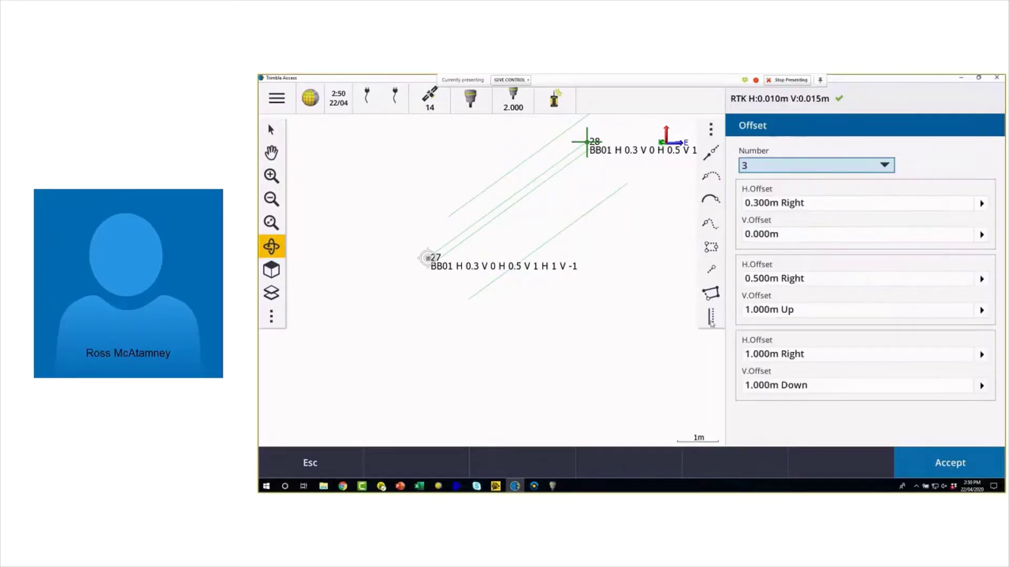
{"action": "left_click", "coordinate": [861, 172]}
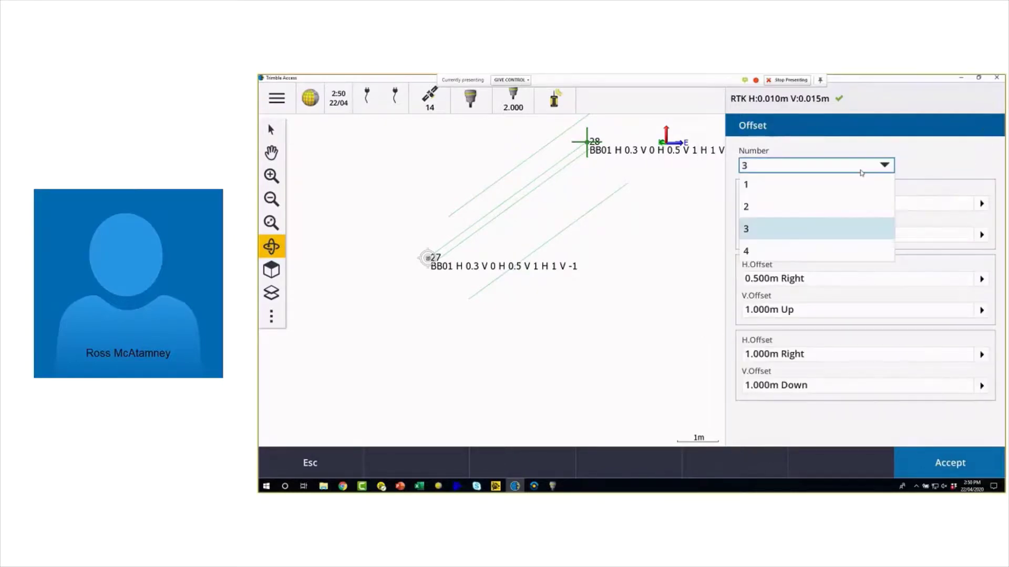
{"action": "left_click", "coordinate": [815, 184]}
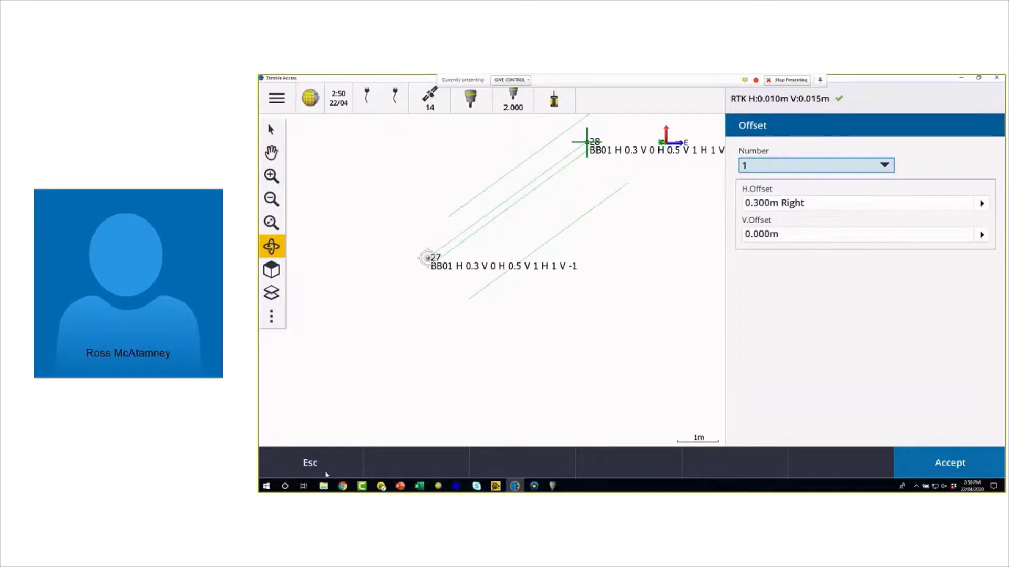
{"action": "left_click", "coordinate": [885, 166]}
{"action": "left_click", "coordinate": [770, 230]}
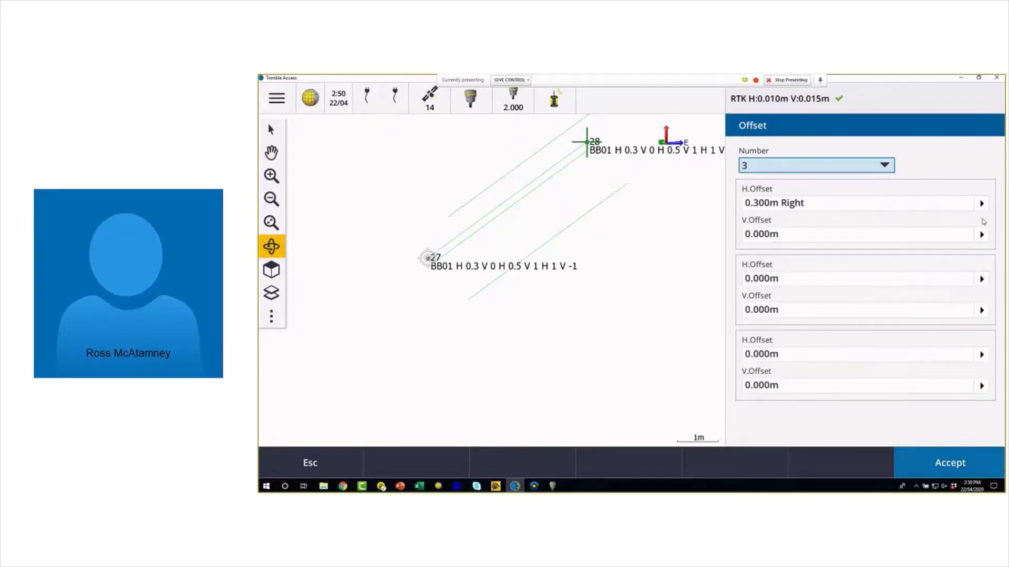
{"action": "left_click", "coordinate": [326, 472]}
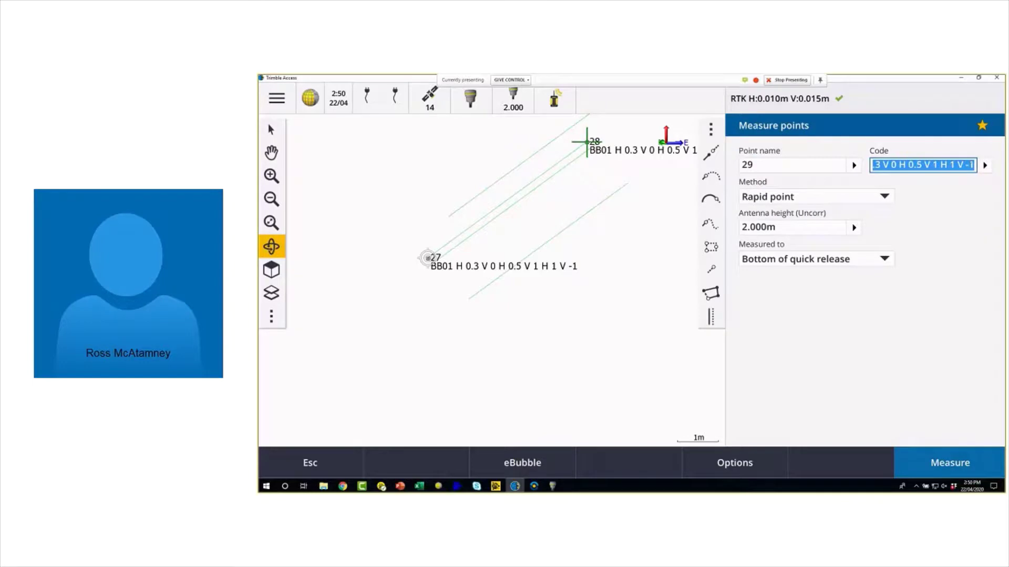
Step: Replace the code for point 29 with plain BB01, without offsets
{"action": "key", "text": "BackSpace"}
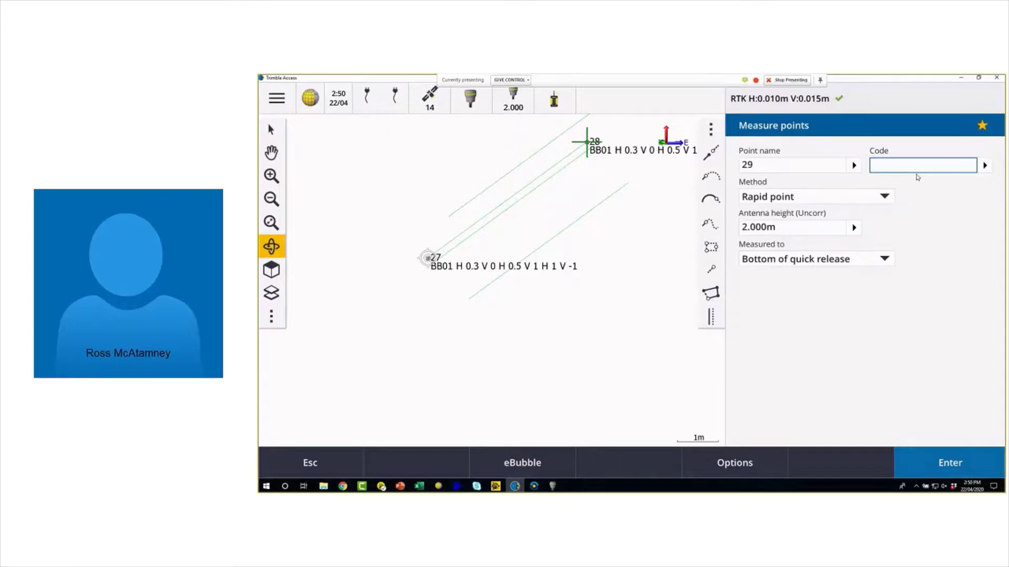
{"action": "type", "text": "BB01"}
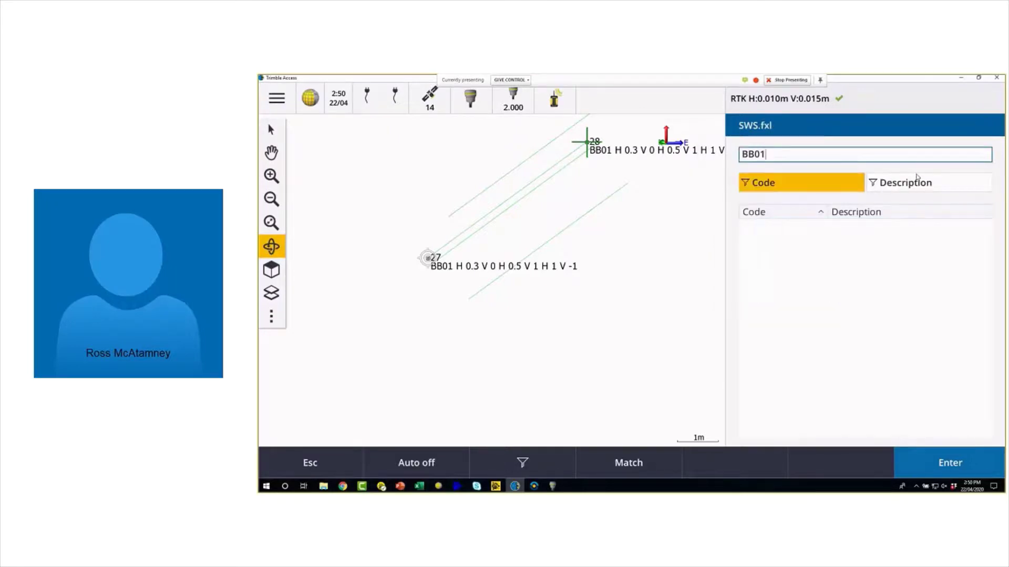
{"action": "left_click", "coordinate": [936, 443]}
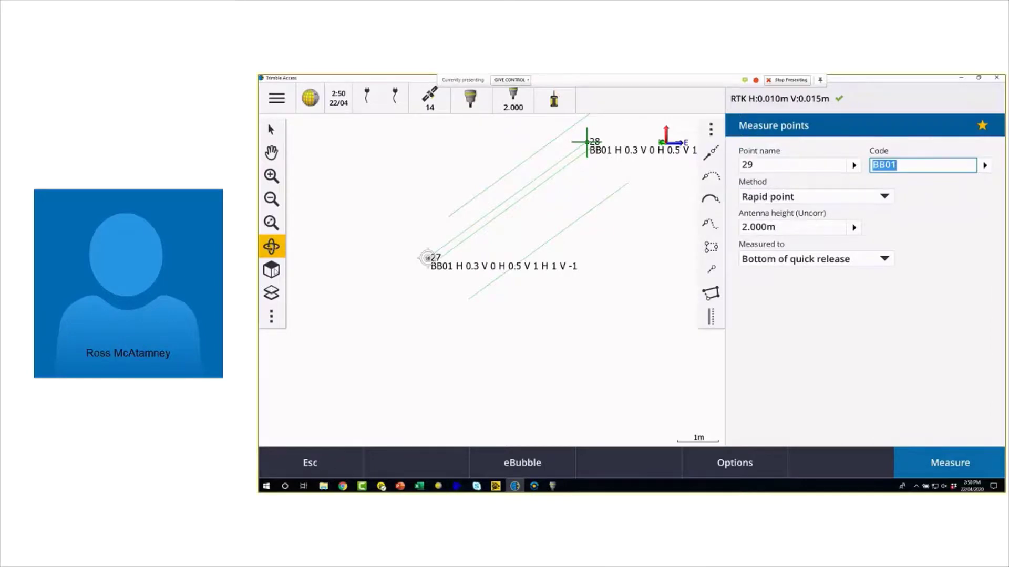
Step: Move the rover just north-east of point 28 and measure point 29 with code BB01
{"action": "left_click", "coordinate": [272, 270]}
{"action": "left_click", "coordinate": [307, 236]}
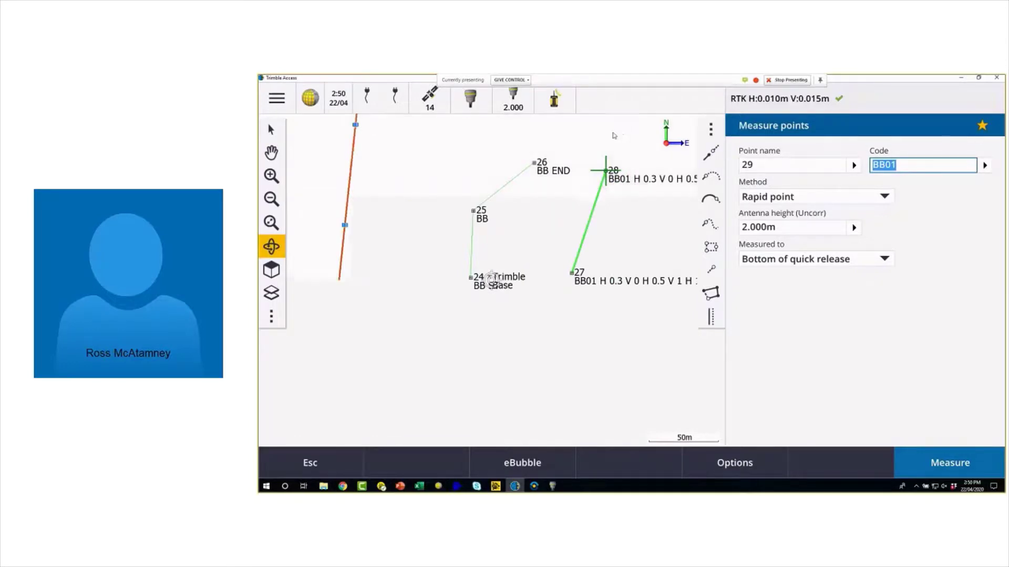
{"action": "left_click", "coordinate": [271, 130]}
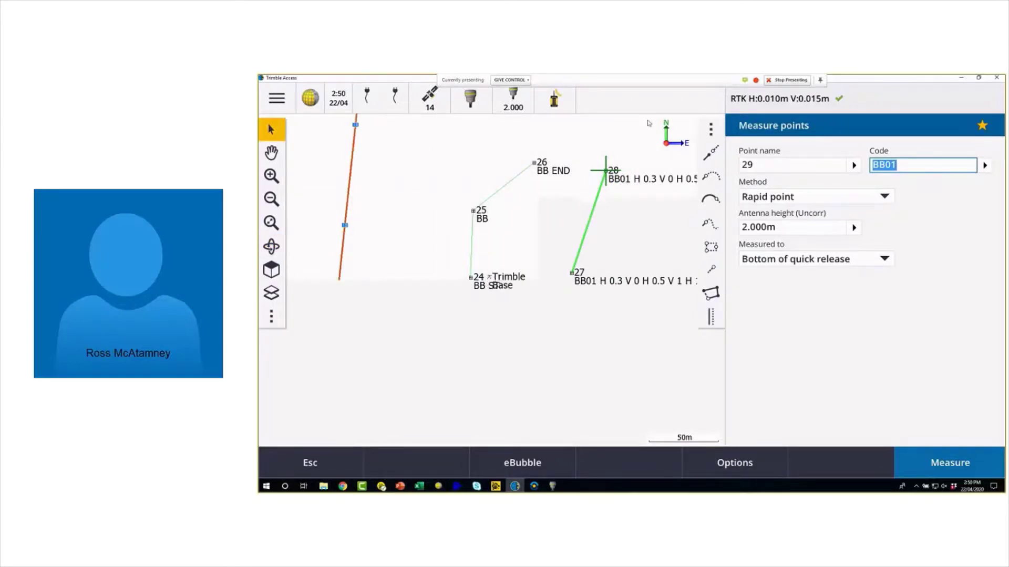
{"action": "right_click", "coordinate": [618, 136]}
{"action": "left_click", "coordinate": [580, 156]}
{"action": "left_click", "coordinate": [941, 453]}
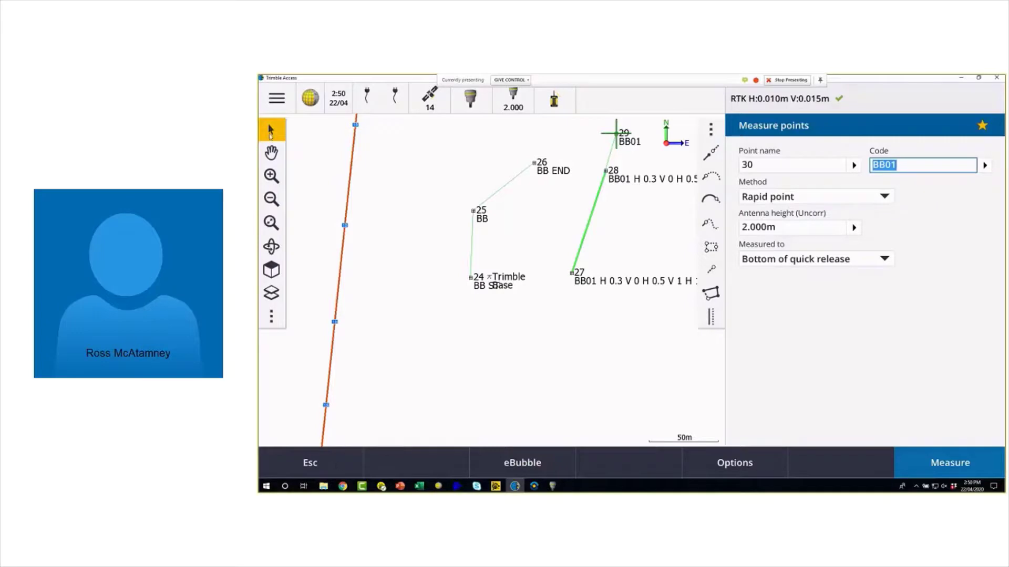
Step: Open the Measure codes form for measuring by feature code
{"action": "left_click", "coordinate": [278, 99]}
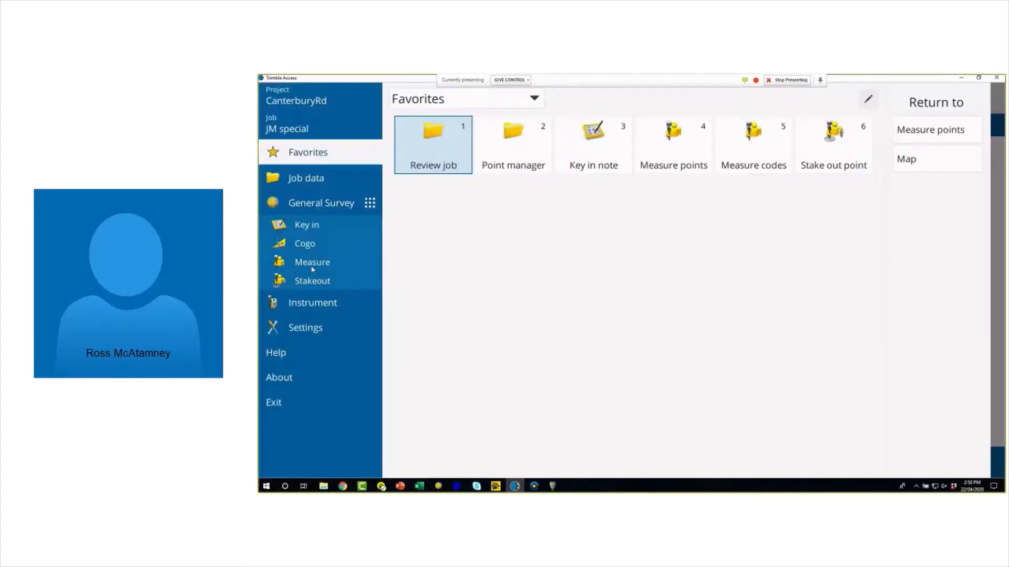
{"action": "left_click", "coordinate": [318, 257]}
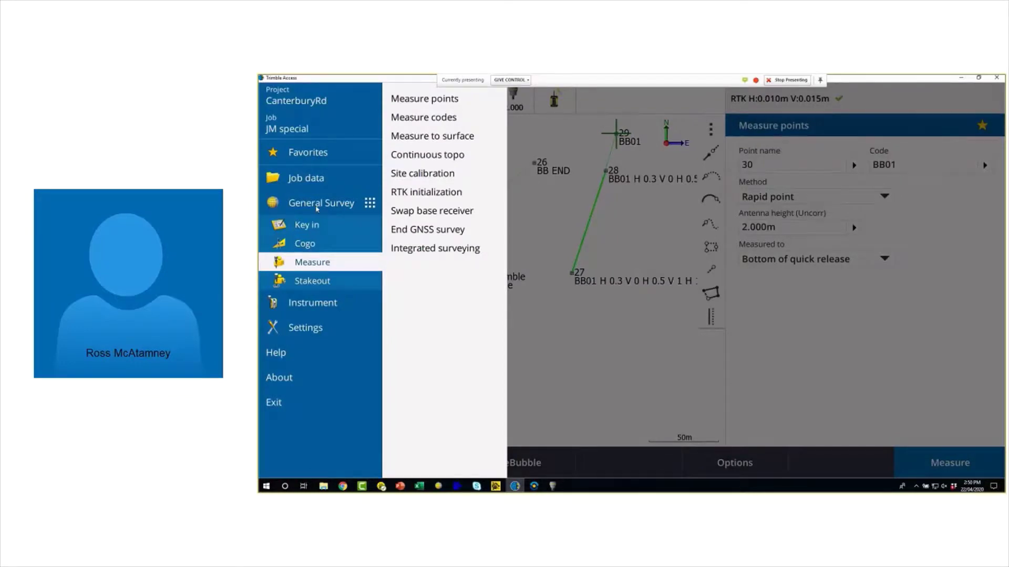
{"action": "left_click", "coordinate": [427, 121]}
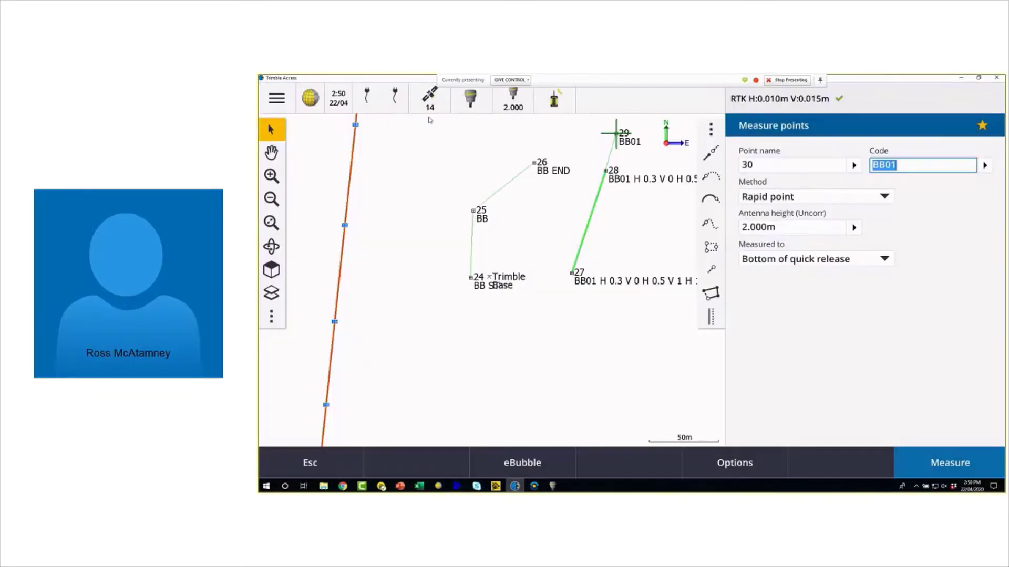
{"action": "left_click_drag", "start_coordinate": [726, 282], "coordinate": [332, 120]}
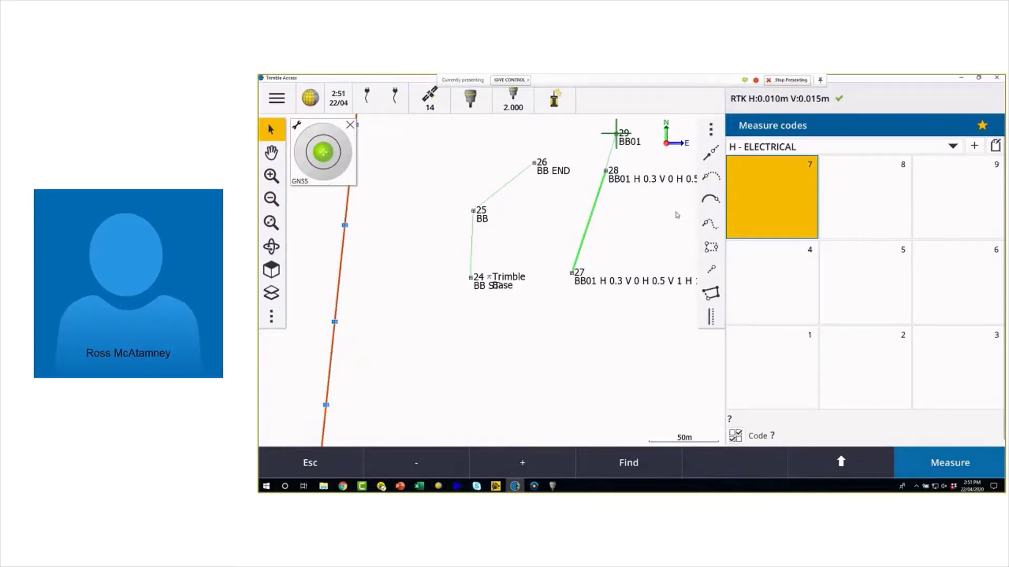
Step: Review the list of code groups and make A - RELIEF the active group
{"action": "left_click", "coordinate": [955, 151]}
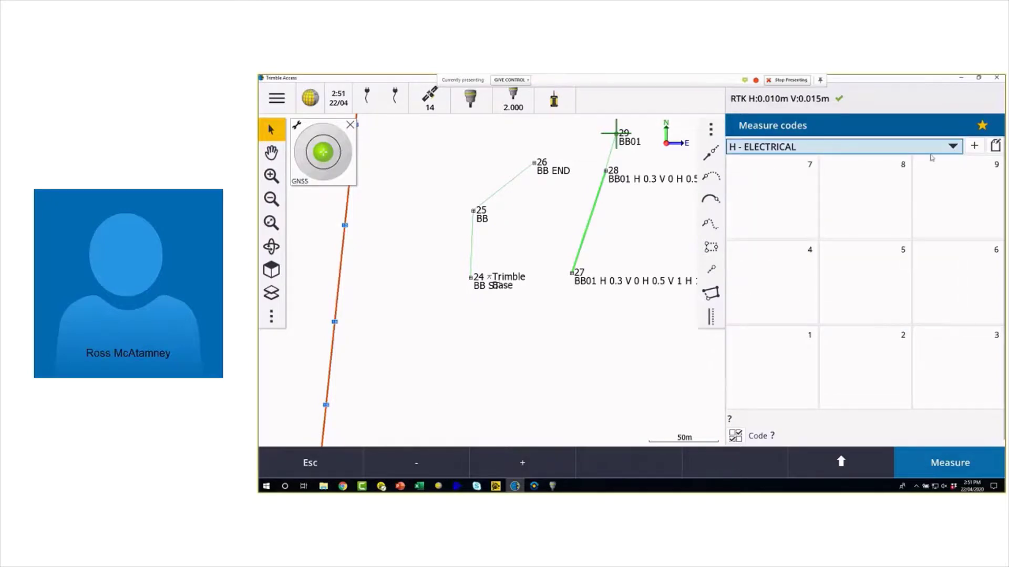
{"action": "left_click", "coordinate": [956, 148]}
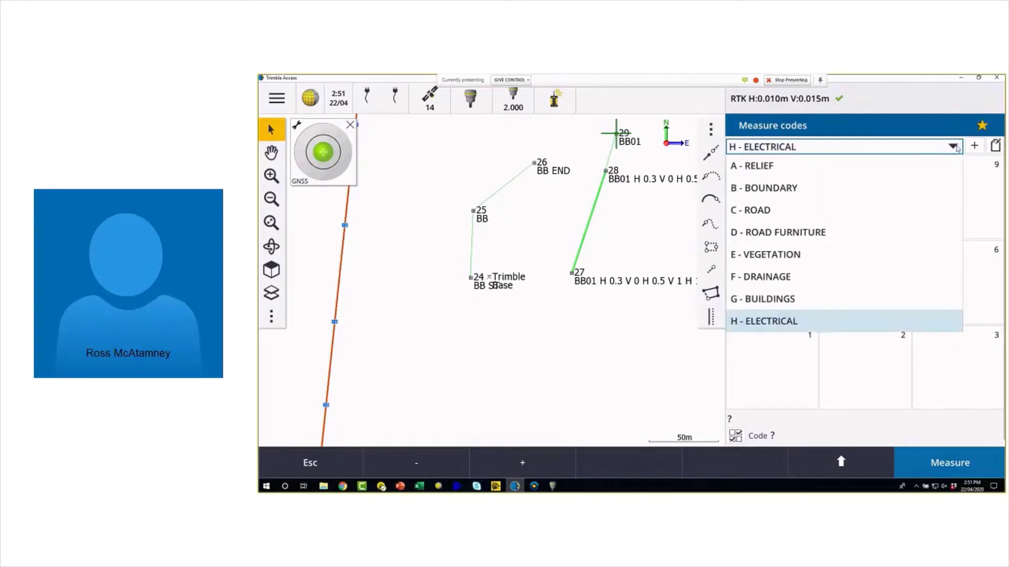
{"action": "left_click", "coordinate": [789, 164]}
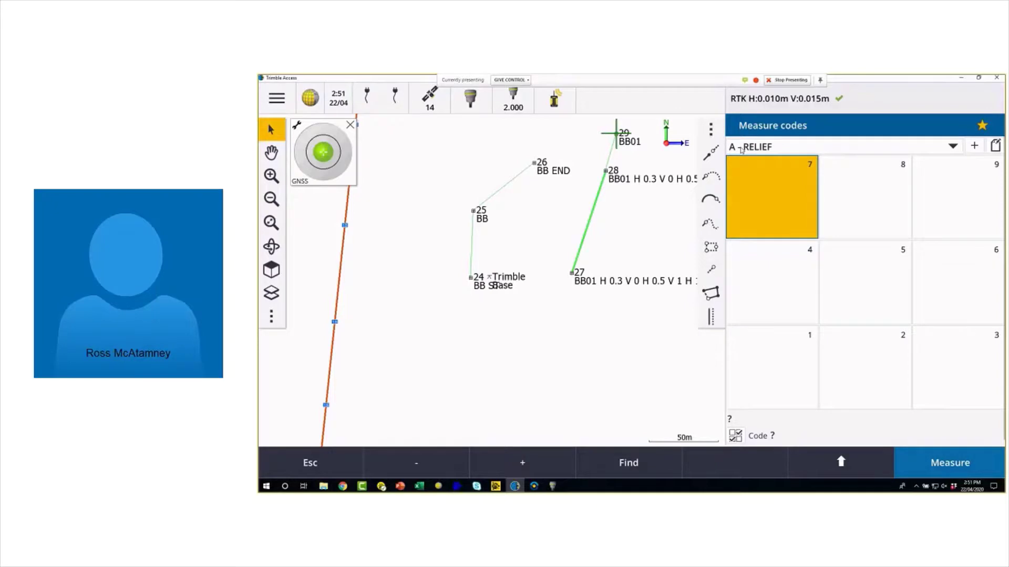
{"action": "left_click", "coordinate": [951, 148]}
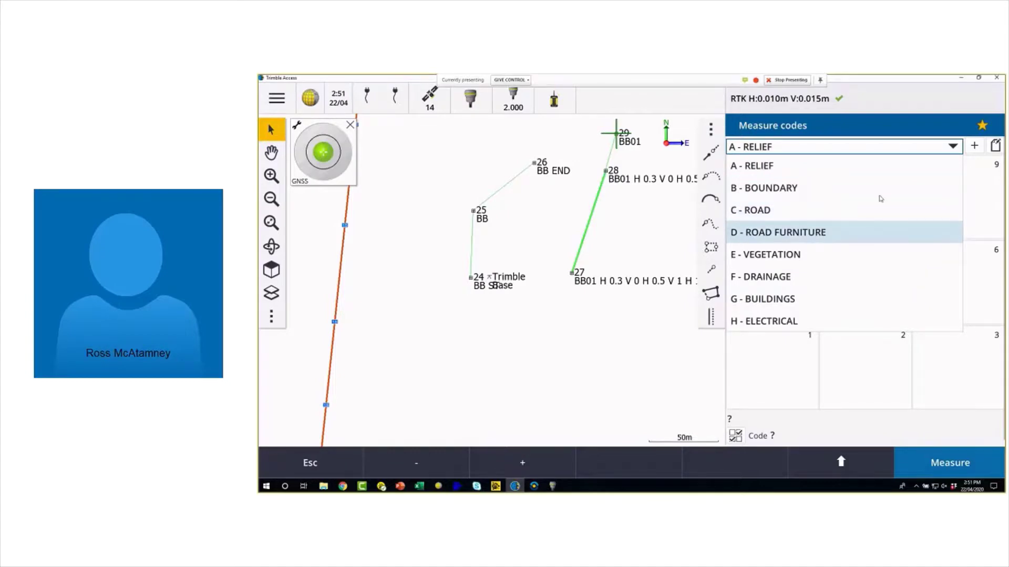
{"action": "left_click", "coordinate": [840, 166]}
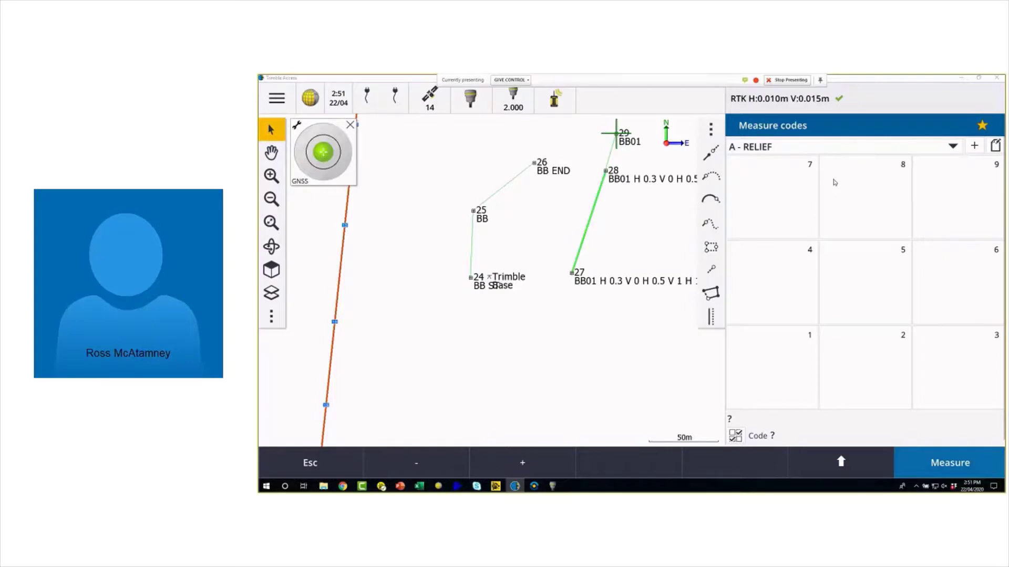
{"action": "key", "text": "alt+Tab"}
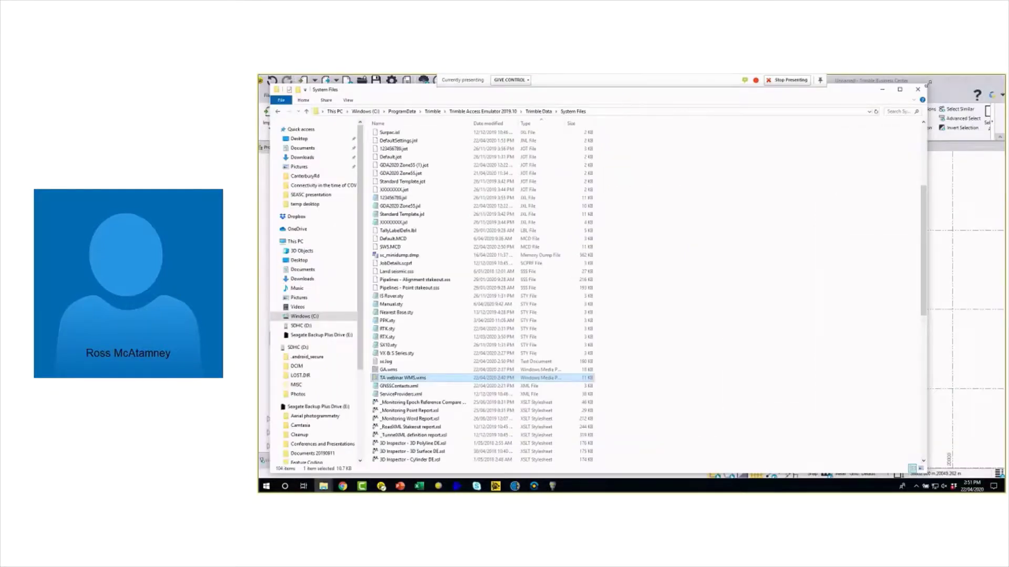
{"action": "left_click", "coordinate": [493, 487]}
{"action": "left_click", "coordinate": [515, 486]}
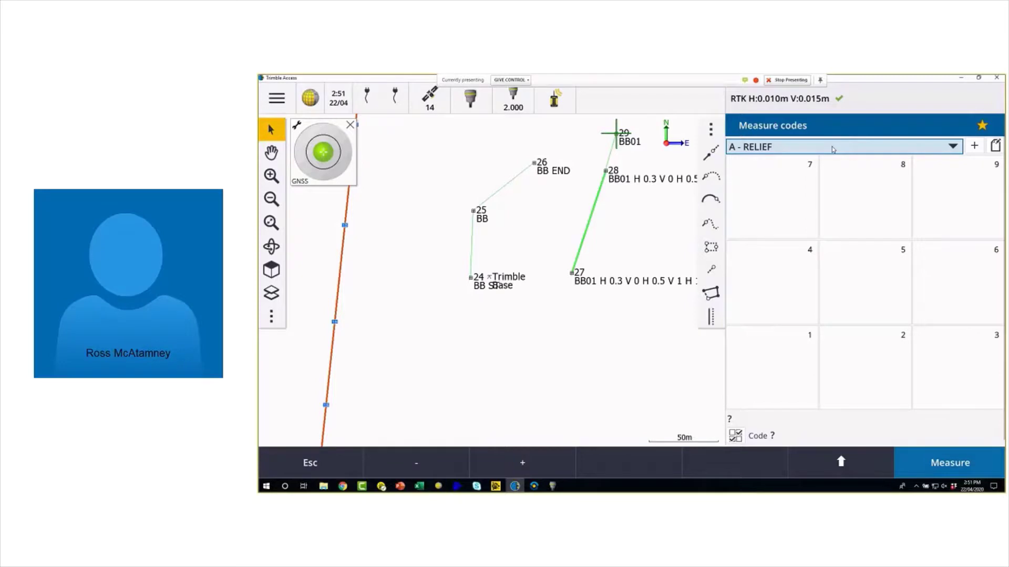
Step: Browse through the code groups and return to A - RELIEF
{"action": "key", "text": "Down"}
{"action": "key", "text": "Down"}
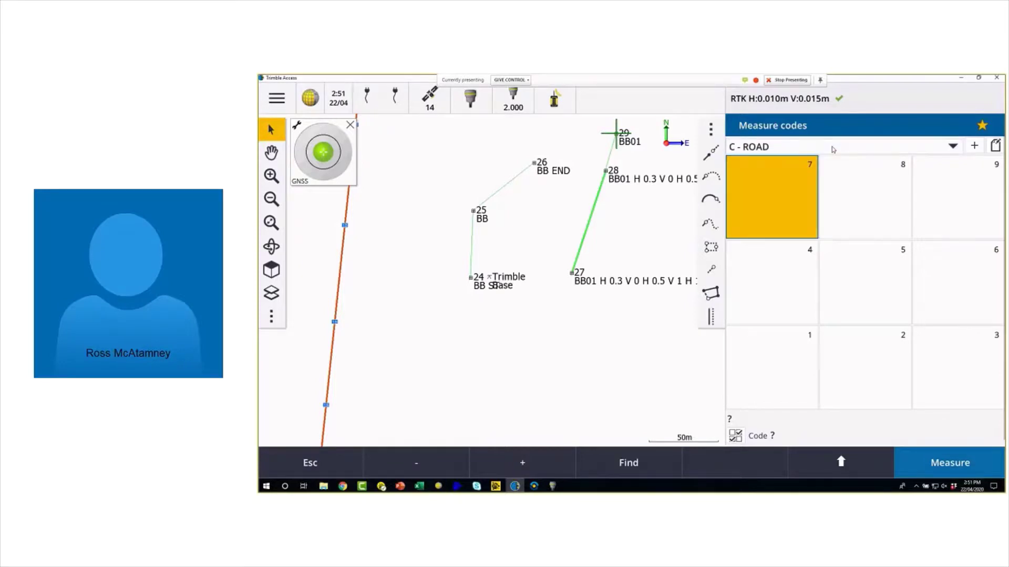
{"action": "key", "text": "Down"}
{"action": "key", "text": "Down"}
{"action": "key", "text": "Down"}
{"action": "key", "text": "Down"}
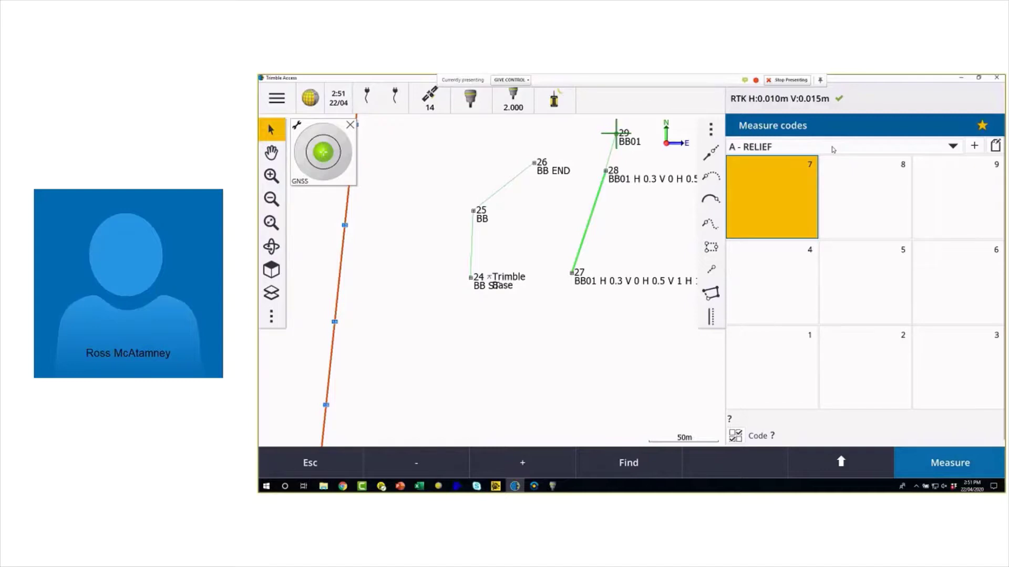
Step: Assign code BB to cell 7 of the A - RELIEF code group
{"action": "left_click", "coordinate": [797, 194]}
{"action": "type", "text": "BB"}
{"action": "left_click", "coordinate": [795, 232]}
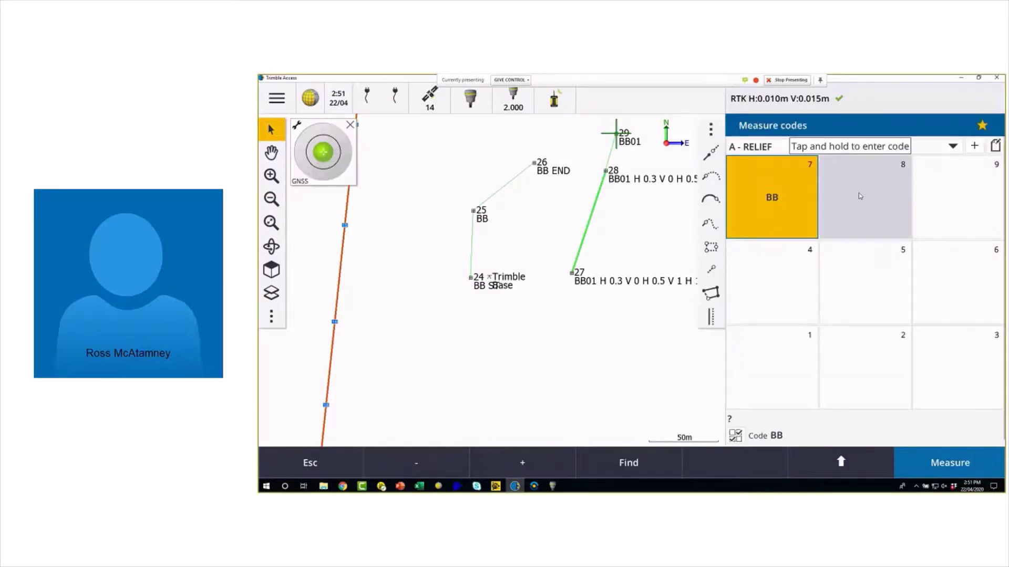
Step: Assign code TB to cell 8 of the A - RELIEF code group
{"action": "left_click", "coordinate": [859, 193]}
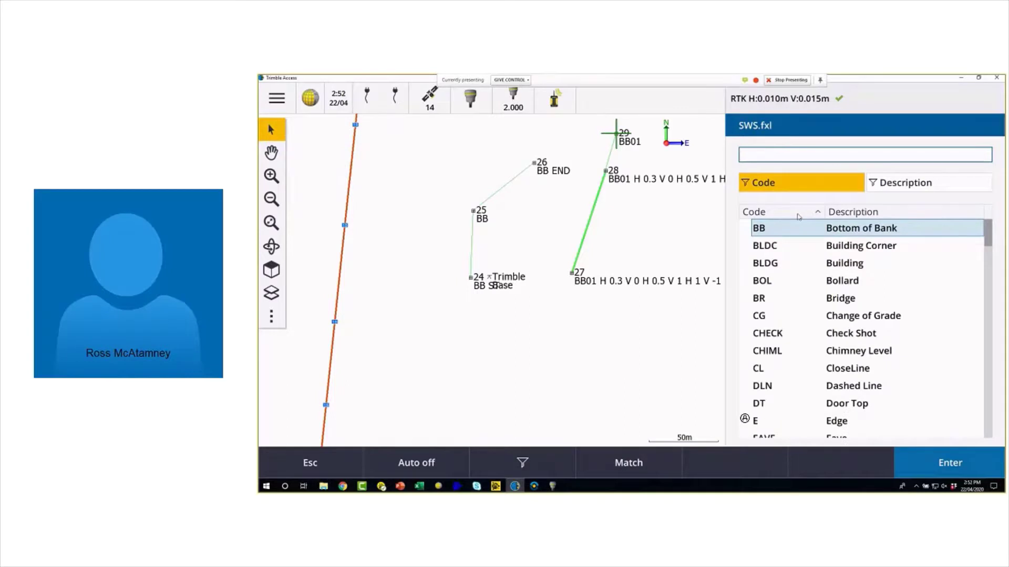
{"action": "type", "text": "T"}
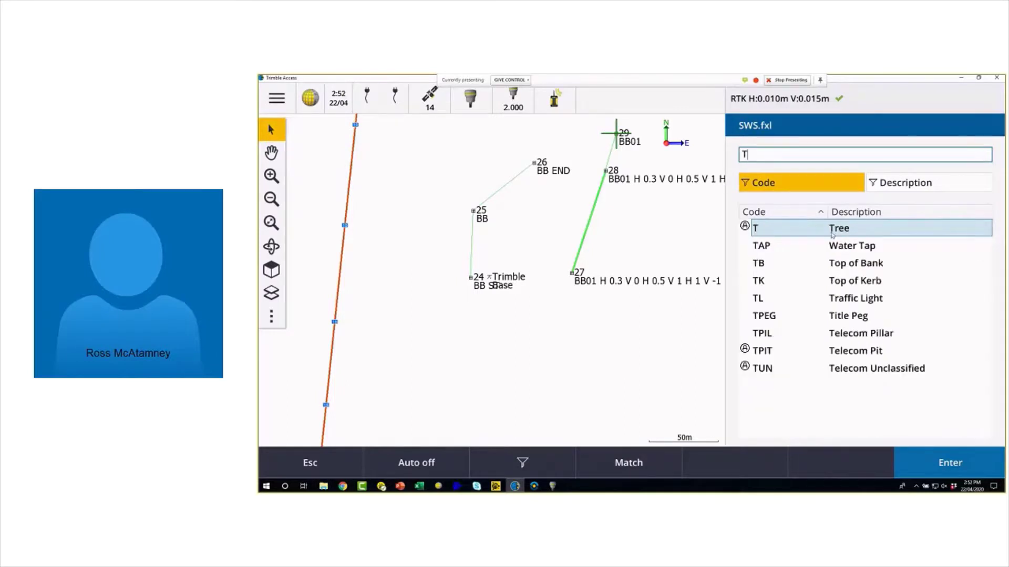
{"action": "type", "text": "B"}
{"action": "key", "text": "Return"}
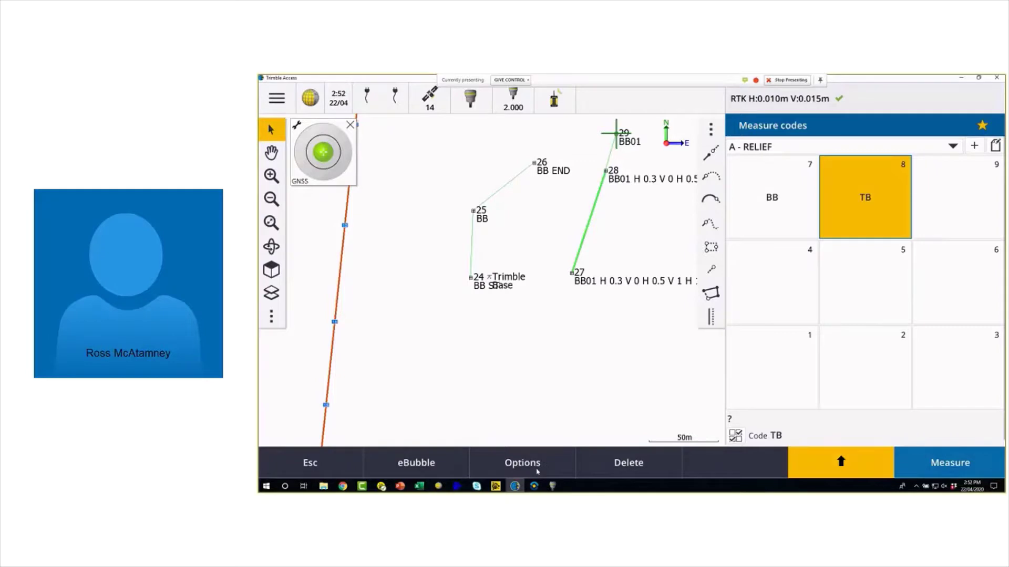
Step: Set the string suffix to 01 in the Measure code options
{"action": "left_click", "coordinate": [537, 471]}
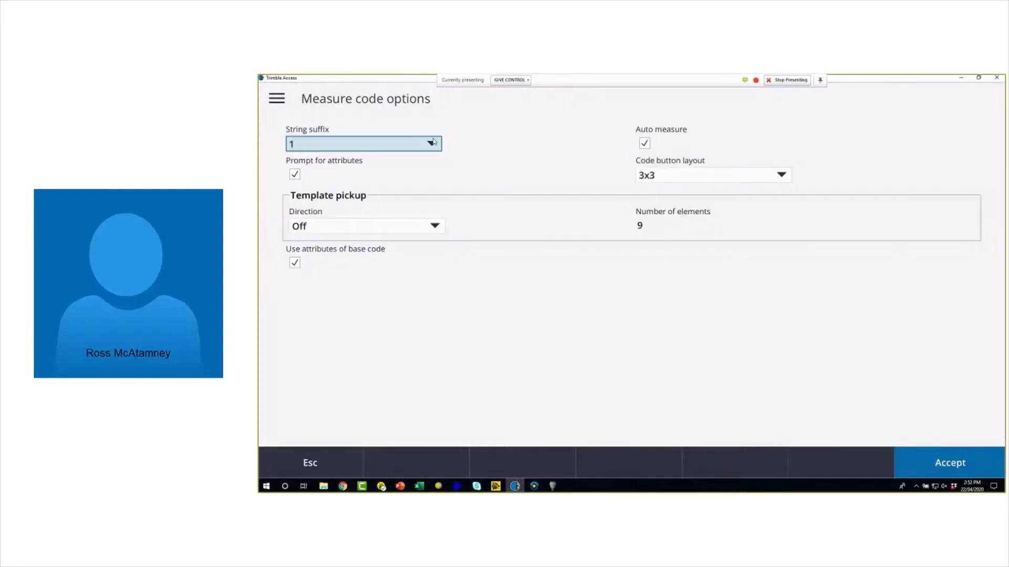
{"action": "left_click", "coordinate": [350, 144]}
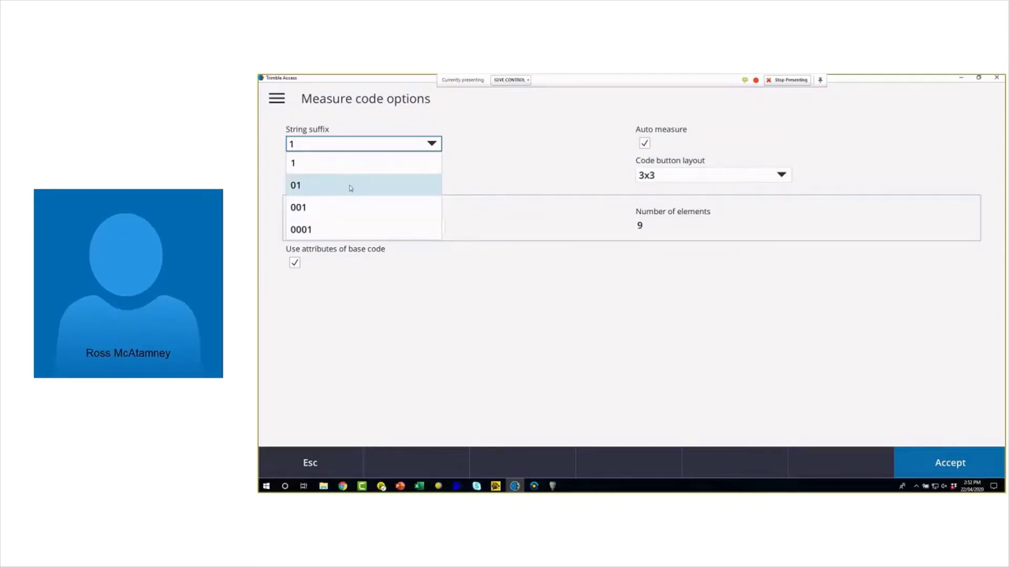
{"action": "left_click", "coordinate": [393, 187]}
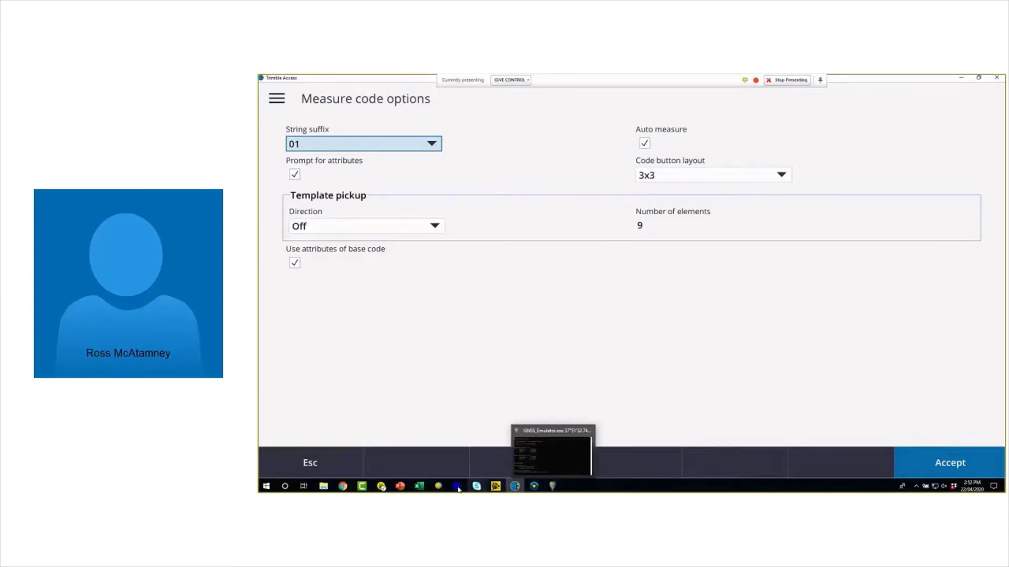
Step: Switch to Trimble Business Center and check the Use numeric codes only property of the GlobalFeatures feature library
{"action": "mouse_move", "coordinate": [493, 488]}
{"action": "left_click", "coordinate": [381, 486]}
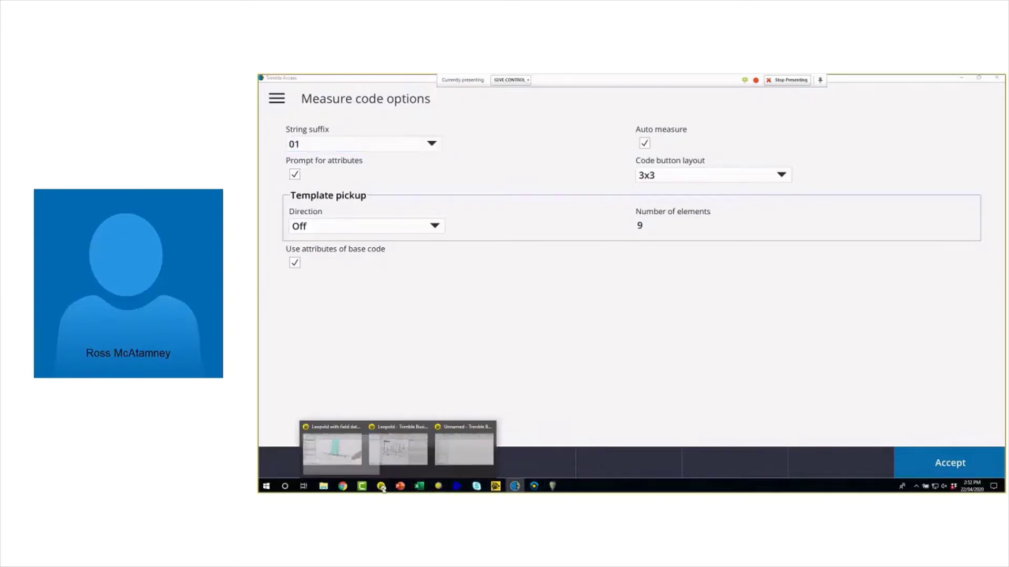
{"action": "left_click", "coordinate": [449, 462]}
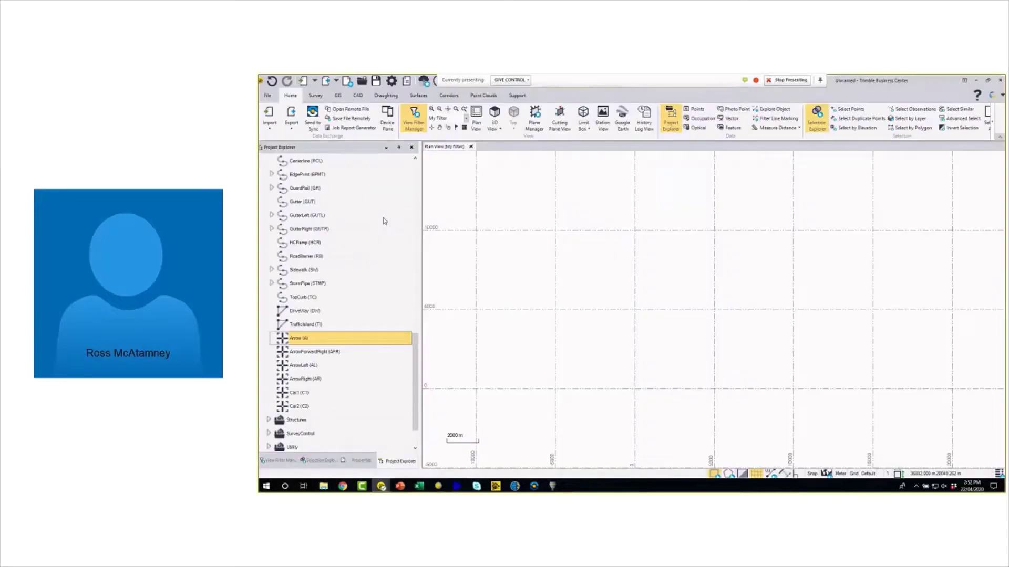
{"action": "scroll", "coordinate": [384, 221], "scroll_direction": "up", "scroll_amount": 15}
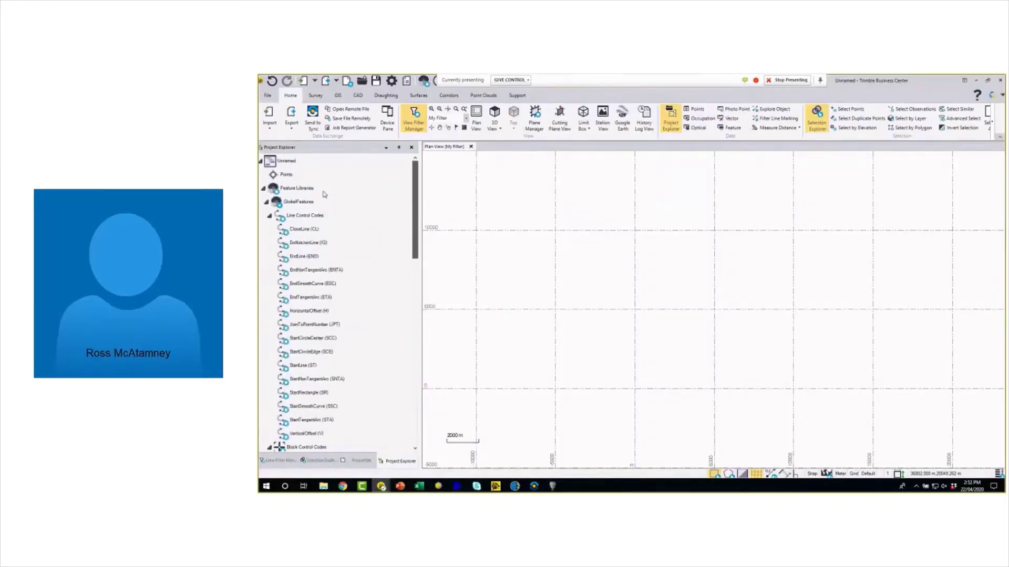
{"action": "right_click", "coordinate": [299, 205]}
{"action": "left_click", "coordinate": [323, 241]}
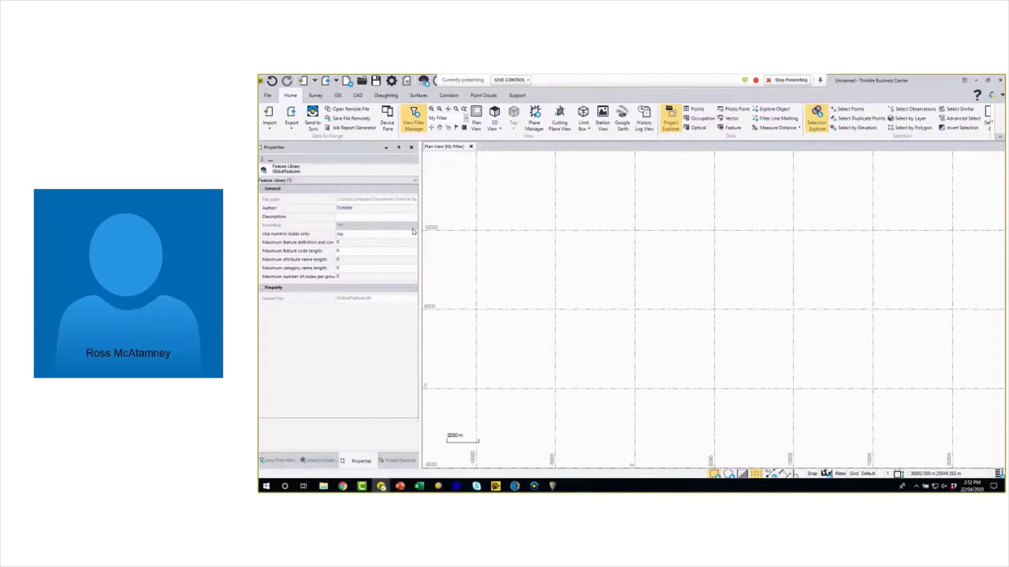
{"action": "left_click", "coordinate": [312, 236]}
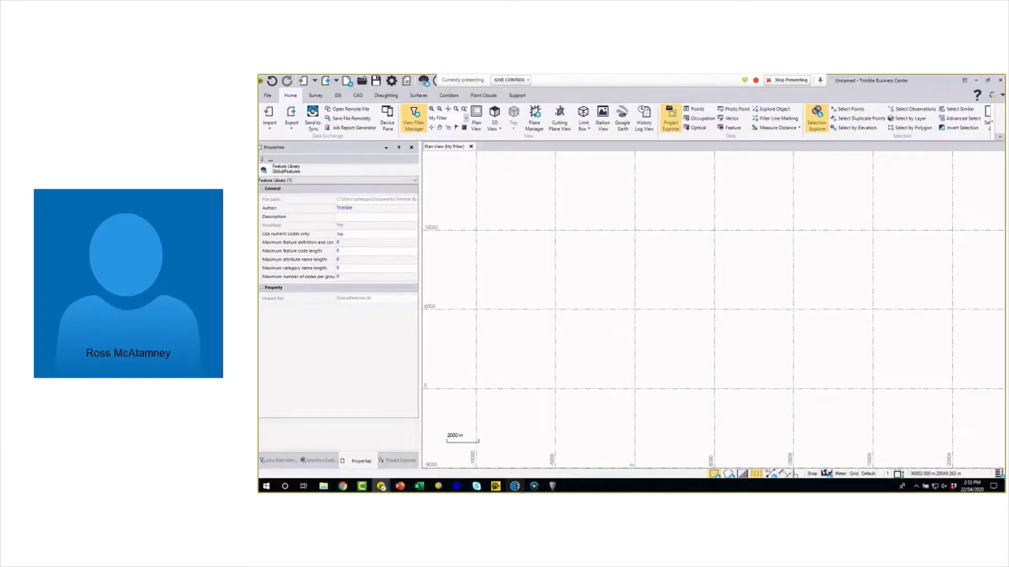
Step: Return to Trimble Access, accept the code options and increment the code in cell 8 to TB01
{"action": "left_click", "coordinate": [517, 489]}
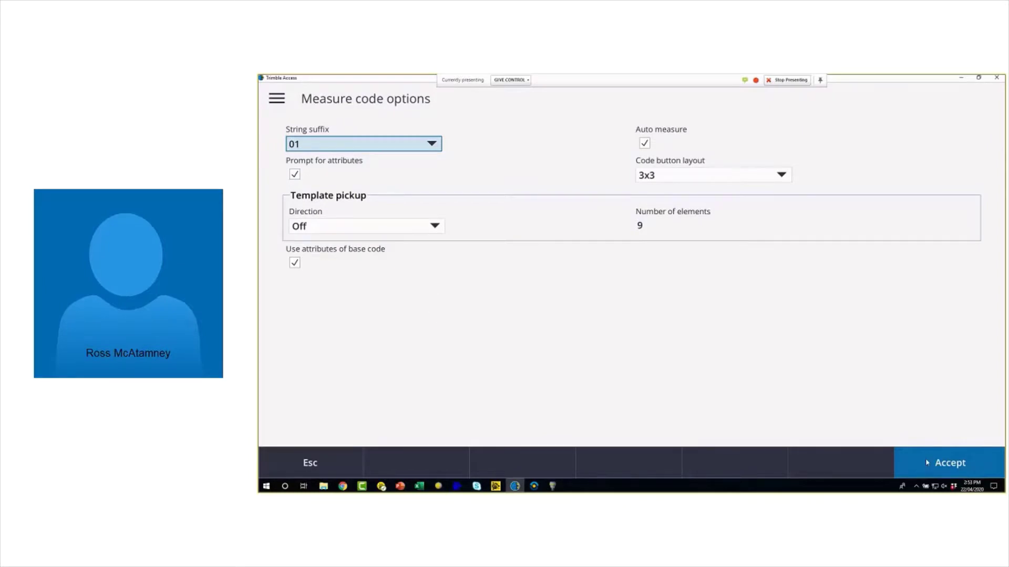
{"action": "left_click", "coordinate": [972, 476]}
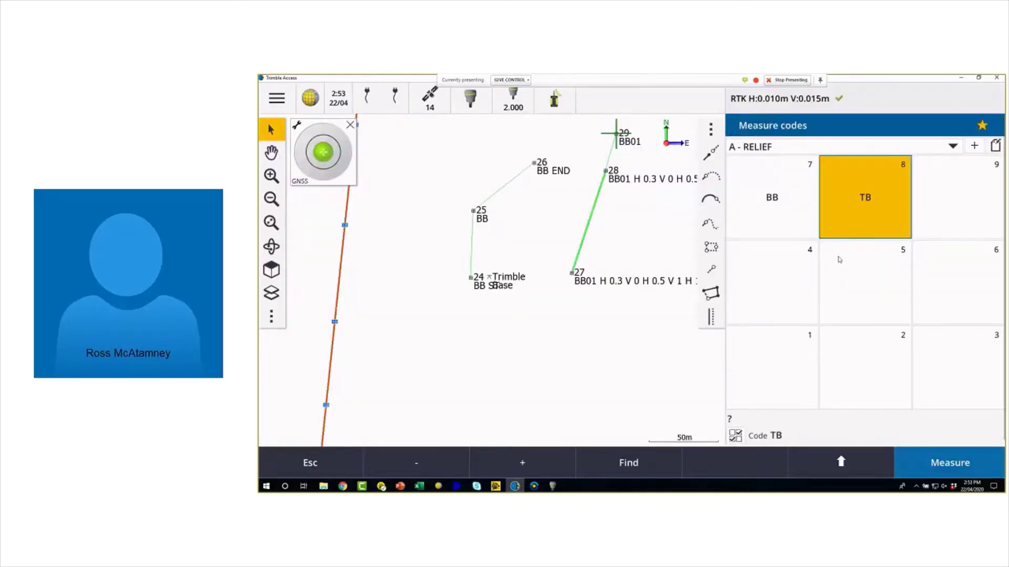
{"action": "left_click", "coordinate": [542, 472]}
Step: Measure two TB01 points west of the BB lines, moving the rover to a northern and a southern position
{"action": "right_click", "coordinate": [416, 139]}
{"action": "left_click", "coordinate": [438, 167]}
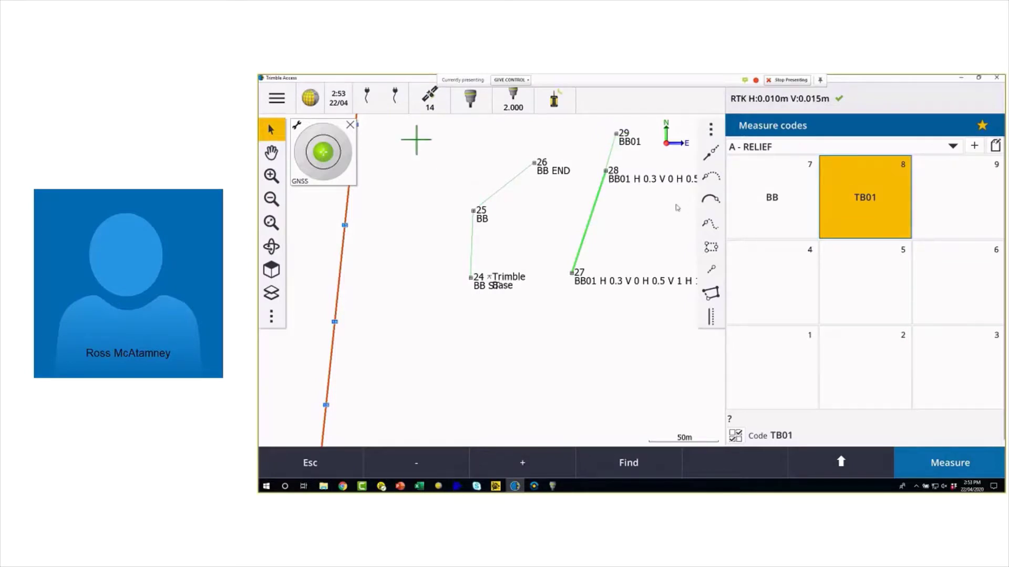
{"action": "left_click", "coordinate": [879, 206]}
{"action": "right_click", "coordinate": [421, 320]}
{"action": "left_click", "coordinate": [466, 341]}
{"action": "key", "text": "Return"}
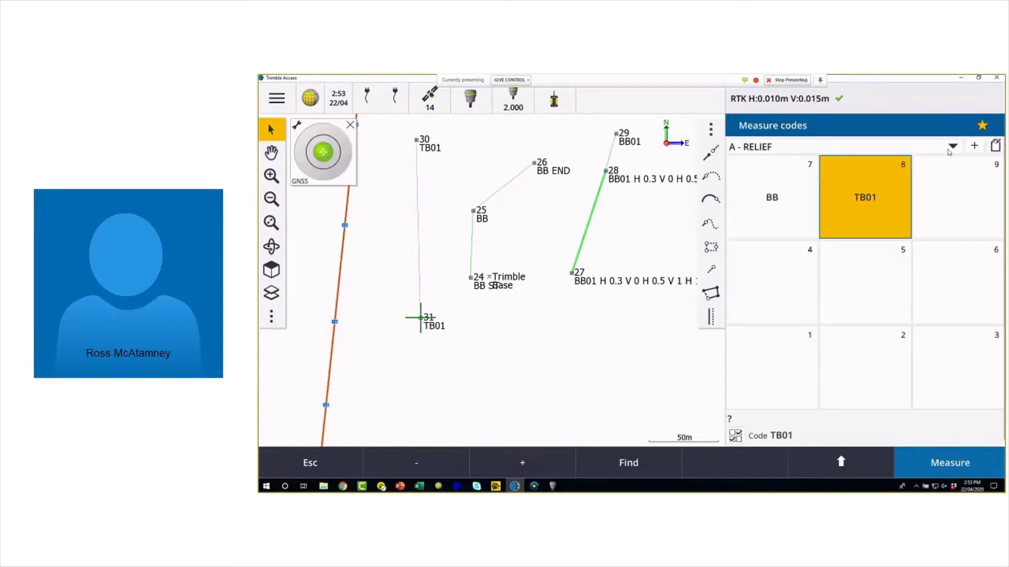
Step: Make B - BOUNDARY the active code group and hide the code labels on the map
{"action": "left_click", "coordinate": [952, 147]}
{"action": "left_click", "coordinate": [754, 186]}
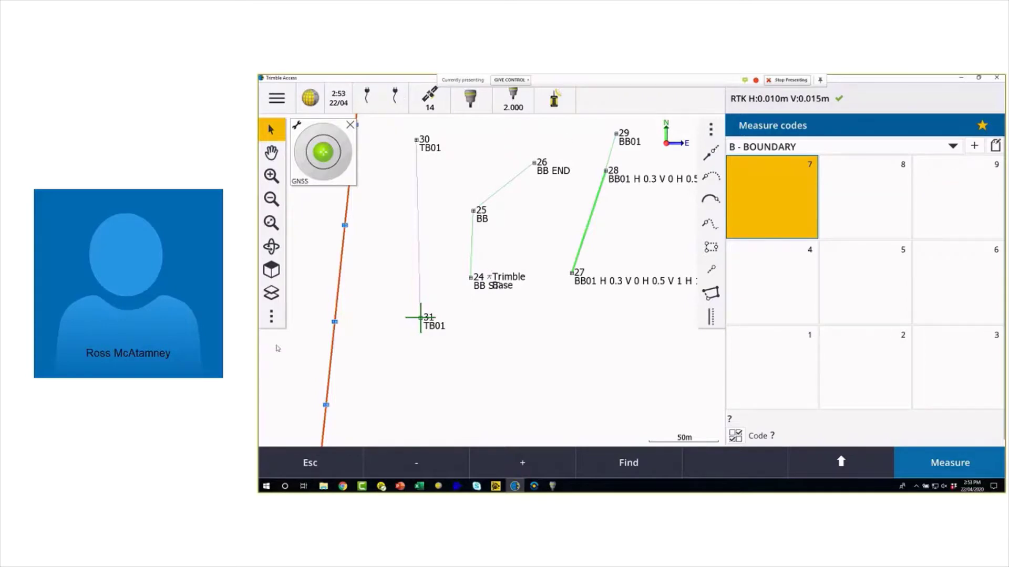
{"action": "left_click", "coordinate": [272, 317]}
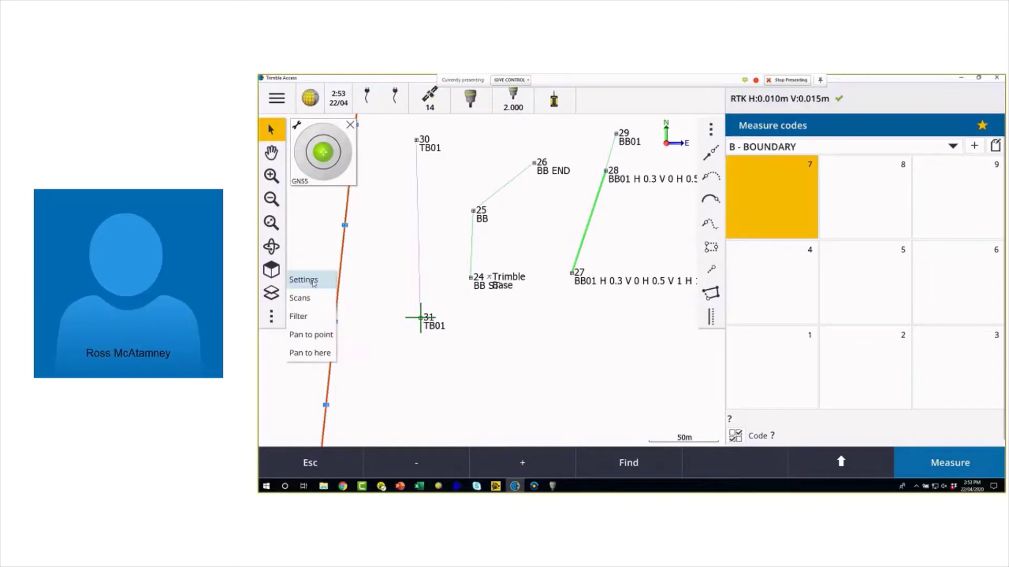
{"action": "left_click", "coordinate": [313, 282]}
{"action": "left_click", "coordinate": [644, 176]}
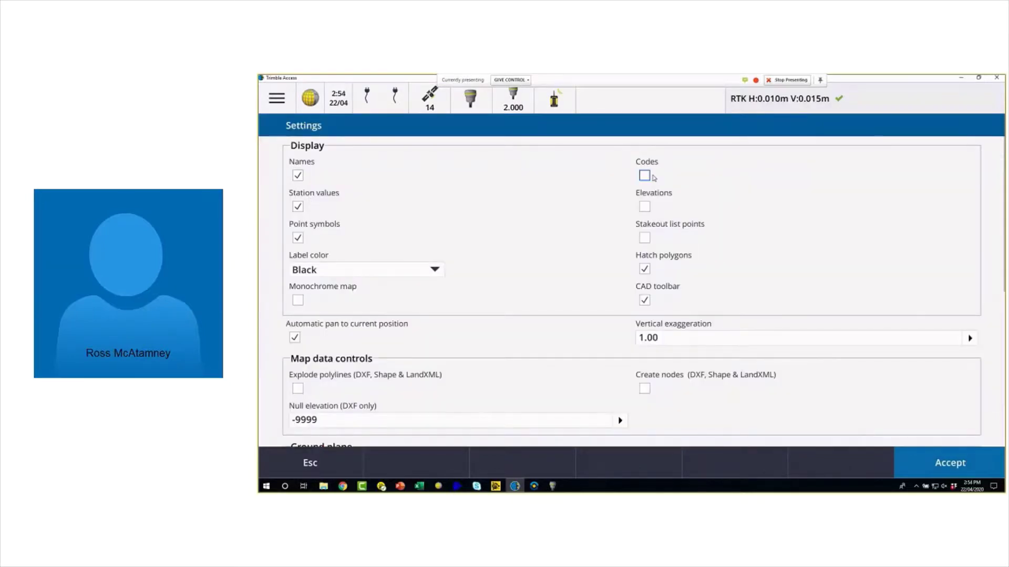
{"action": "left_click", "coordinate": [950, 463]}
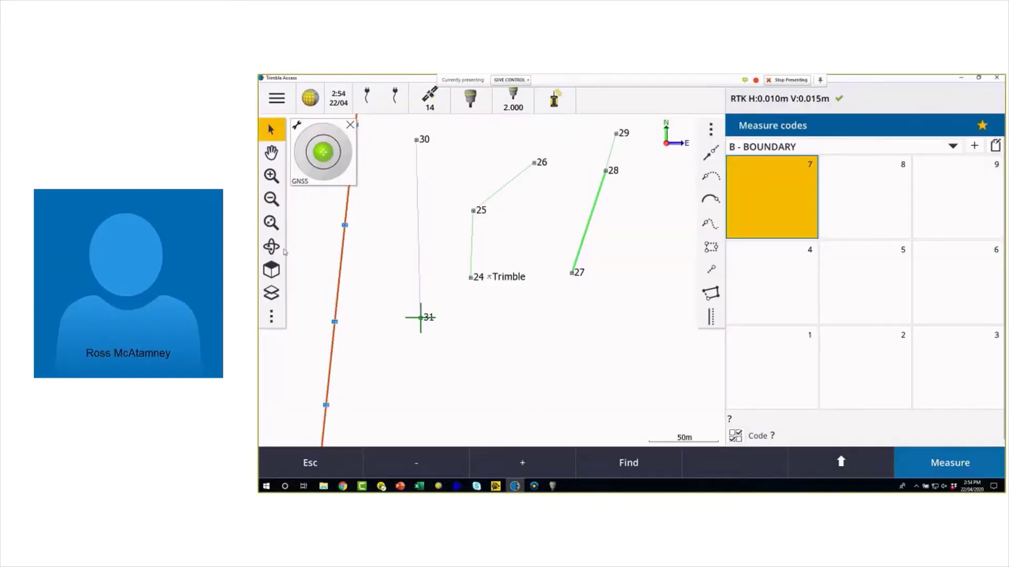
Step: Assign code TB to cell 7 of the B - BOUNDARY group and move the rover to open ground south of point 24
{"action": "left_click", "coordinate": [271, 199]}
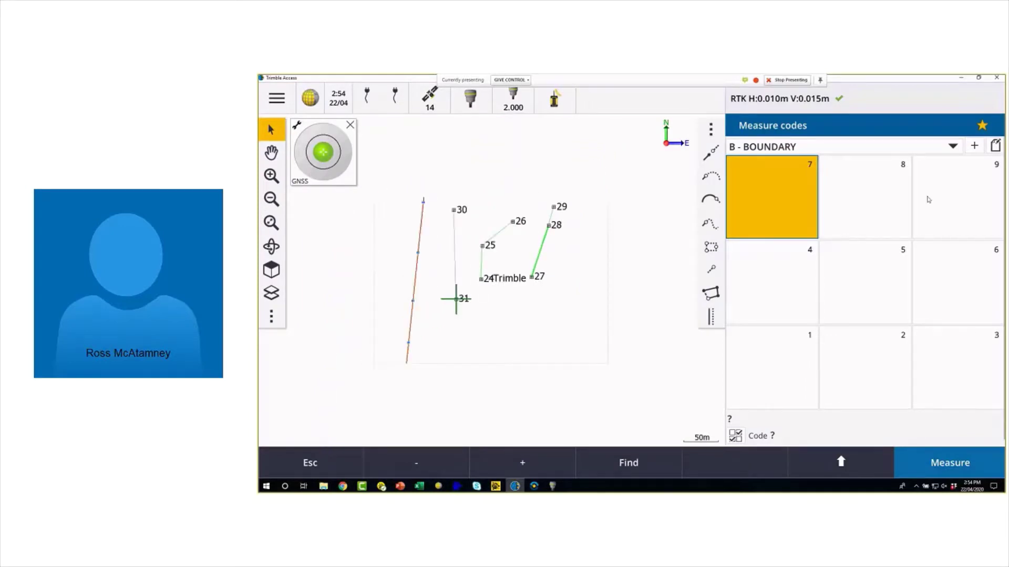
{"action": "left_click", "coordinate": [764, 188]}
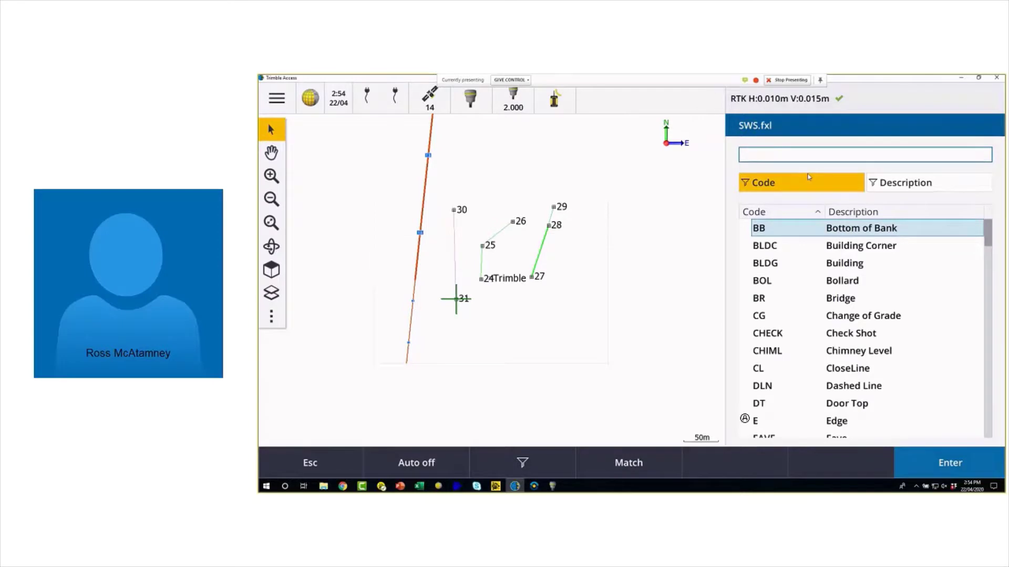
{"action": "type", "text": "TB"}
{"action": "left_click", "coordinate": [937, 475]}
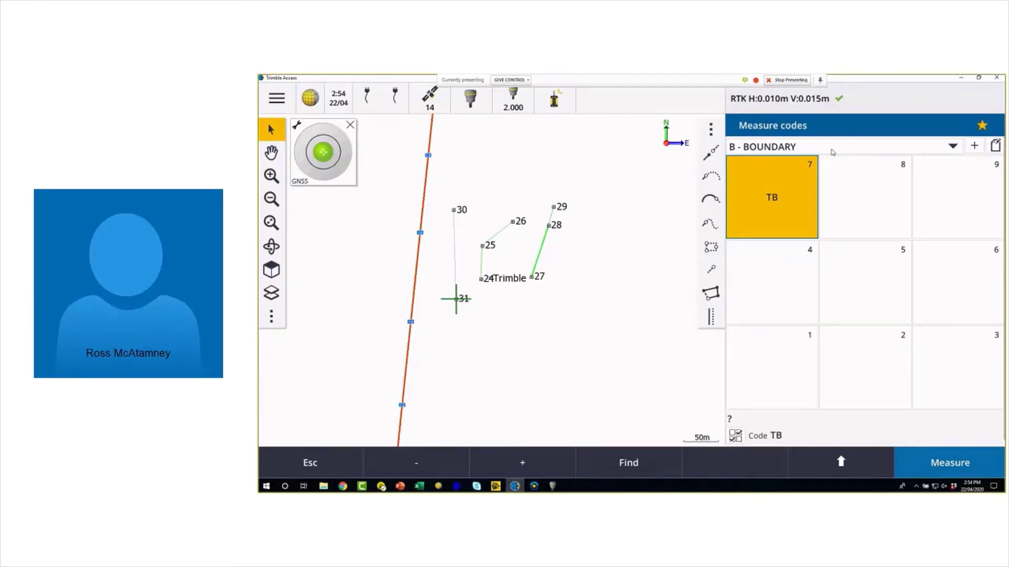
{"action": "right_click", "coordinate": [504, 360]}
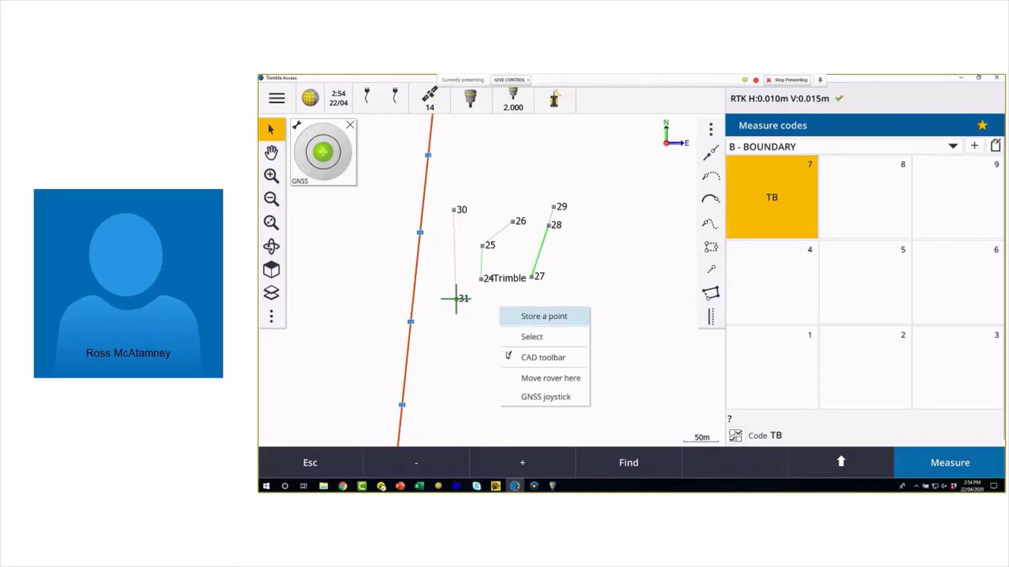
{"action": "left_click", "coordinate": [538, 379]}
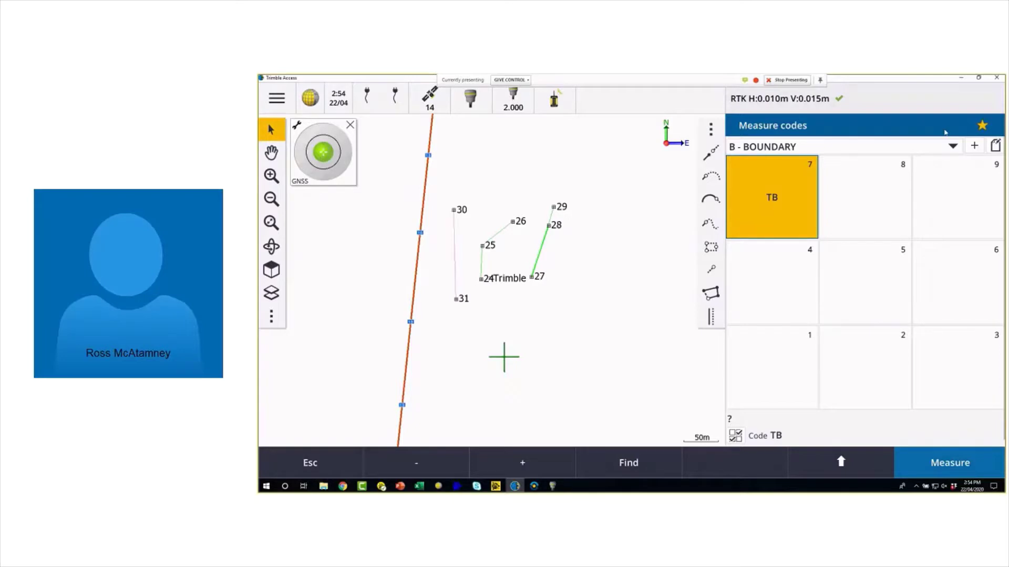
Step: Check the TB string number in the A - RELIEF group and advance cell 7 of B - BOUNDARY to TB2
{"action": "left_click", "coordinate": [952, 146]}
{"action": "left_click", "coordinate": [934, 164]}
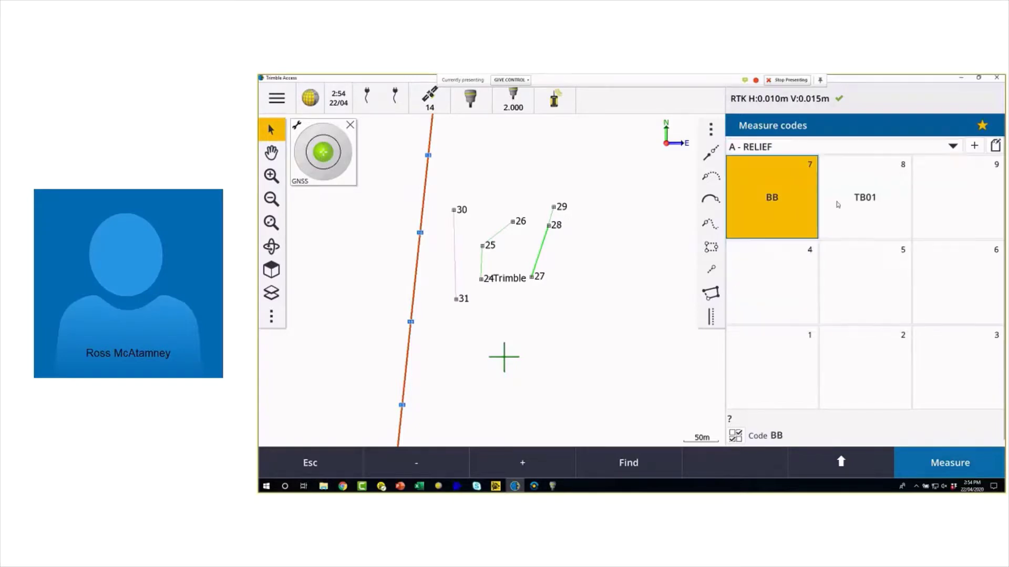
{"action": "left_click", "coordinate": [935, 149]}
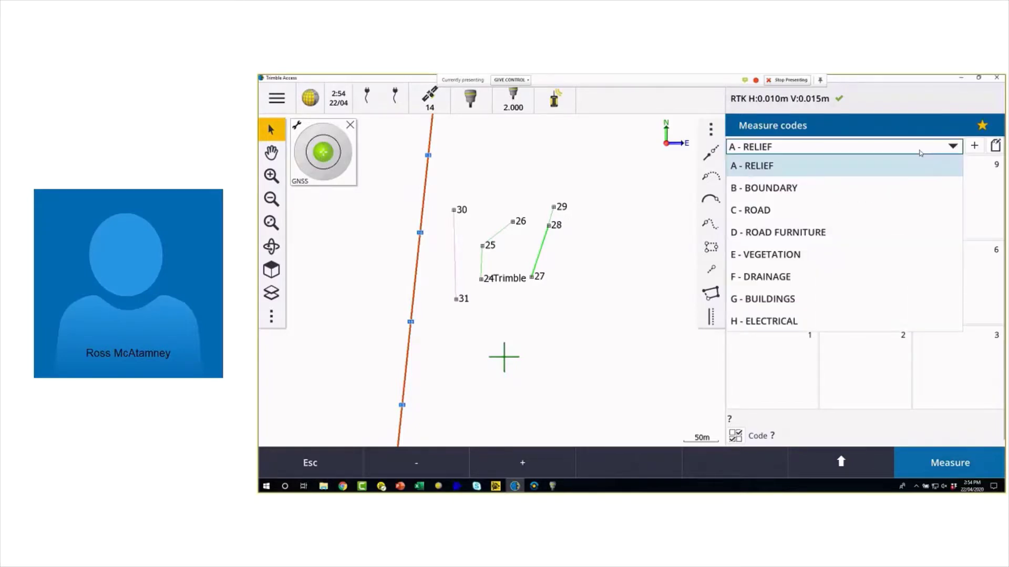
{"action": "left_click", "coordinate": [833, 187]}
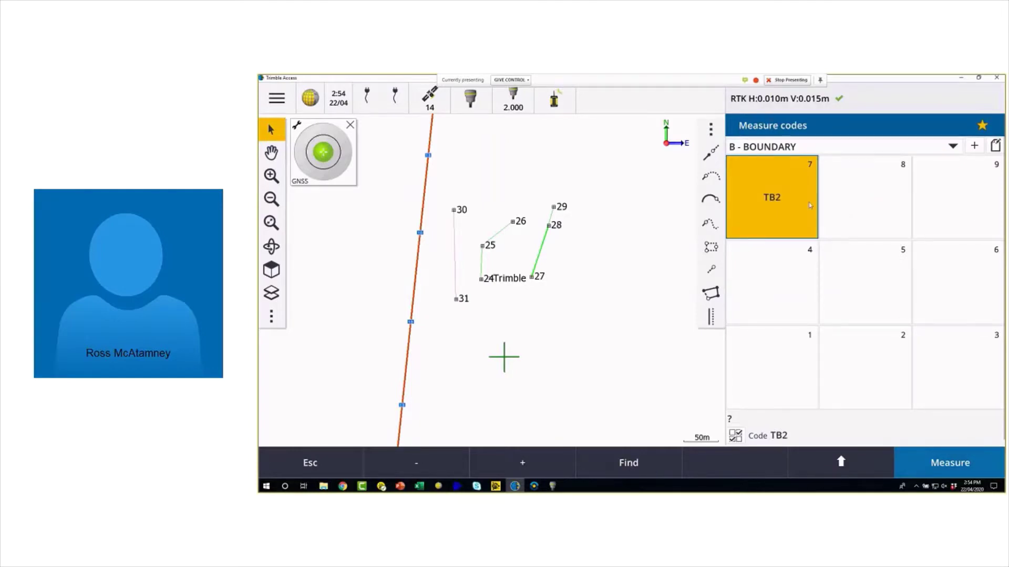
Step: Set the string suffix to 01 in the Measure code options and change cell 7's string code to TB02
{"action": "left_click", "coordinate": [859, 470]}
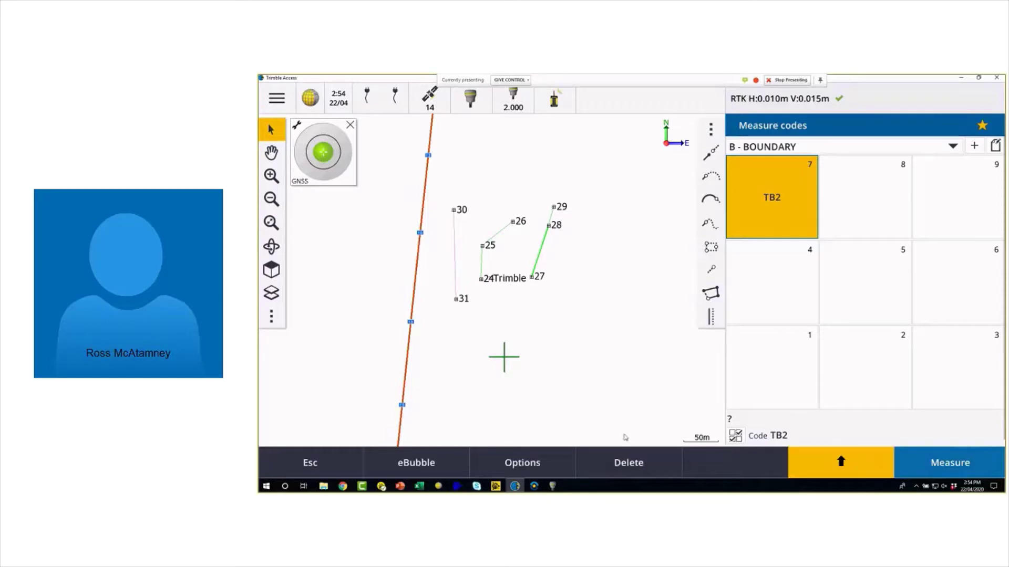
{"action": "left_click", "coordinate": [522, 463]}
{"action": "left_click", "coordinate": [362, 144]}
{"action": "left_click", "coordinate": [367, 171]}
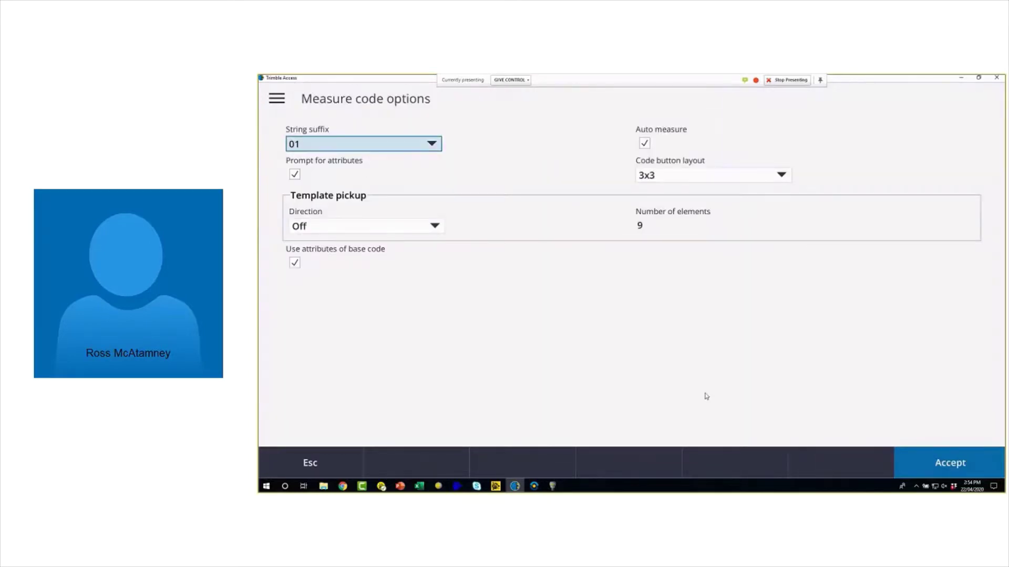
{"action": "left_click", "coordinate": [972, 467]}
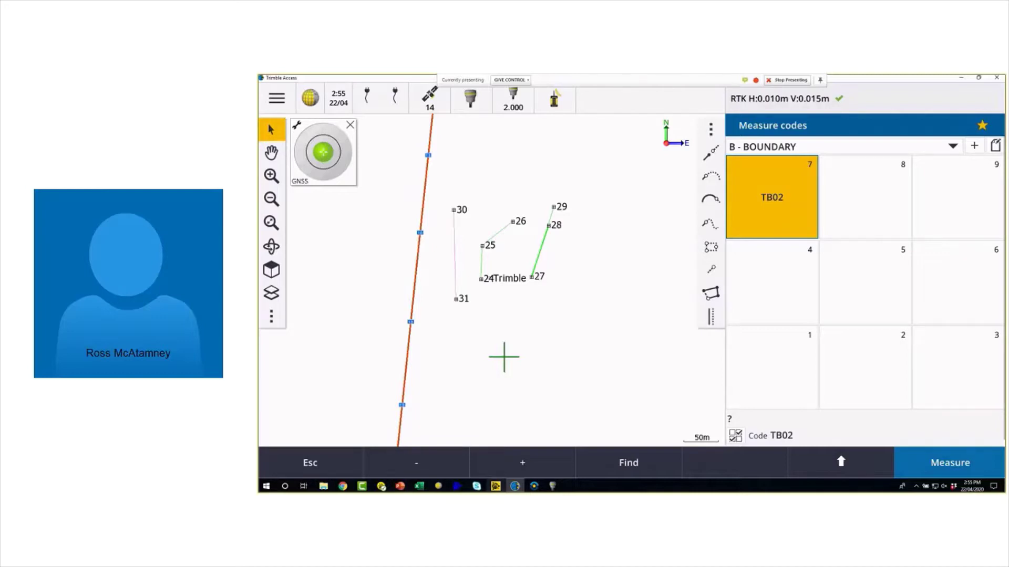
Step: Switch to the Trimble Dimensions presentation in PowerPoint and review the slides from the Agenda through navigating the OS from Trimble Access
{"action": "left_click", "coordinate": [398, 488]}
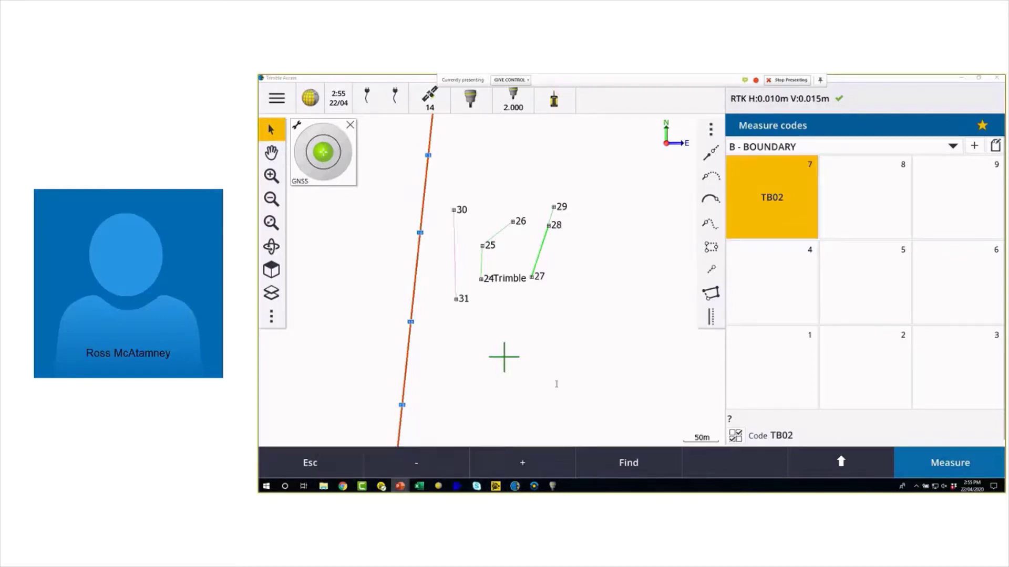
{"action": "key", "text": "alt+Tab"}
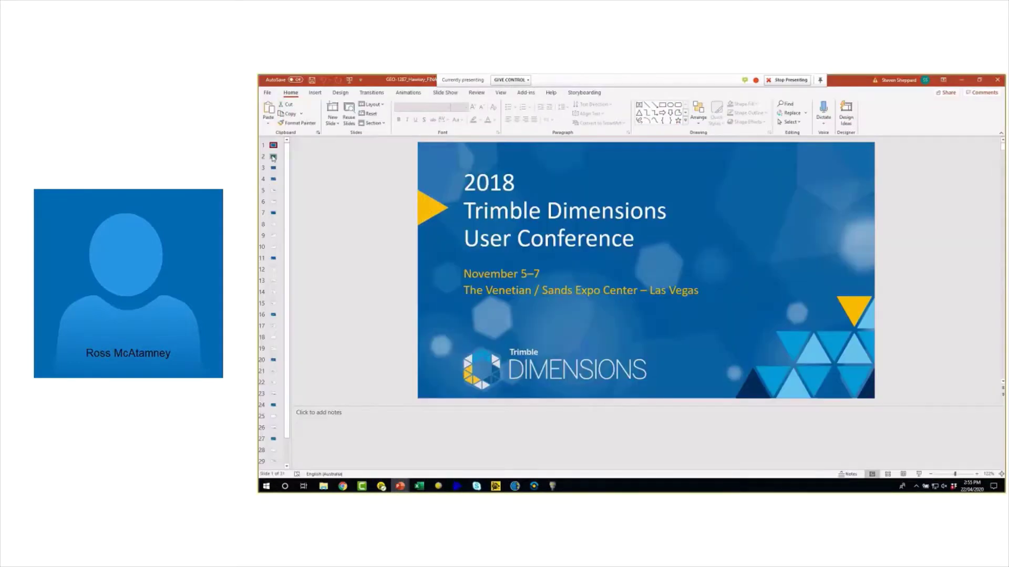
{"action": "left_click", "coordinate": [273, 157]}
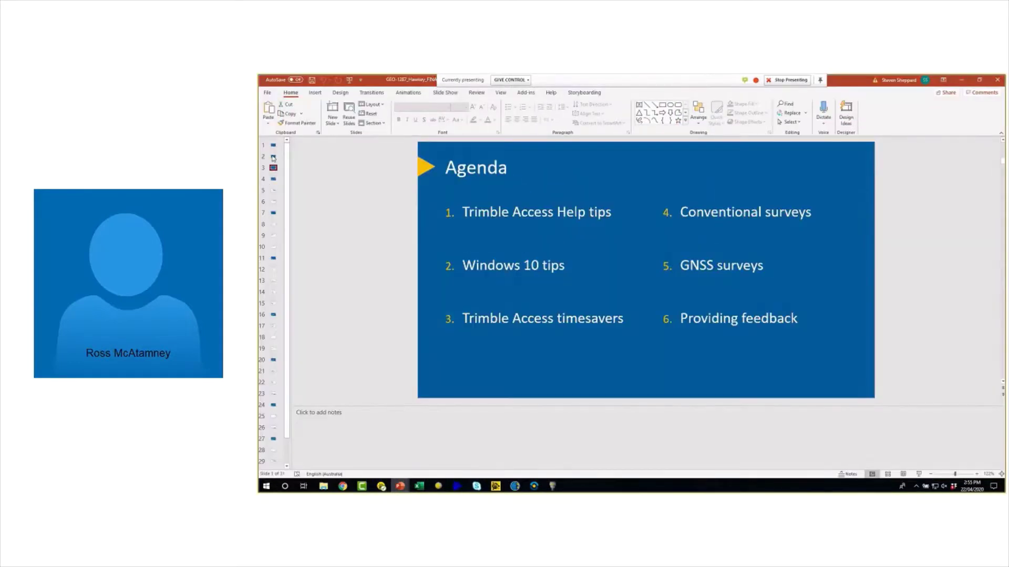
{"action": "key", "text": "Down"}
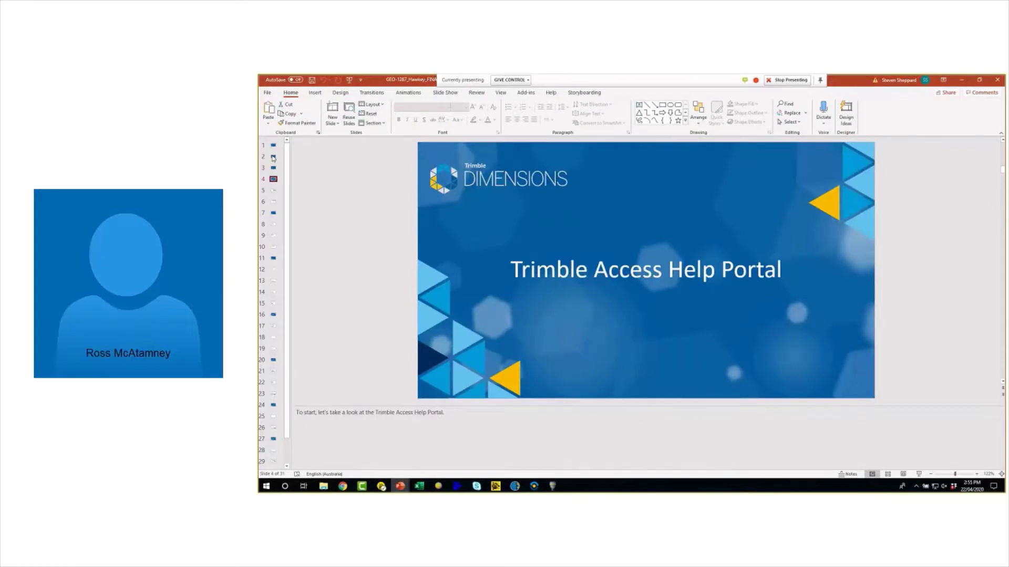
{"action": "key", "text": "Down"}
{"action": "key", "text": "Down"}
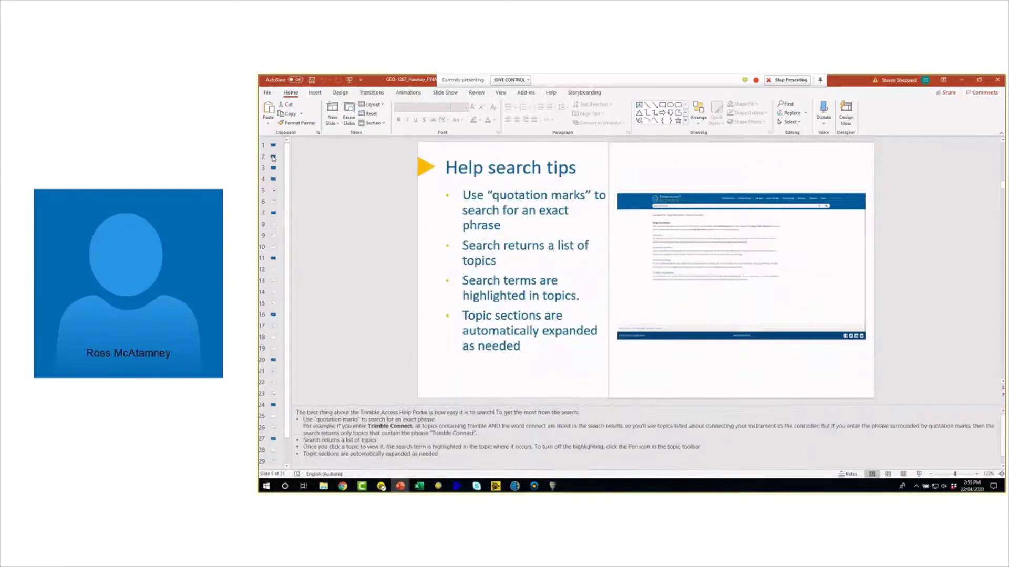
{"action": "key", "text": "Down"}
{"action": "key", "text": "Down"}
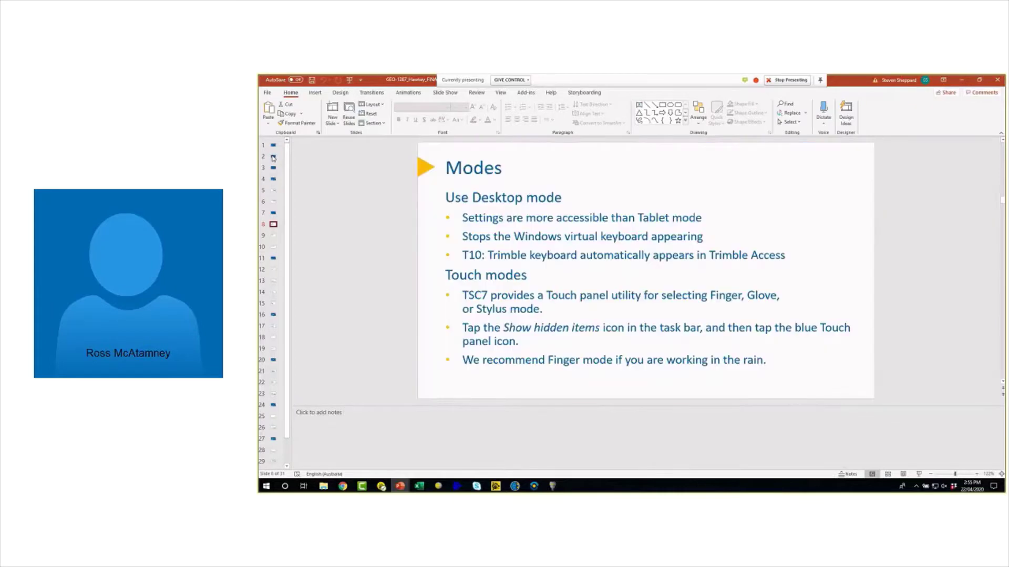
{"action": "key", "text": "Down"}
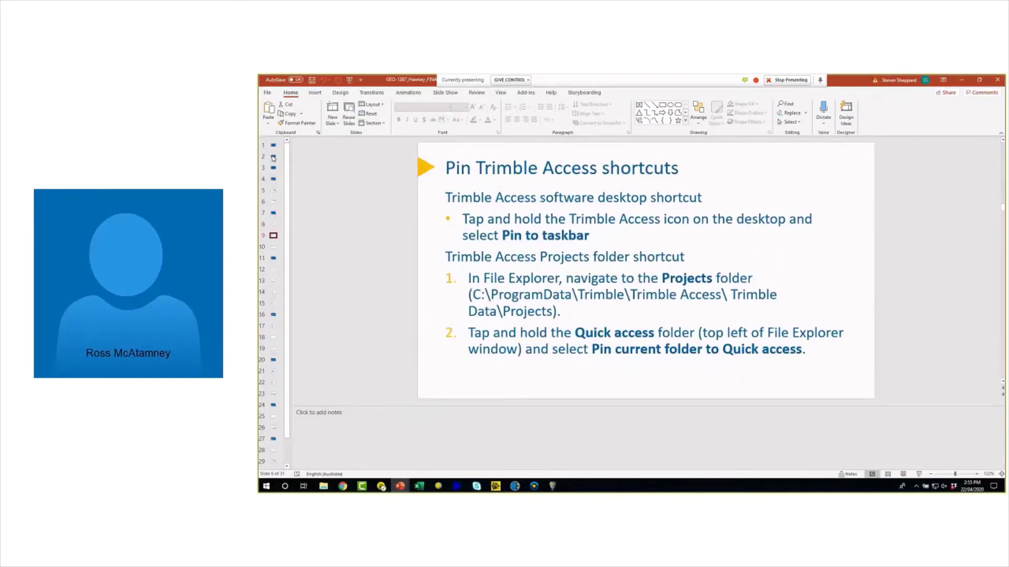
{"action": "key", "text": "Down"}
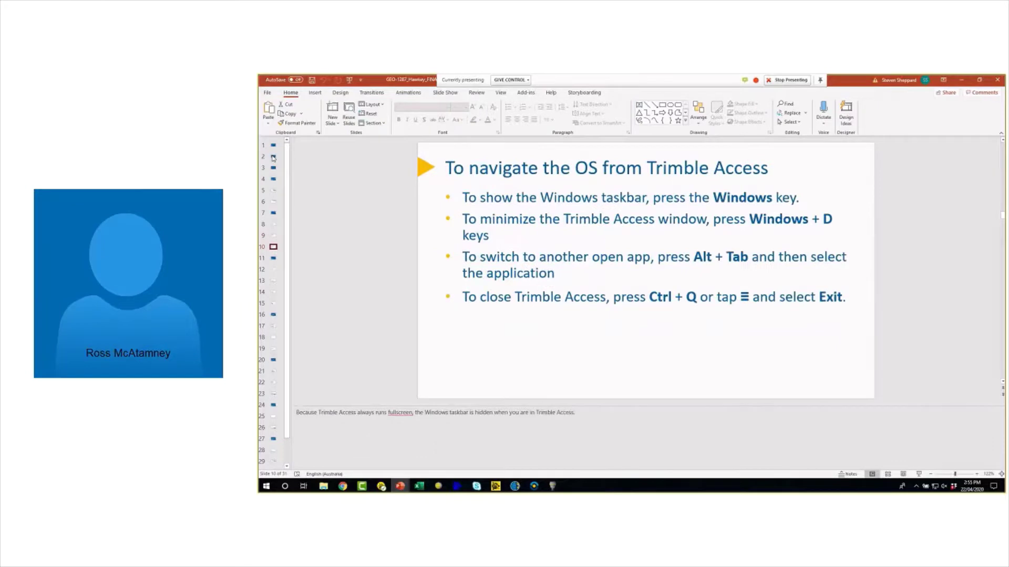
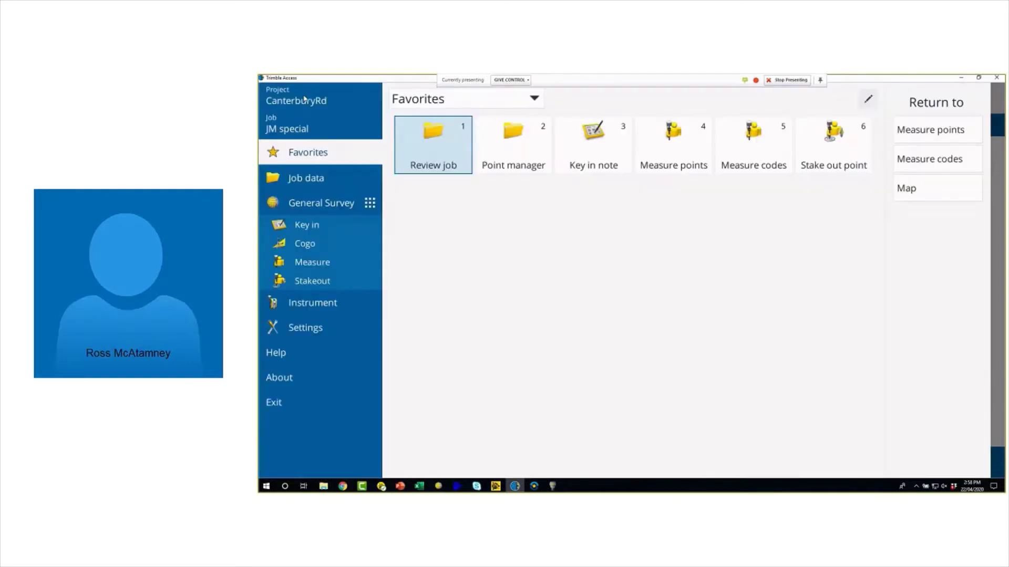
Step: In Trimble Access, open Measure points and set it as both a favorite and the function of key F1
{"action": "left_click", "coordinate": [1000, 106]}
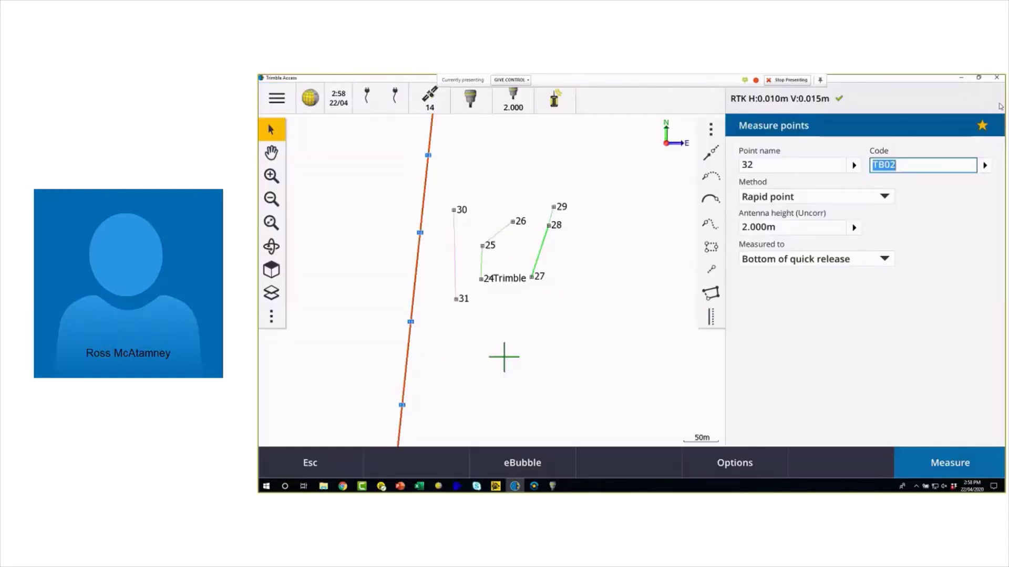
{"action": "left_click", "coordinate": [982, 125]}
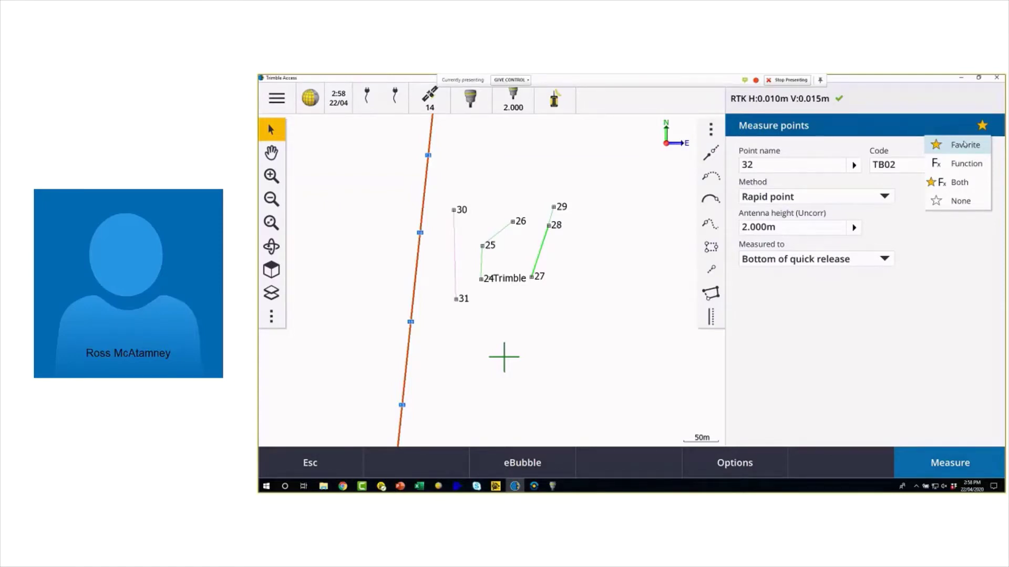
{"action": "left_click", "coordinate": [962, 184]}
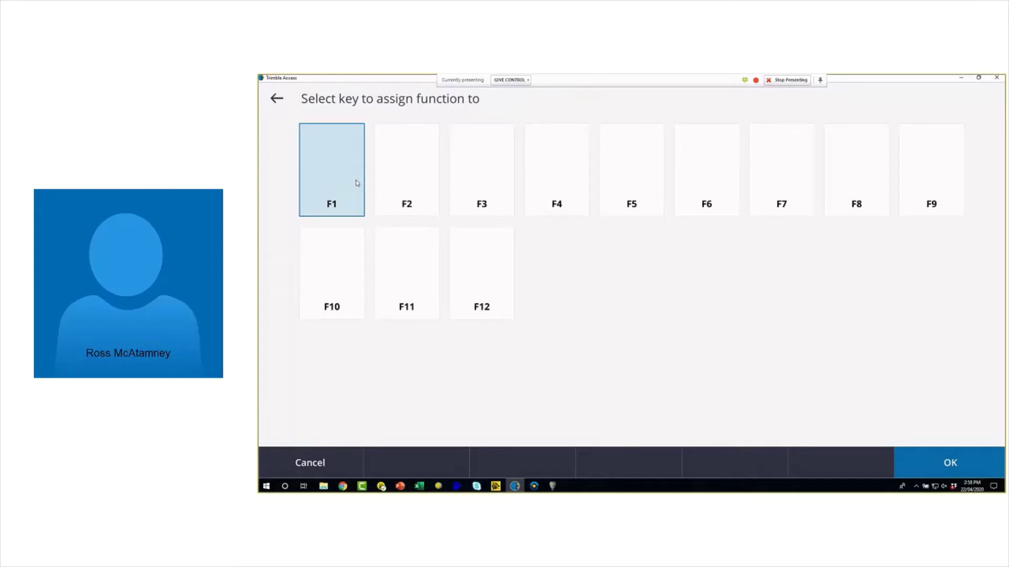
{"action": "left_click", "coordinate": [348, 175]}
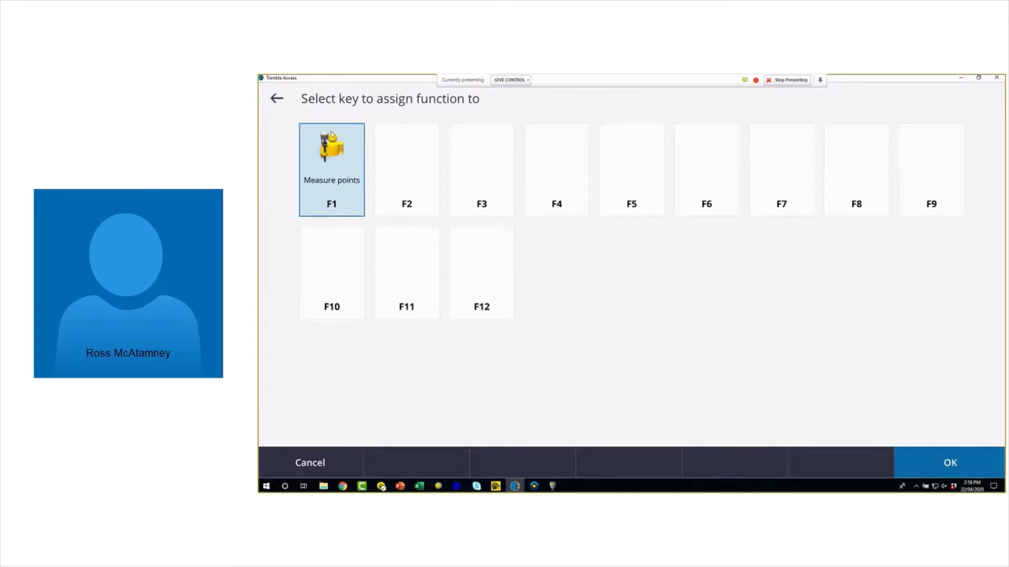
{"action": "left_click", "coordinate": [280, 100]}
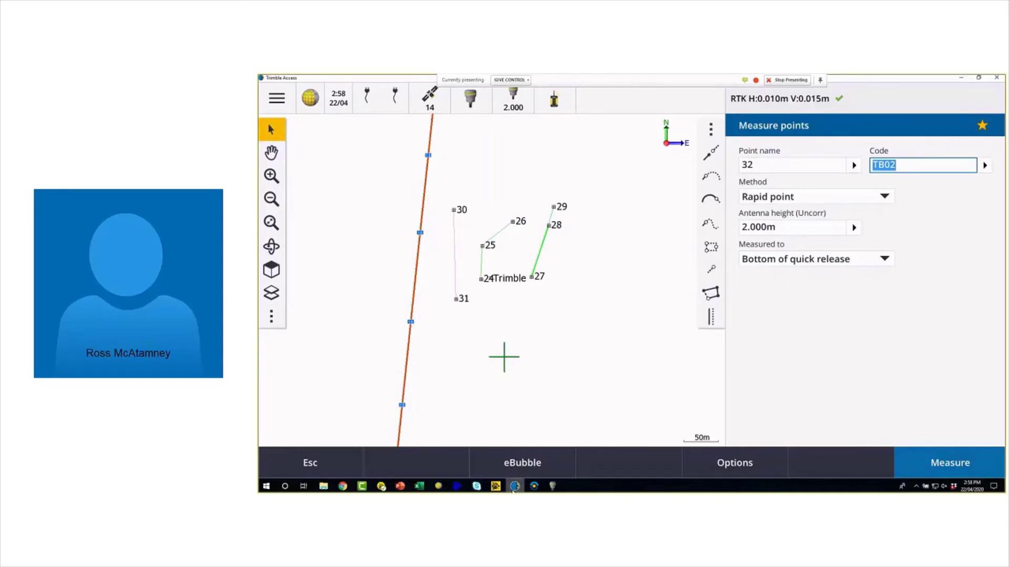
Step: Return to the GEO-1287 presentation in PowerPoint and review the slides on keyboard shortcuts, function keys, Auto-connect and conventional survey tips
{"action": "left_click", "coordinate": [401, 486]}
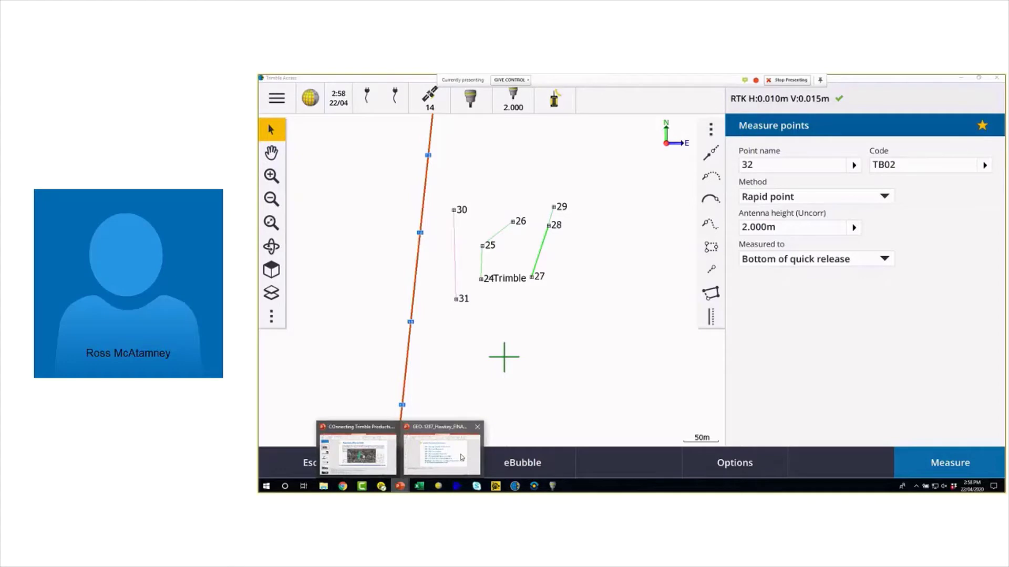
{"action": "left_click", "coordinate": [461, 456]}
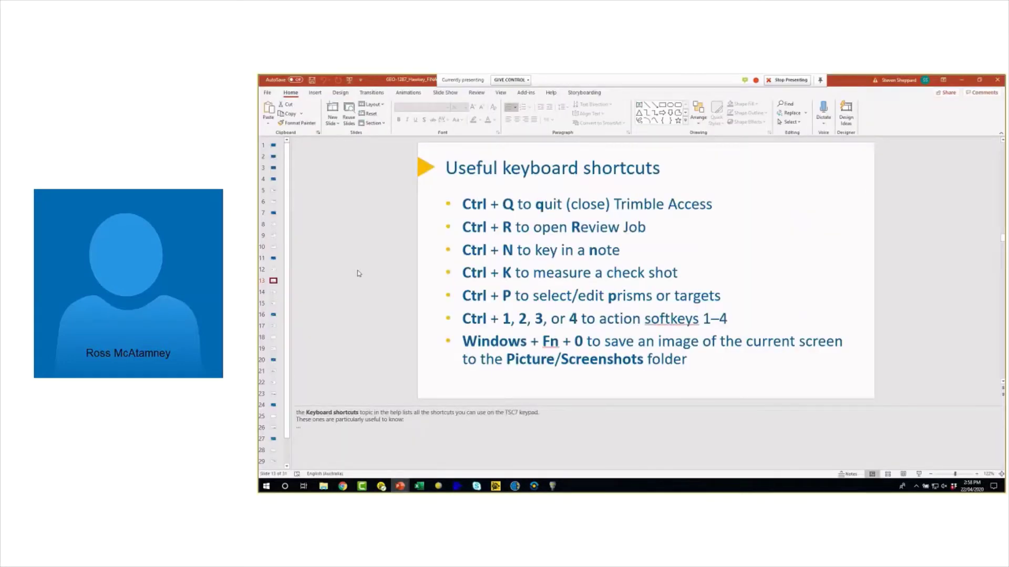
{"action": "key", "text": "Page_Down"}
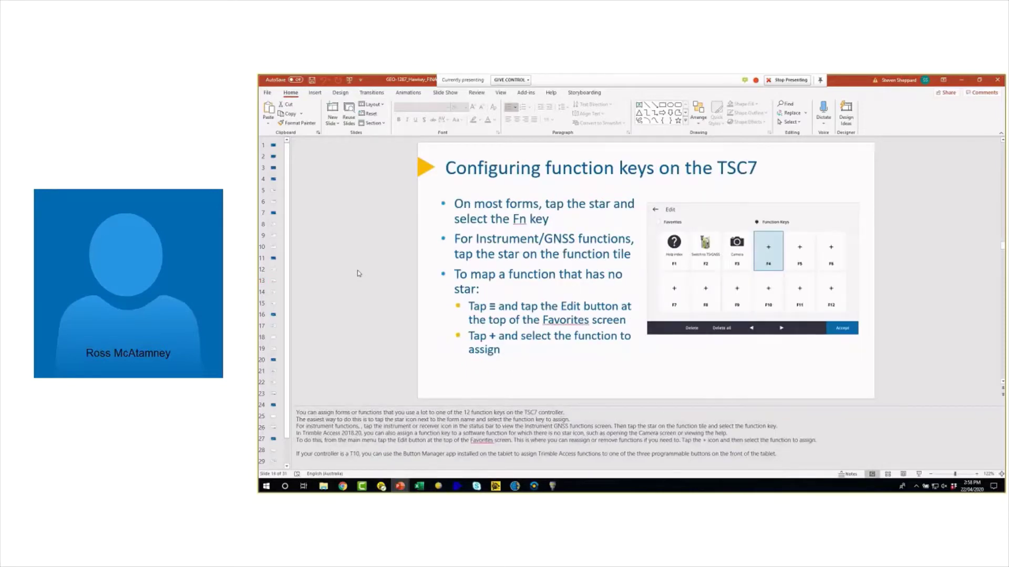
{"action": "key", "text": "Page_Down"}
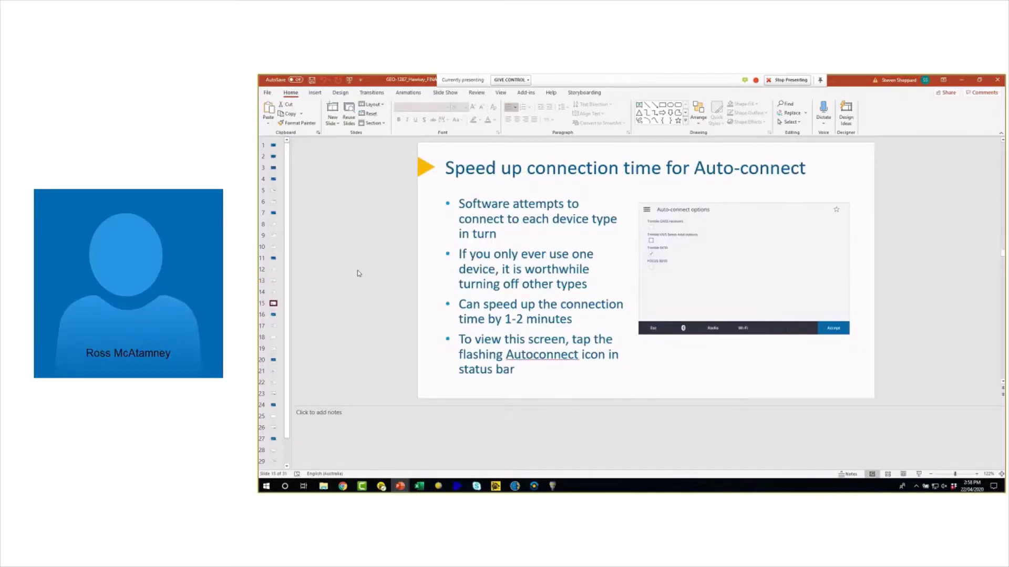
{"action": "key", "text": "Page_Down"}
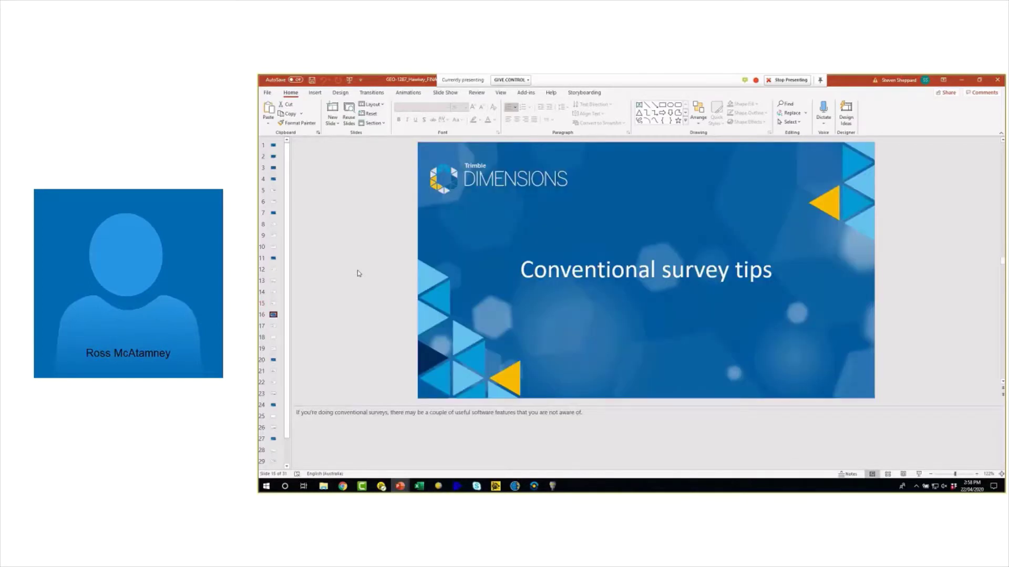
{"action": "key", "text": "Page_Down"}
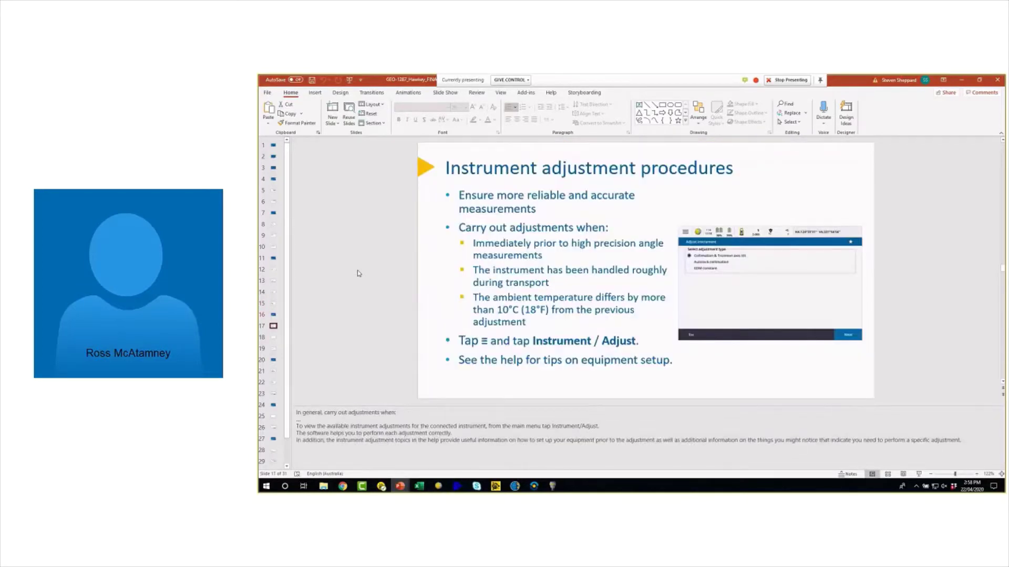
{"action": "key", "text": "Page_Down"}
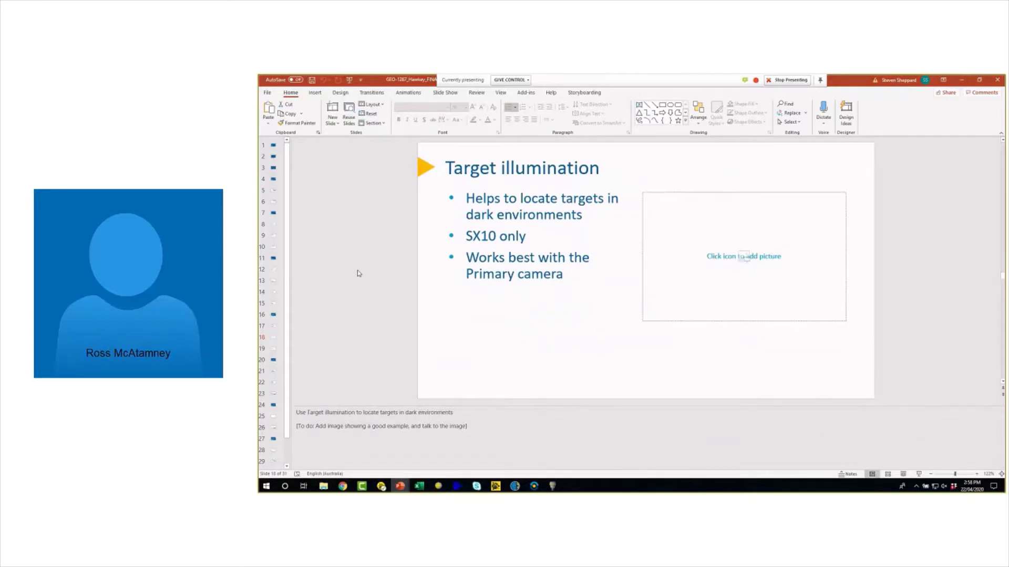
{"action": "key", "text": "Page_Down"}
{"action": "key", "text": "Page_Down"}
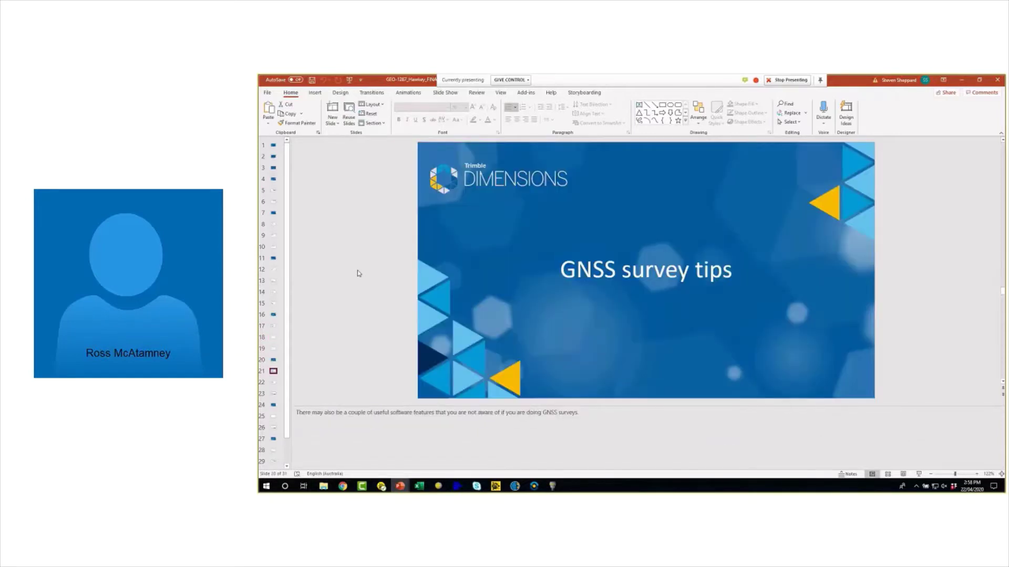
Step: Review the GNSS slides on RTX survey setup, NMEA output and precise elevation road stakeout, up to Providing feedback
{"action": "key", "text": "Page_Down"}
{"action": "key", "text": "Page_Down"}
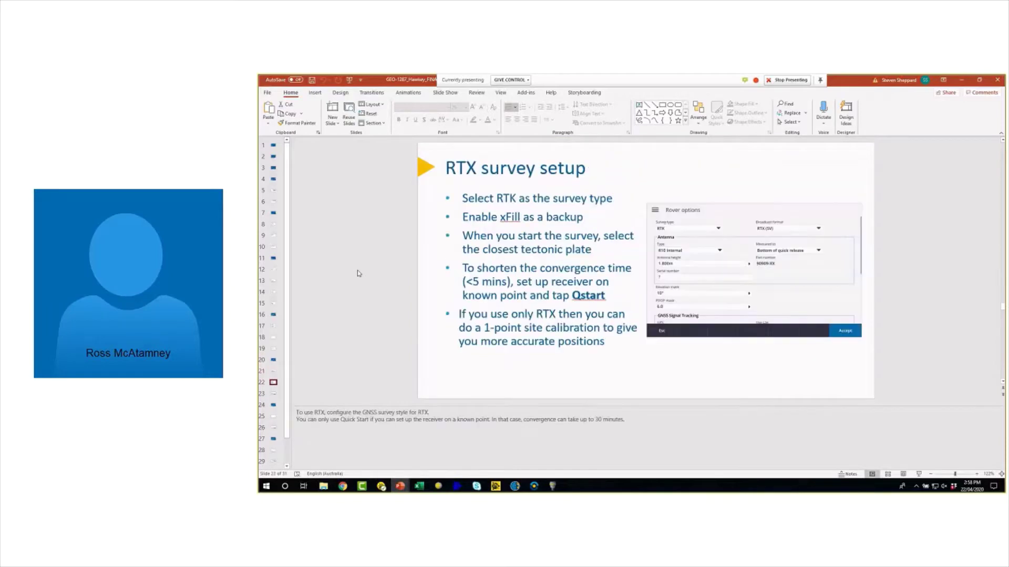
{"action": "key", "text": "Page_Down"}
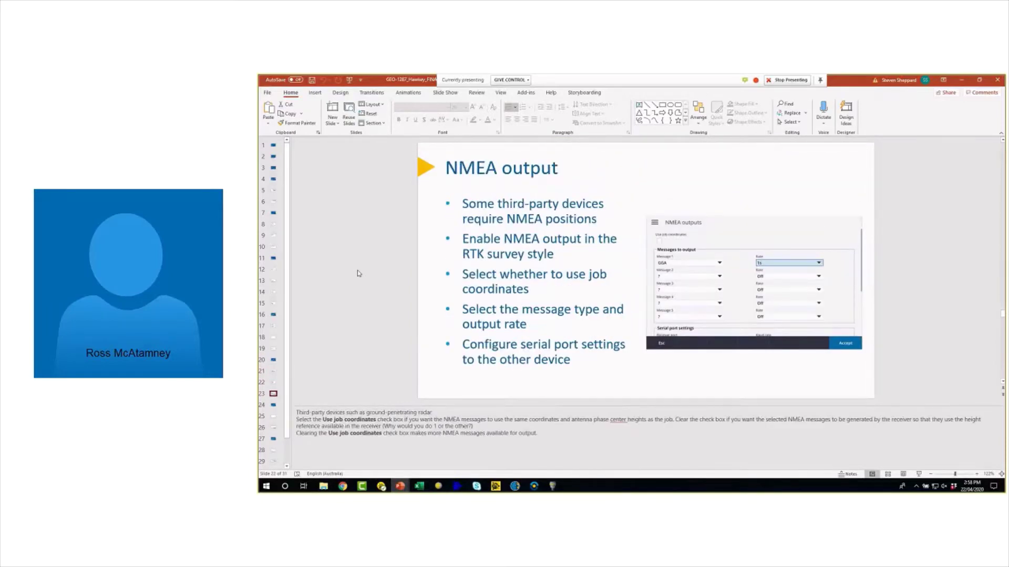
{"action": "key", "text": "Page_Down"}
{"action": "key", "text": "Page_Down"}
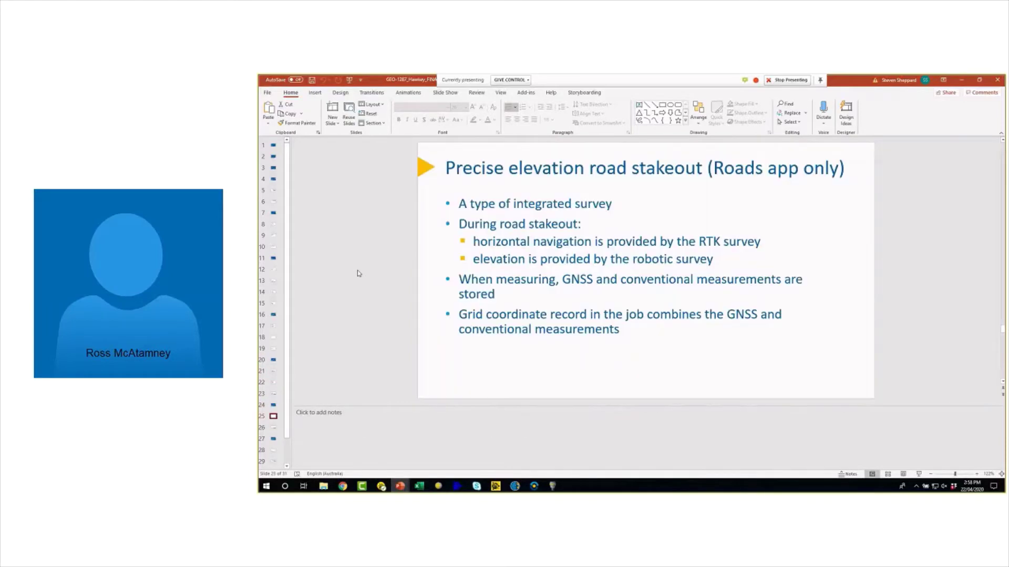
{"action": "key", "text": "Page_Down"}
{"action": "key", "text": "Page_Down"}
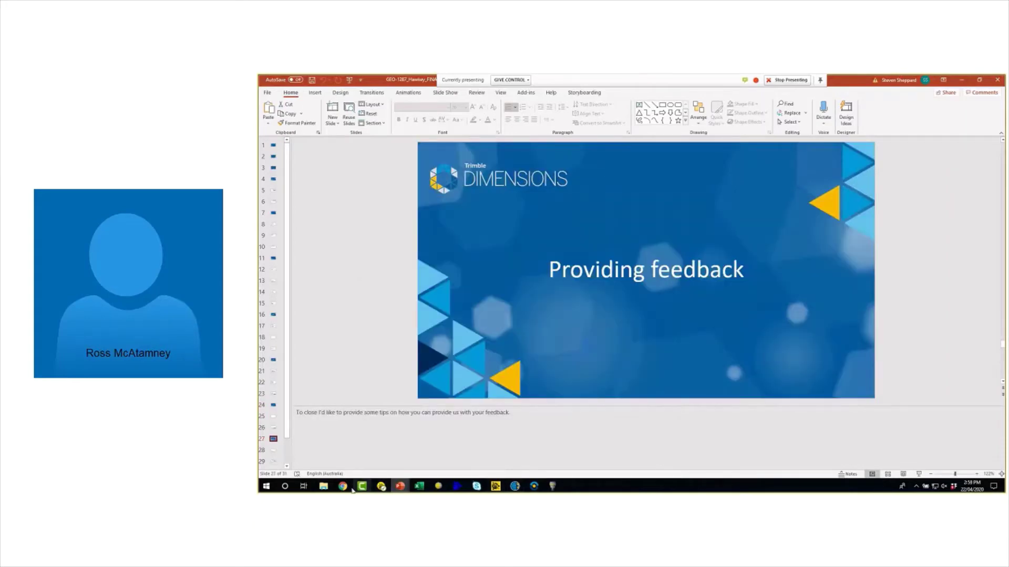
Step: View the Trimble Access help portal in Chrome, minimize it and highlight the Skype meeting chat question about WMS needing an internet connection
{"action": "left_click", "coordinate": [343, 488]}
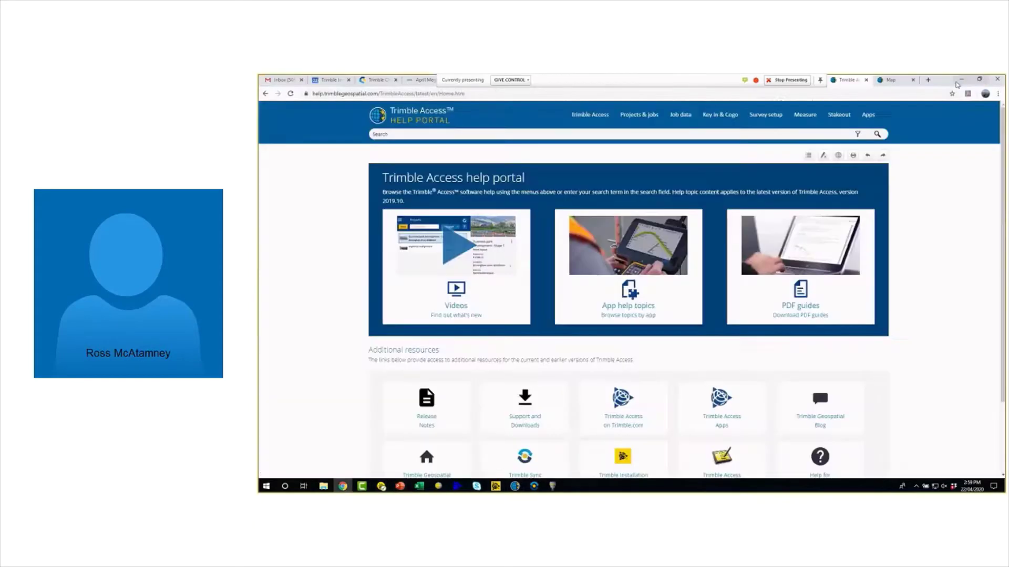
{"action": "left_click", "coordinate": [961, 79]}
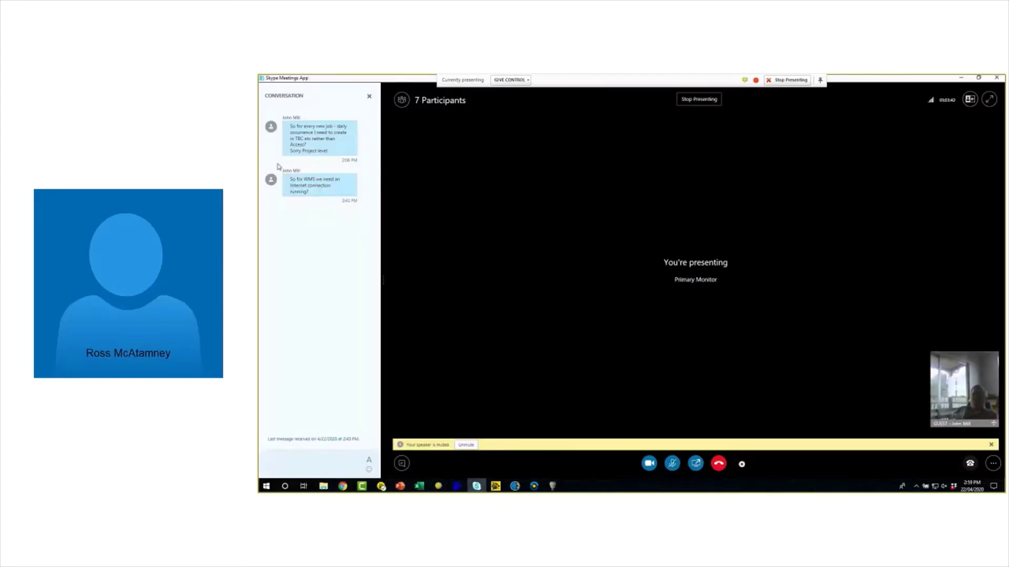
{"action": "left_click_drag", "start_coordinate": [298, 180], "coordinate": [332, 193]}
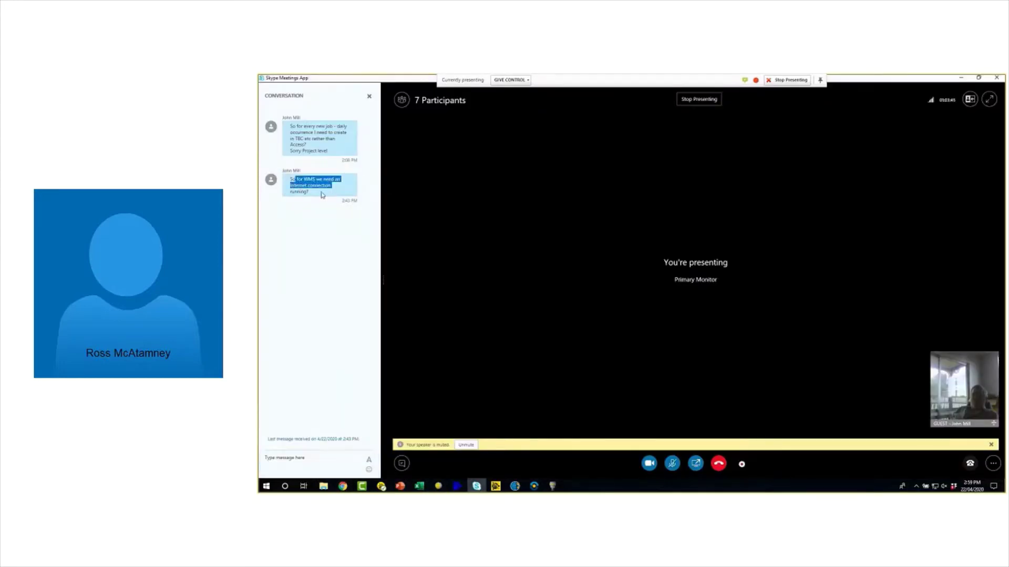
{"action": "left_click", "coordinate": [324, 194]}
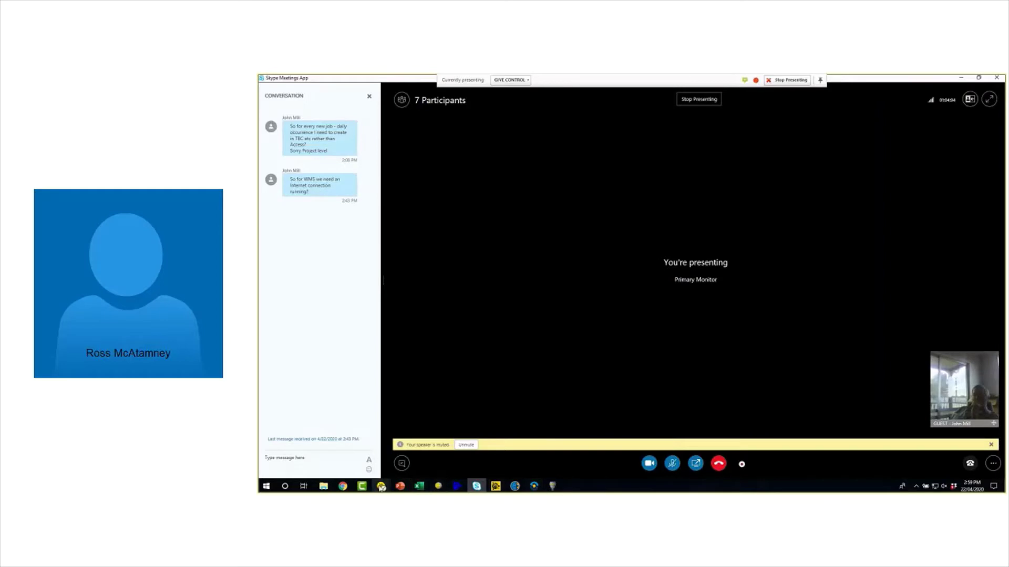
Step: Switch to the Leopold project in Trimble Business Center, close Trimble Sync and show the View Filter Manager
{"action": "mouse_move", "coordinate": [381, 486]}
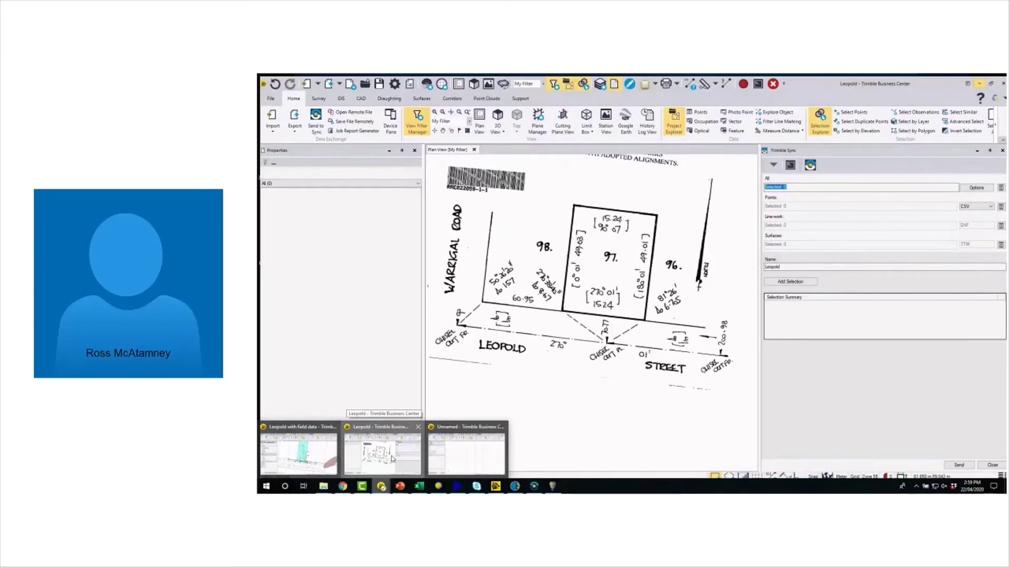
{"action": "left_click", "coordinate": [391, 459]}
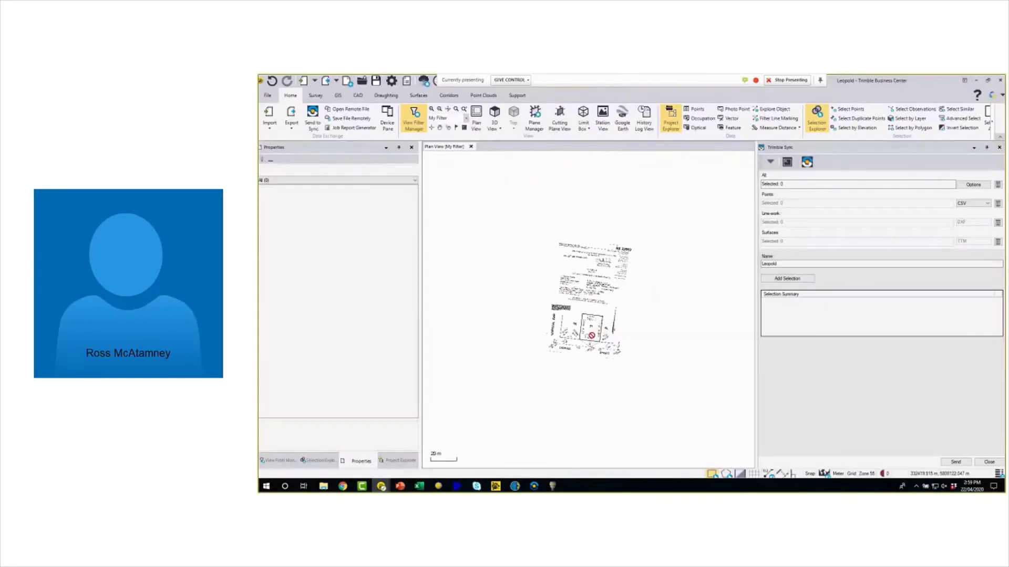
{"action": "left_click", "coordinate": [997, 148]}
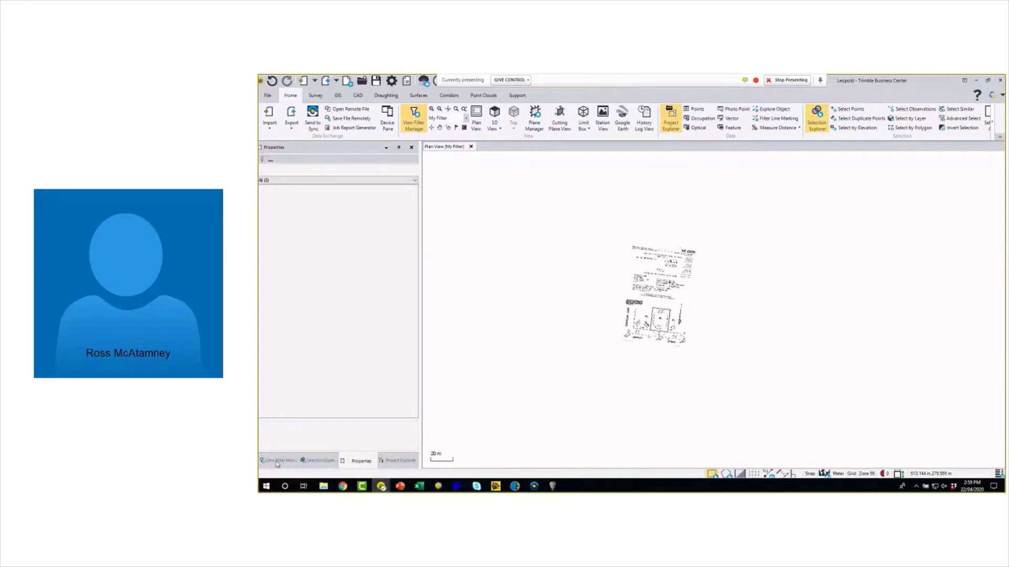
{"action": "left_click", "coordinate": [278, 462]}
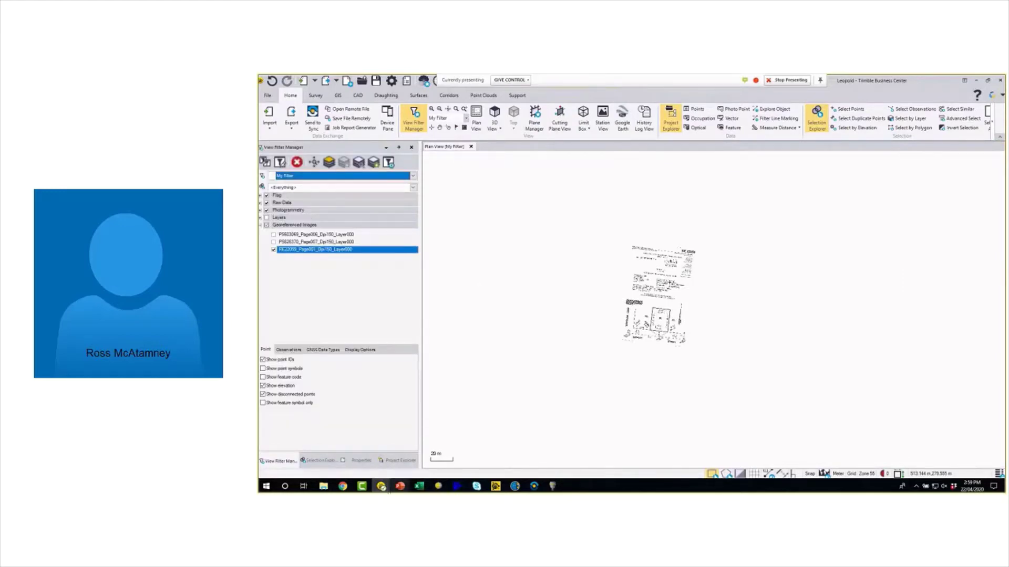
Step: Look at the Leopold with field data project, return to the Leopold project and examine all its georeferenced plan images in the plan view
{"action": "left_click", "coordinate": [382, 487]}
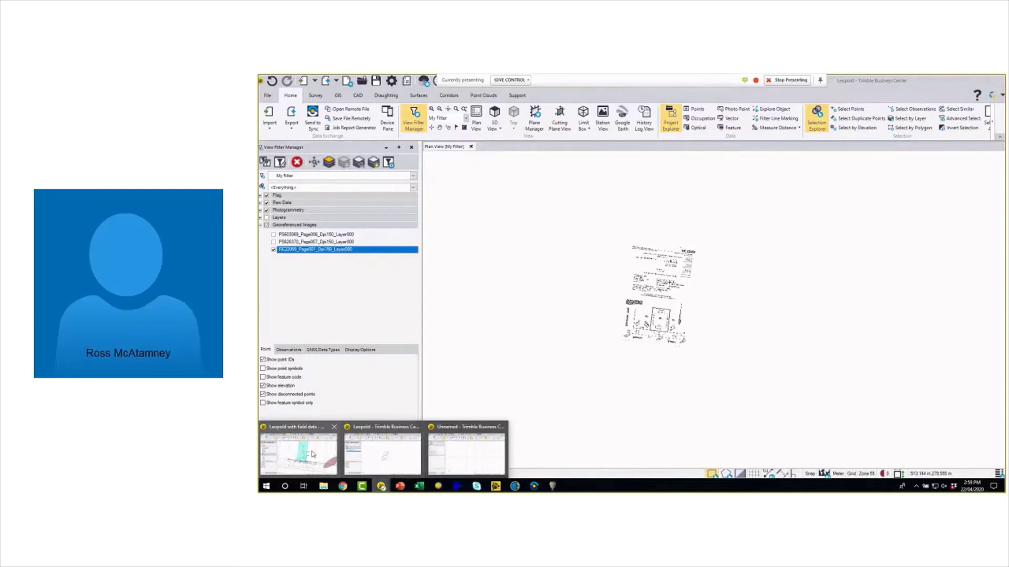
{"action": "left_click", "coordinate": [312, 455]}
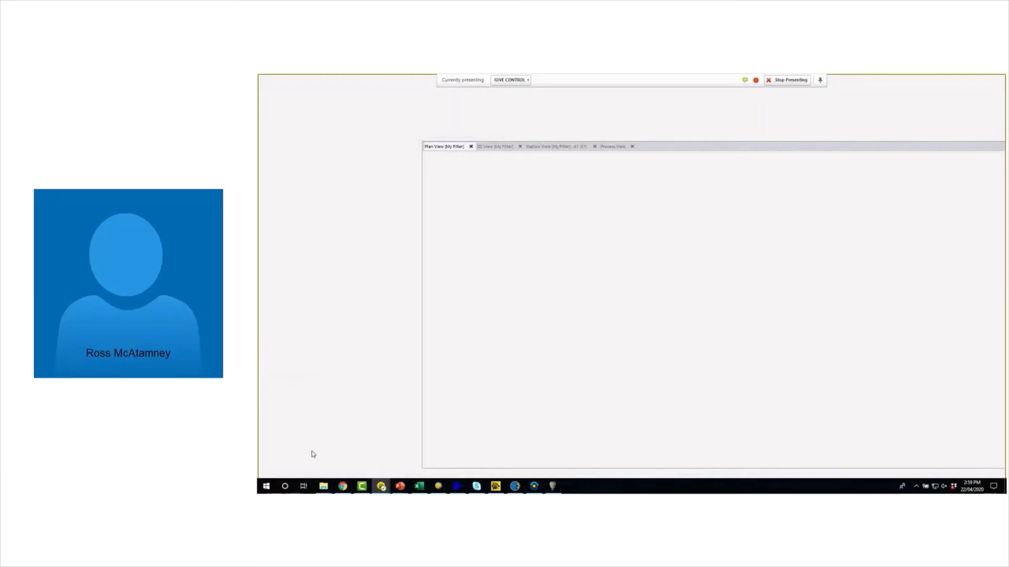
{"action": "mouse_move", "coordinate": [381, 472]}
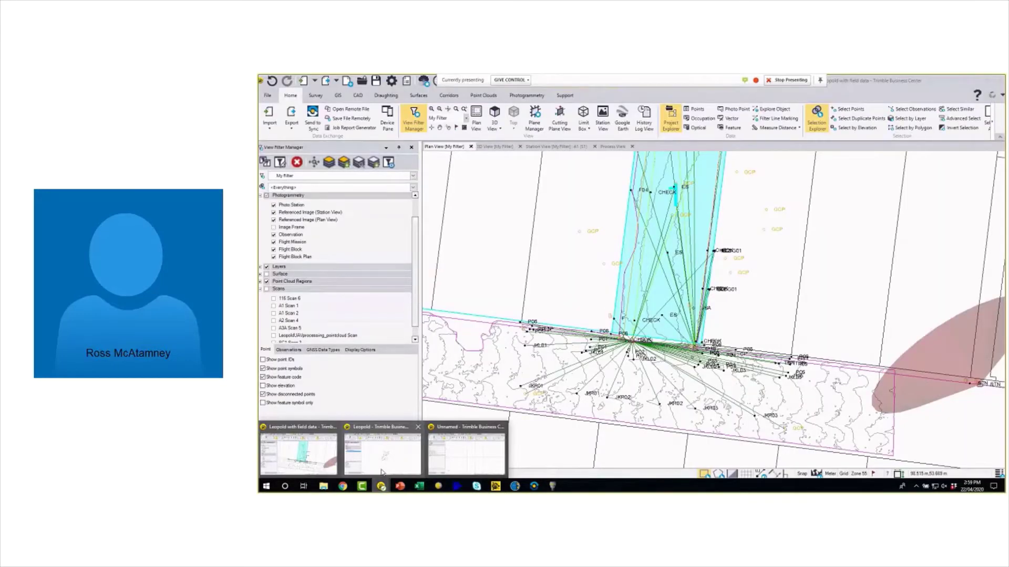
{"action": "left_click", "coordinate": [382, 462]}
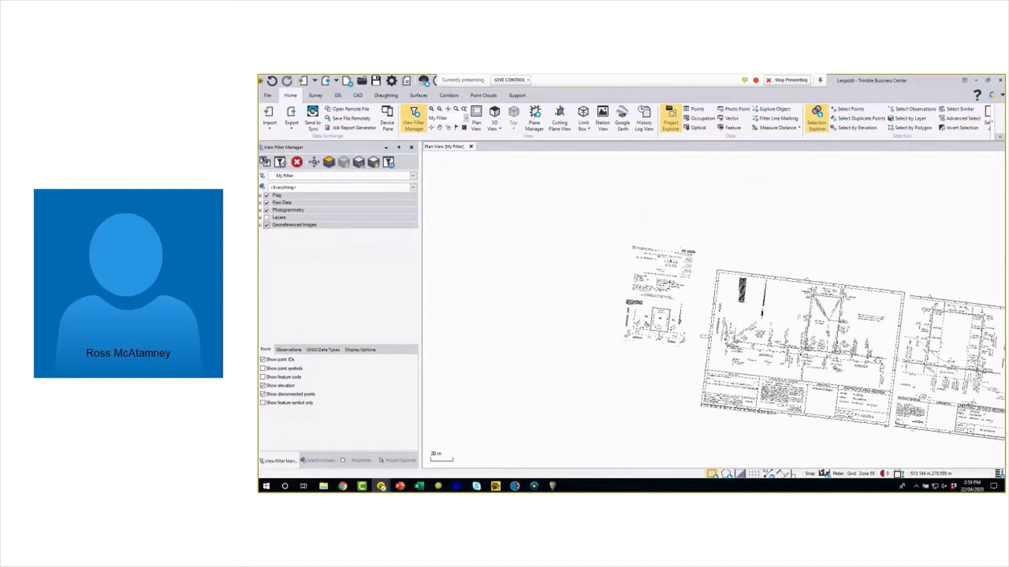
{"action": "scroll", "coordinate": [805, 295], "scroll_direction": "up", "scroll_amount": 2}
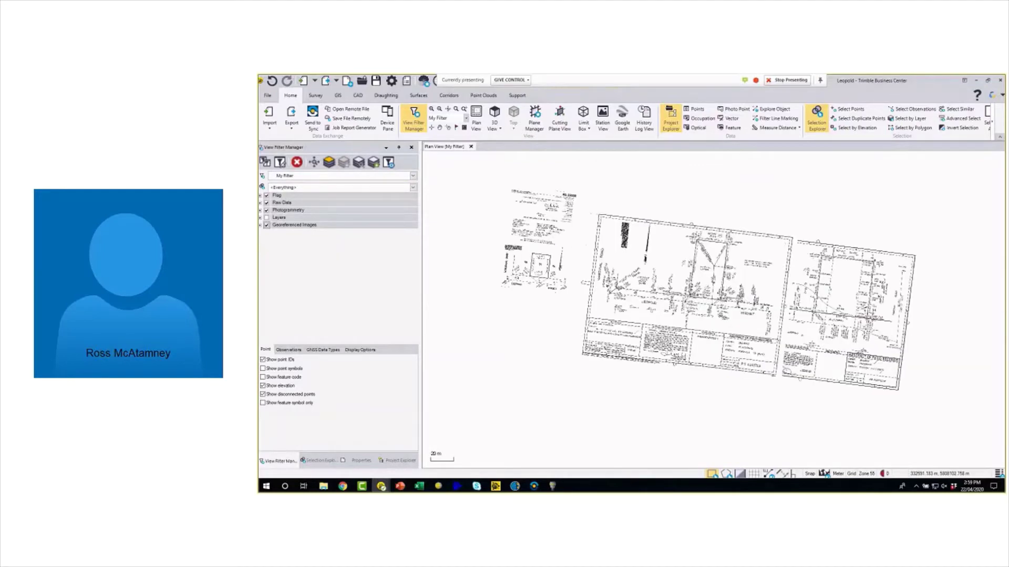
{"action": "scroll", "coordinate": [741, 297], "scroll_direction": "up", "scroll_amount": 1}
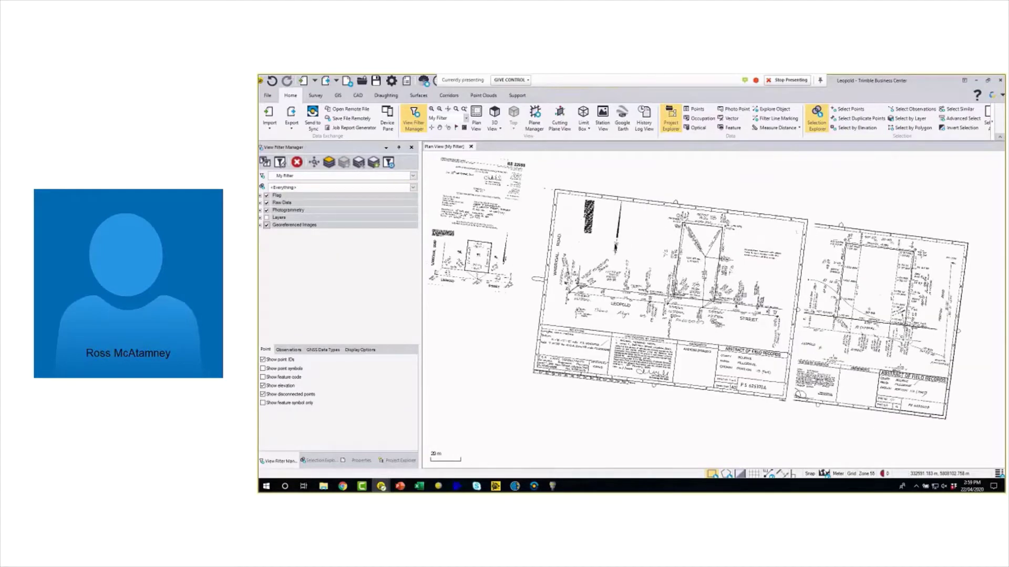
{"action": "scroll", "coordinate": [888, 376], "scroll_direction": "up", "scroll_amount": 1}
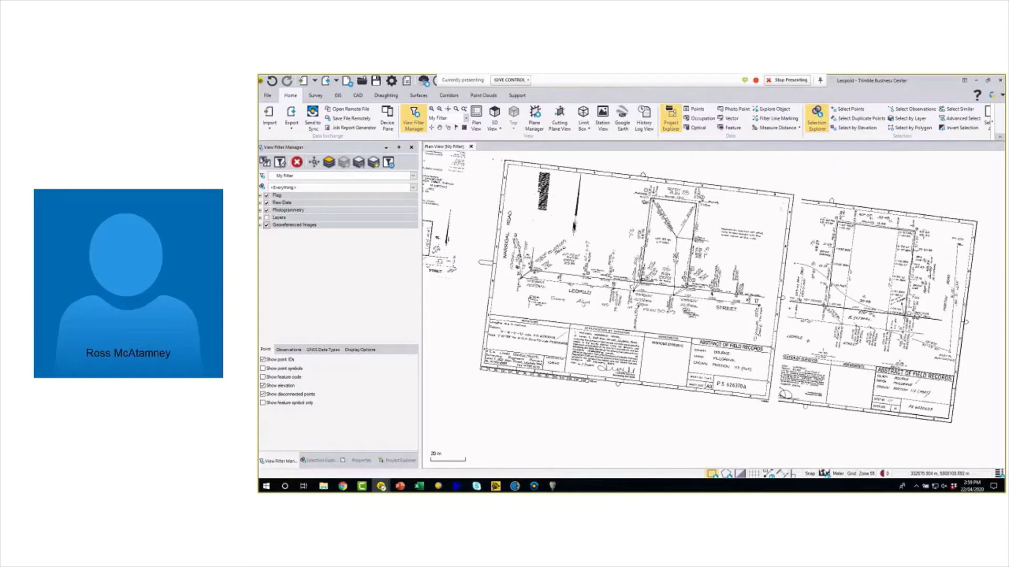
{"action": "scroll", "coordinate": [740, 315], "scroll_direction": "up", "scroll_amount": 1}
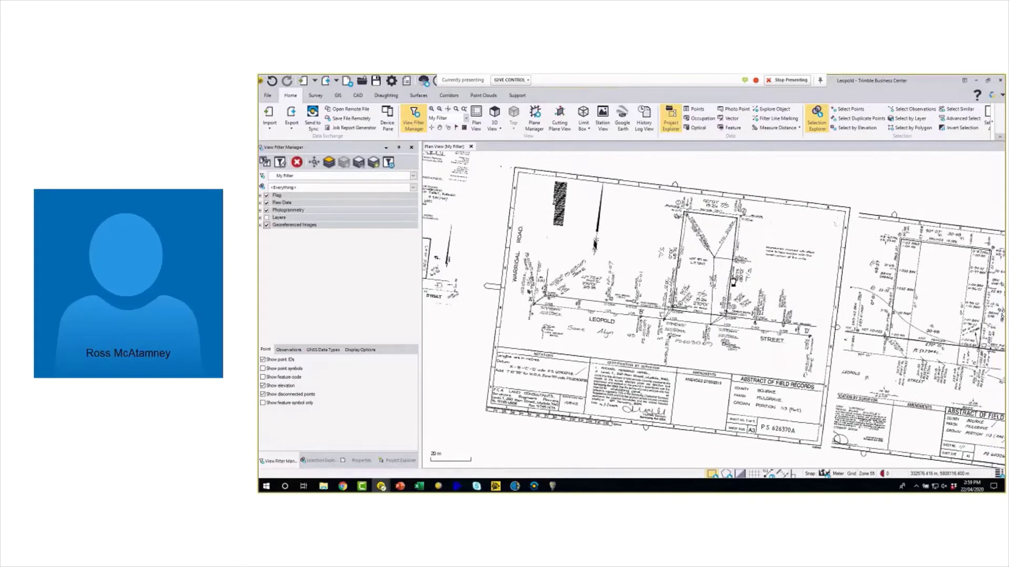
Step: Hide the georeferenced images and display the aerial background map around the Leopold site
{"action": "left_click_drag", "start_coordinate": [734, 282], "coordinate": [613, 287]}
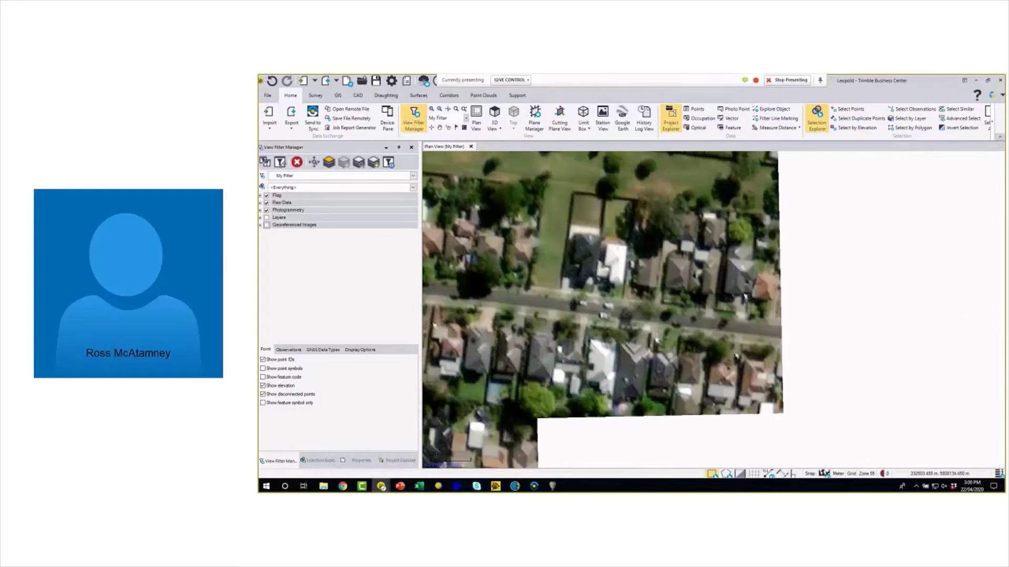
{"action": "left_click_drag", "start_coordinate": [644, 257], "coordinate": [750, 308]}
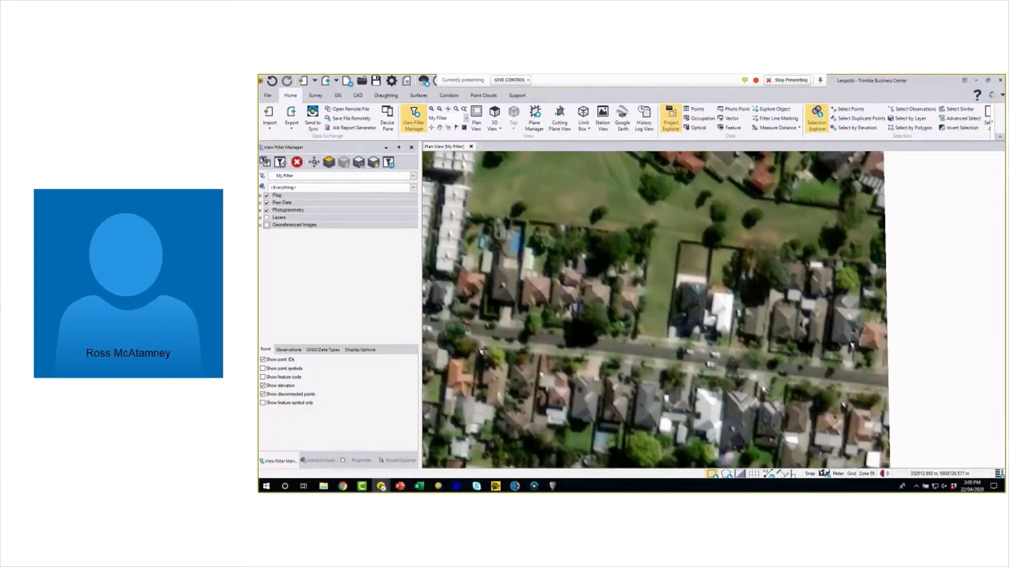
{"action": "scroll", "coordinate": [691, 294], "scroll_direction": "up", "scroll_amount": 2}
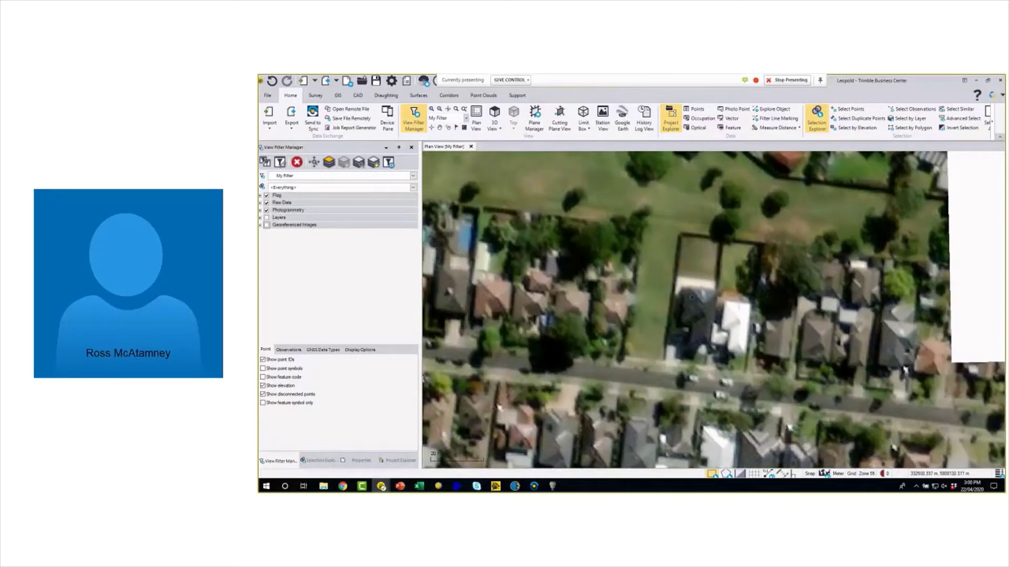
Step: Set the Leopold project's background map type to Trimble Mapview and bring the streets around Leopold St into view
{"action": "left_click", "coordinate": [399, 462]}
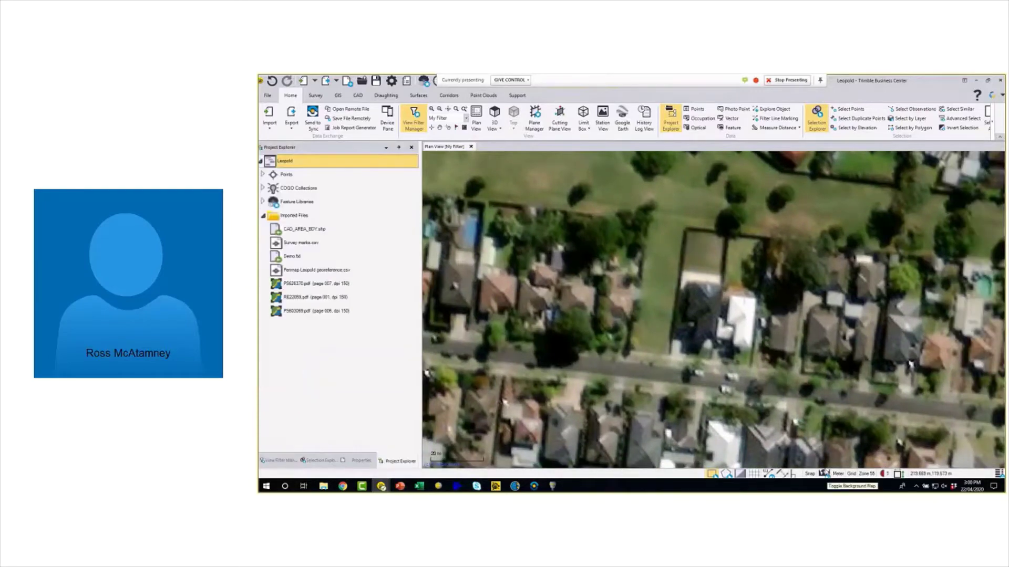
{"action": "right_click", "coordinate": [290, 165]}
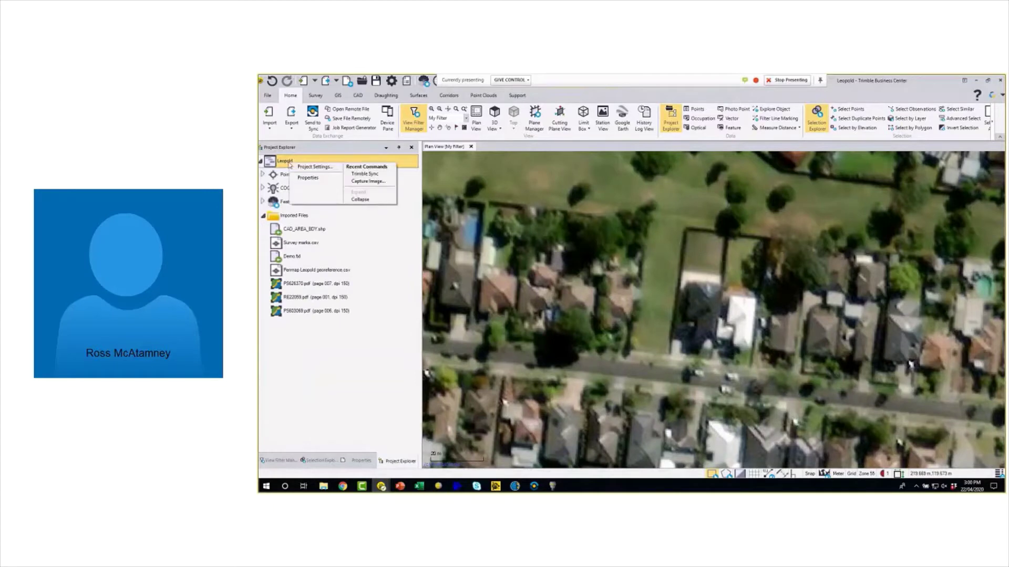
{"action": "left_click", "coordinate": [310, 179]}
{"action": "left_click", "coordinate": [386, 285]}
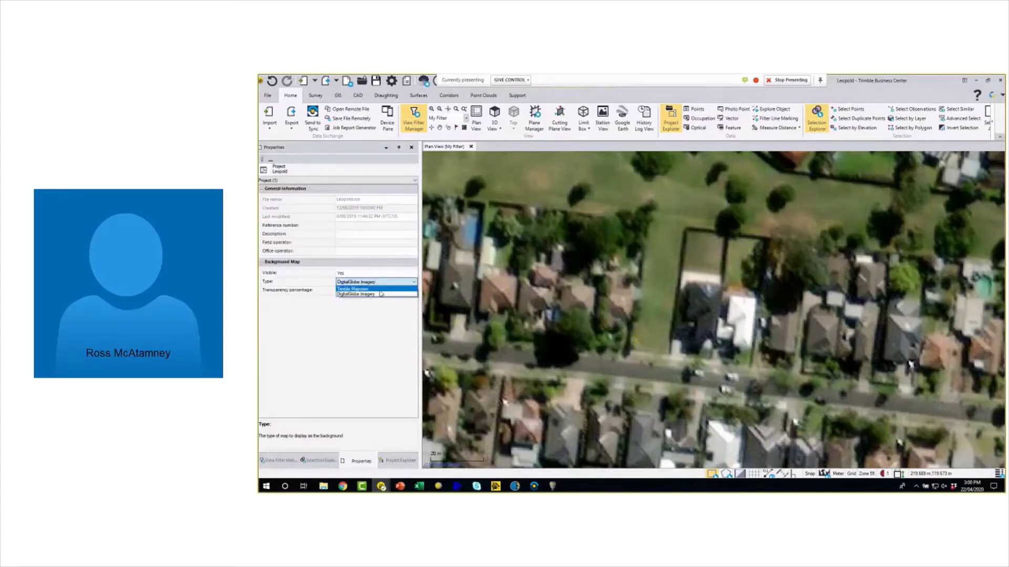
{"action": "left_click", "coordinate": [368, 295]}
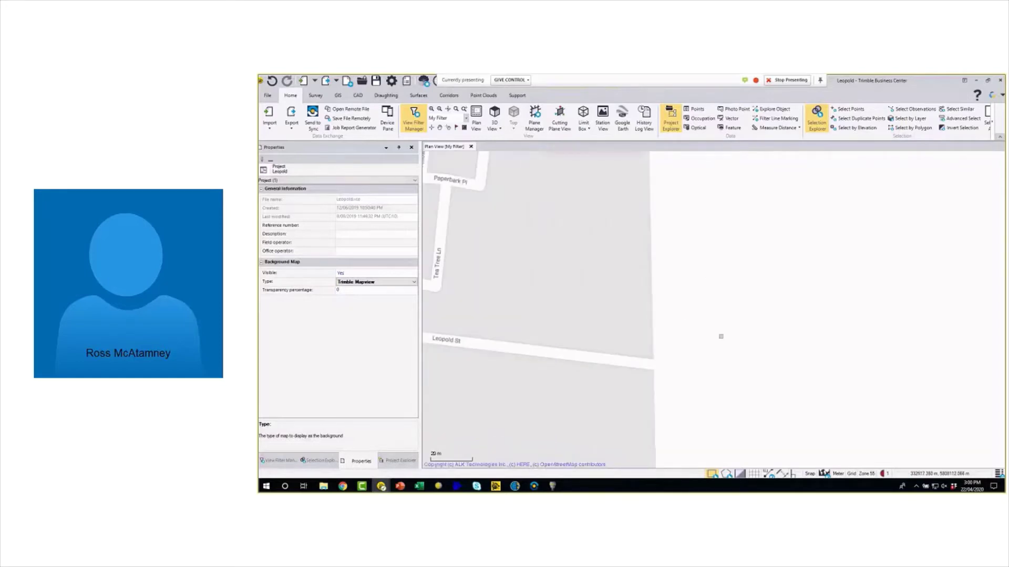
{"action": "left_click_drag", "start_coordinate": [507, 287], "coordinate": [627, 288]}
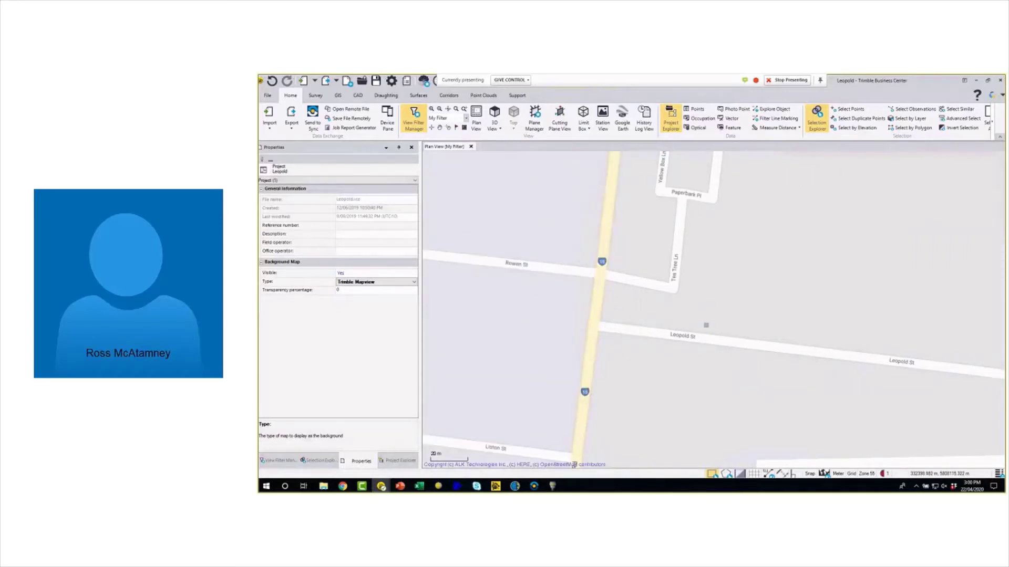
Step: Capture the plan view as a Very High Resolution (300 DPI) TIF image named Map for TA
{"action": "left_click", "coordinate": [316, 95]}
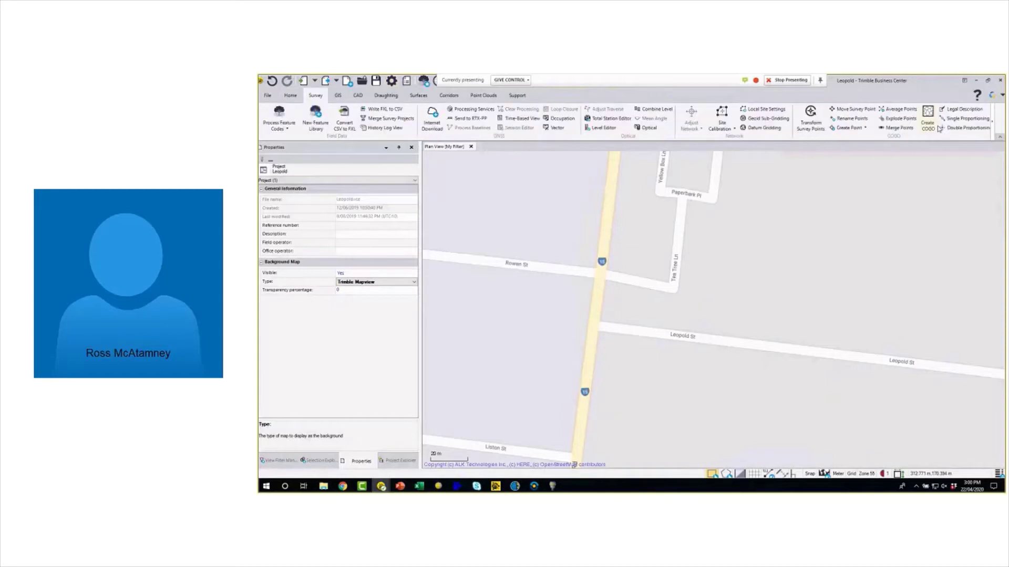
{"action": "left_click", "coordinate": [358, 97]}
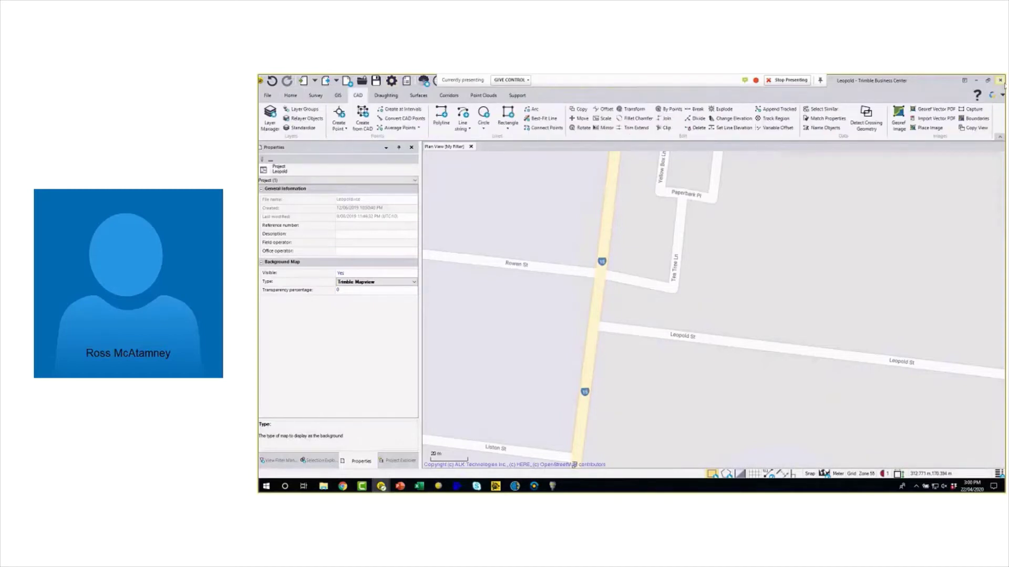
{"action": "left_click", "coordinate": [976, 110]}
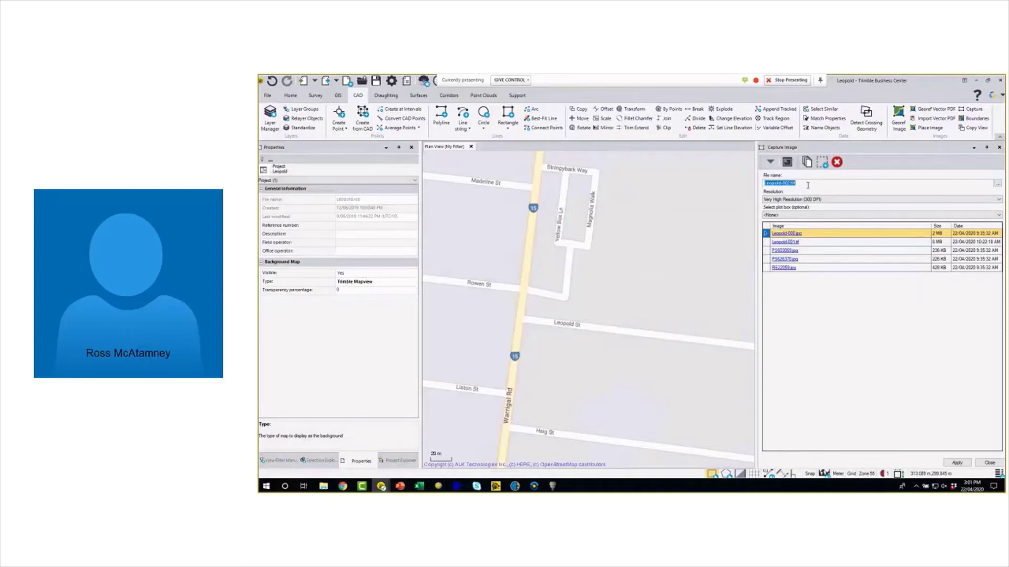
{"action": "type", "text": "WMS"}
{"action": "key", "text": "BackSpace"}
{"action": "key", "text": "BackSpace"}
{"action": "key", "text": "BackSpace"}
{"action": "type", "text": "Map for TA"}
{"action": "left_click", "coordinate": [953, 463]}
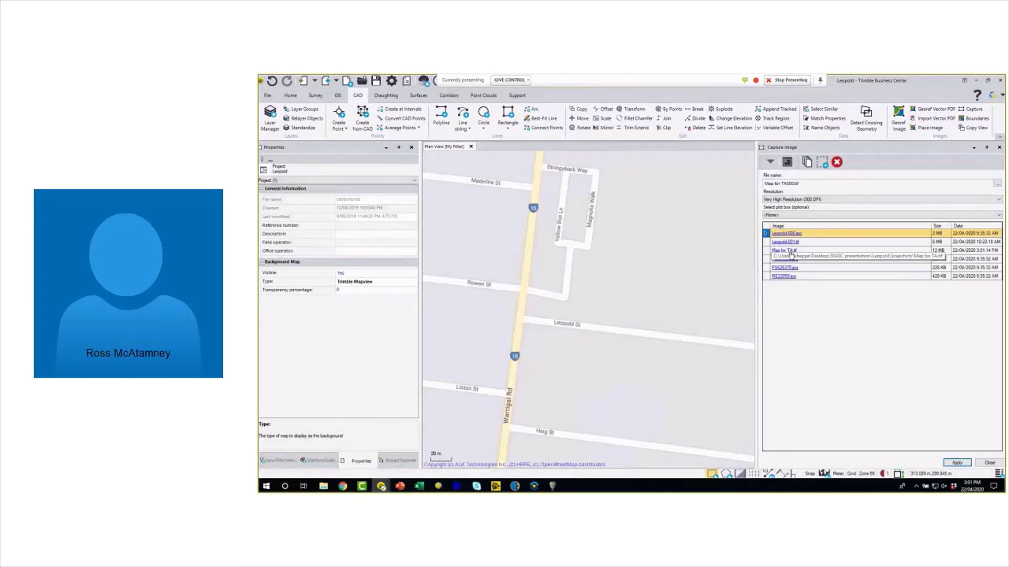
Step: View the captured Map for TA image, close it and open the Leopold Snapshots folder inside SEASC presentation in File Explorer
{"action": "left_click", "coordinate": [792, 252]}
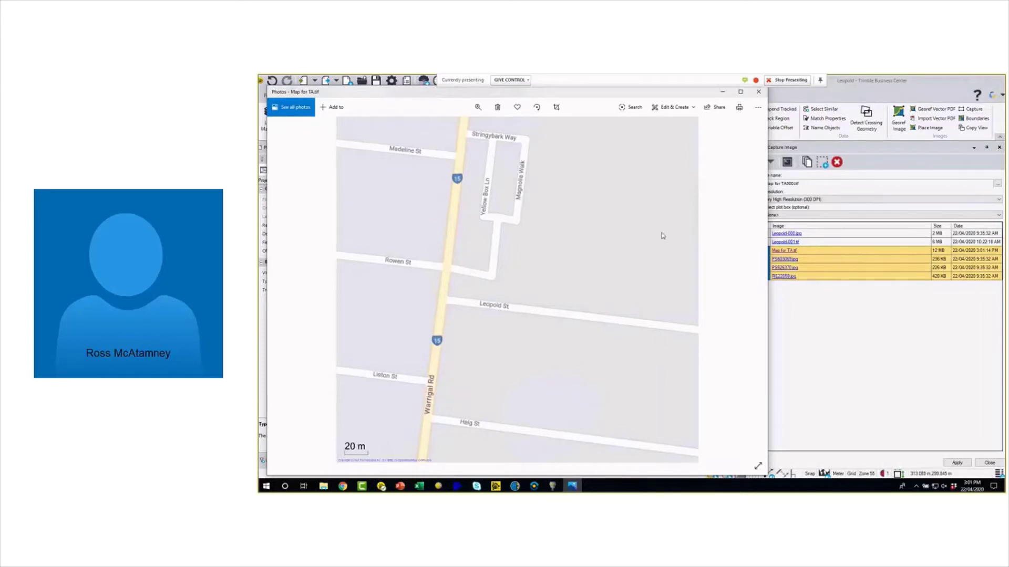
{"action": "left_click", "coordinate": [758, 92]}
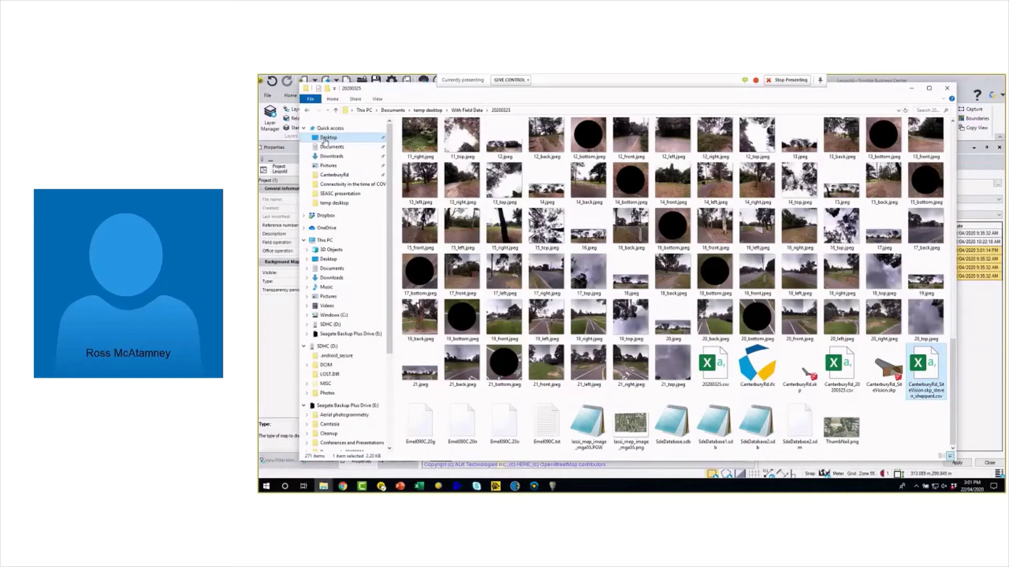
{"action": "left_click", "coordinate": [327, 138]}
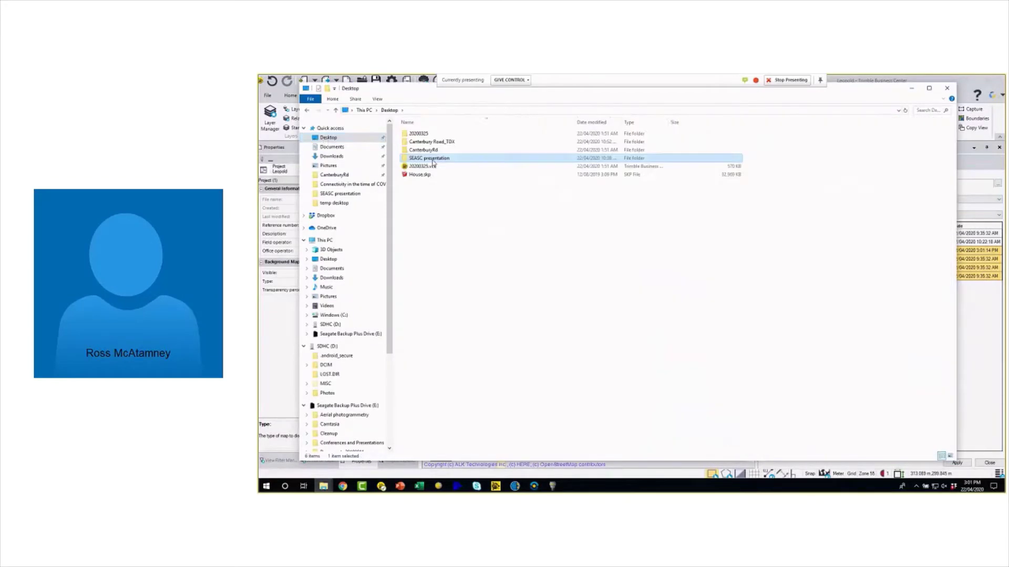
{"action": "double_click", "coordinate": [432, 159]}
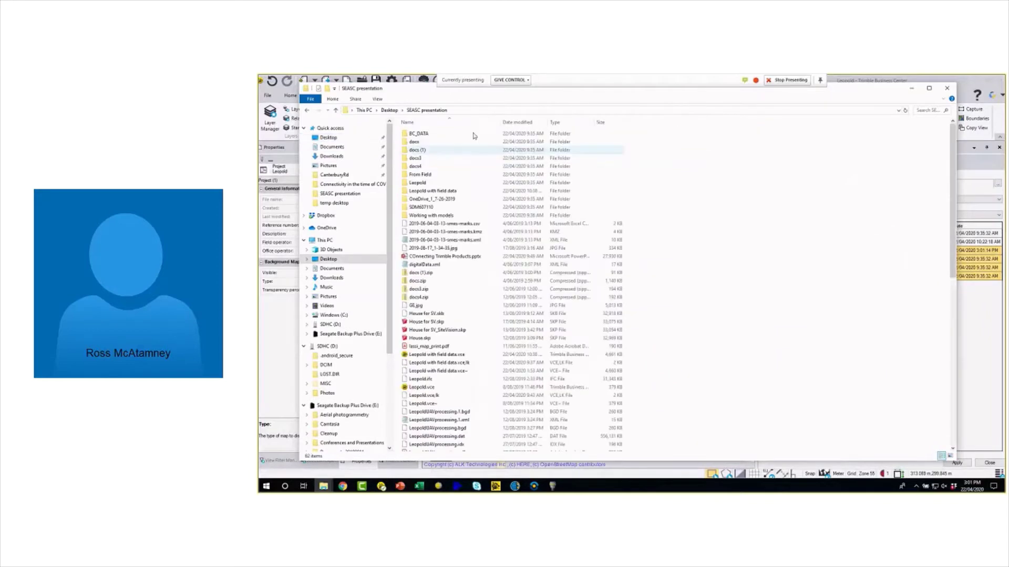
{"action": "left_click", "coordinate": [430, 184]}
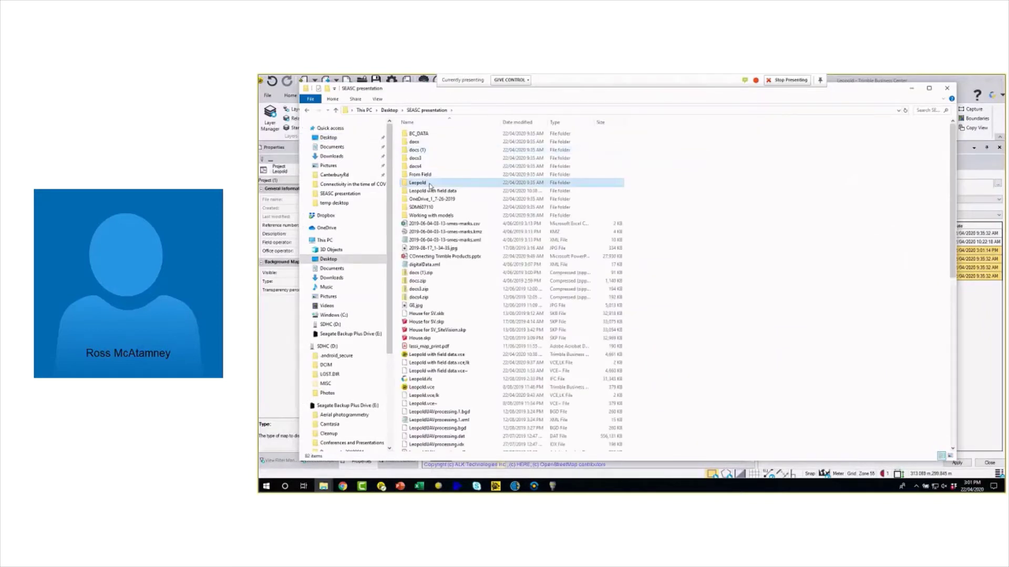
{"action": "double_click", "coordinate": [429, 184]}
{"action": "double_click", "coordinate": [468, 150]}
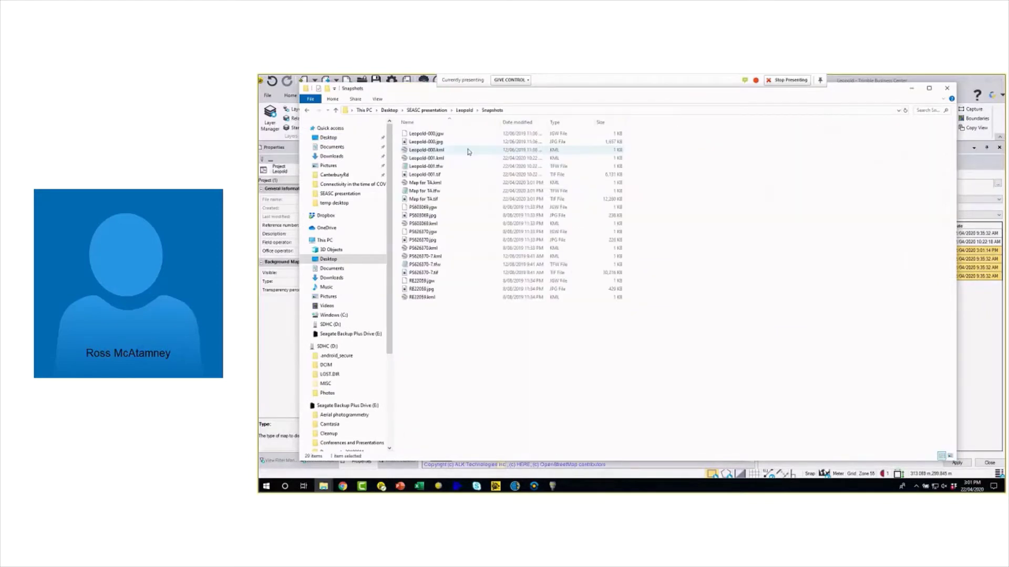
Step: Highlight the Map for TA .tfw and .tif files together, then minimize File Explorer
{"action": "left_click", "coordinate": [452, 192]}
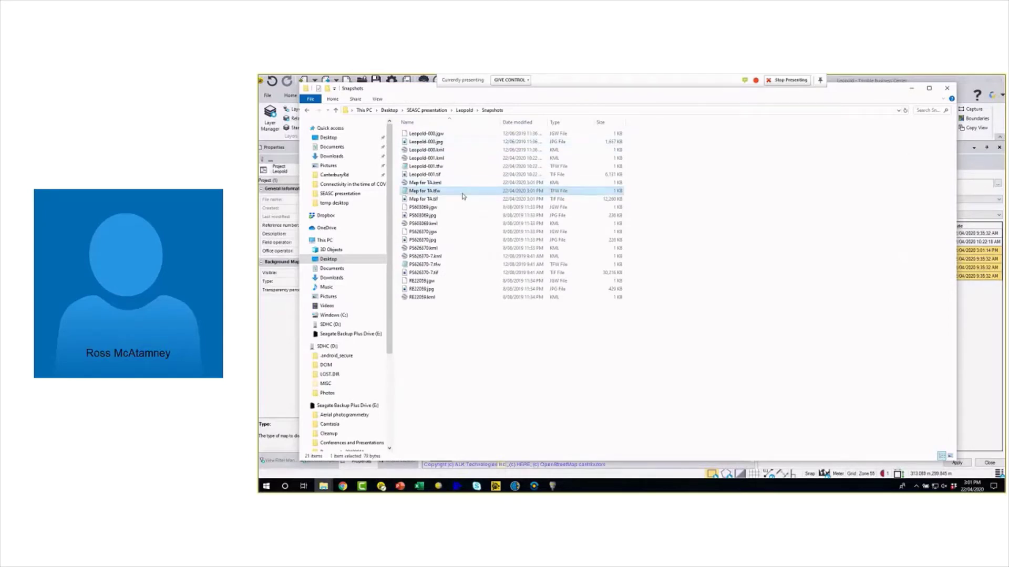
{"action": "left_click", "coordinate": [444, 199]}
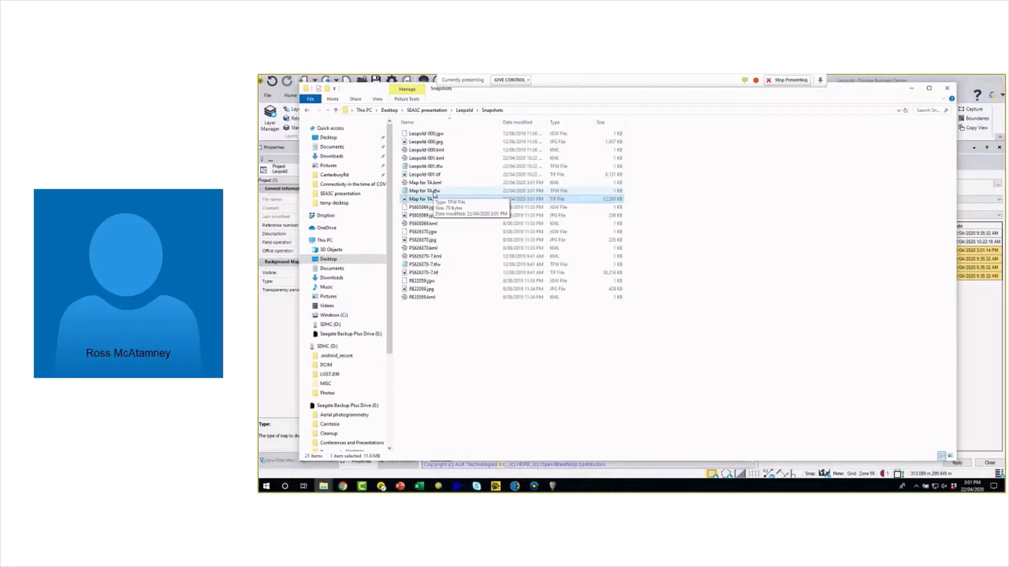
{"action": "left_click", "coordinate": [434, 191], "text": "ctrl"}
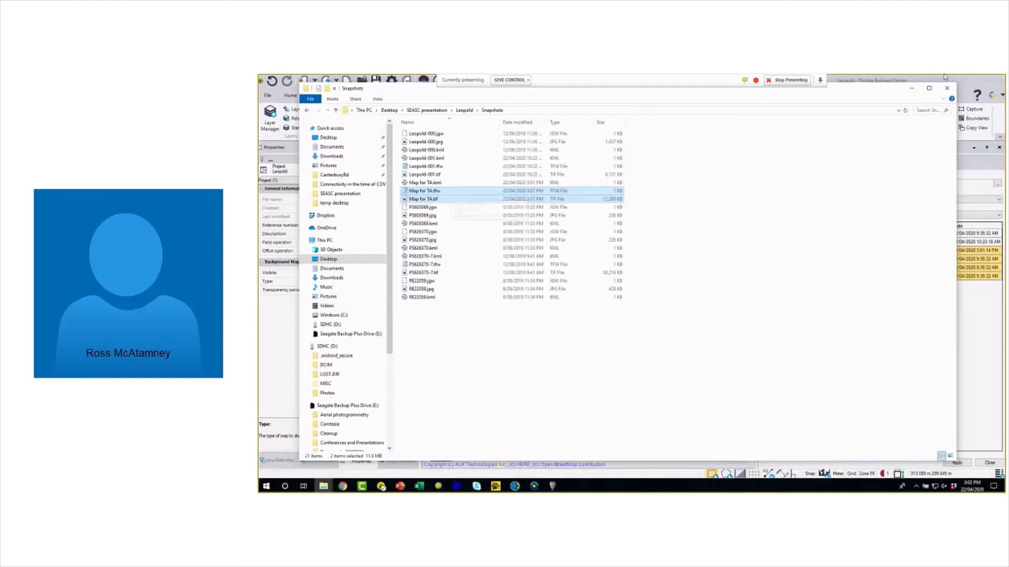
{"action": "left_click", "coordinate": [914, 89]}
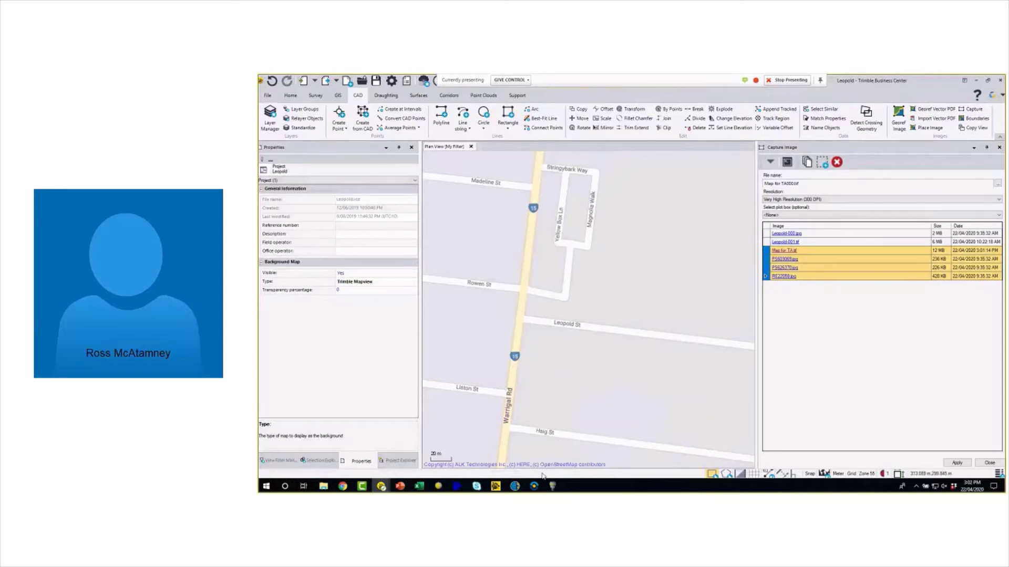
Step: Check the meeting chat in the Skype Meetings App for new questions and switch to Trimble Access
{"action": "left_click", "coordinate": [476, 487]}
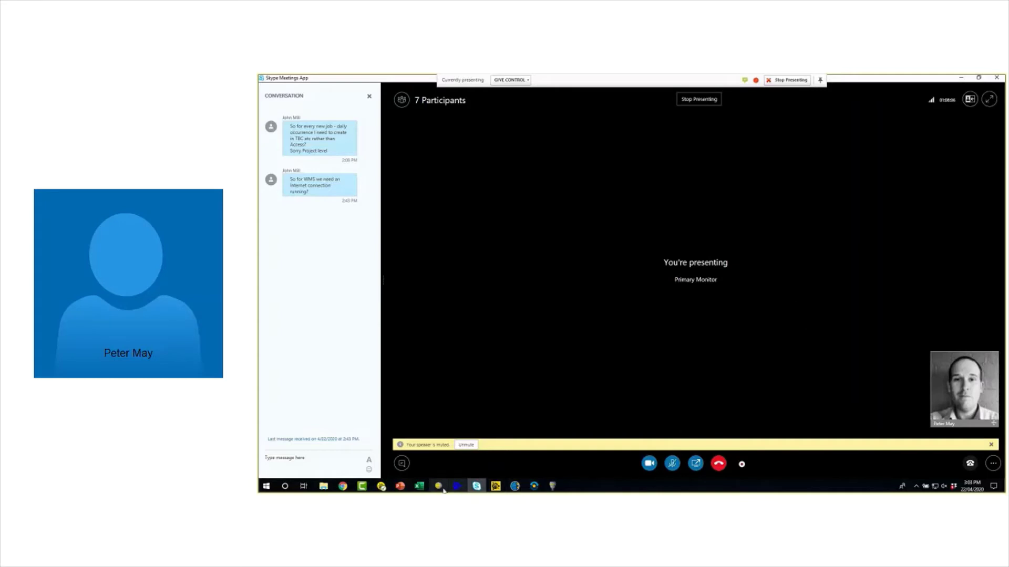
{"action": "mouse_move", "coordinate": [382, 488]}
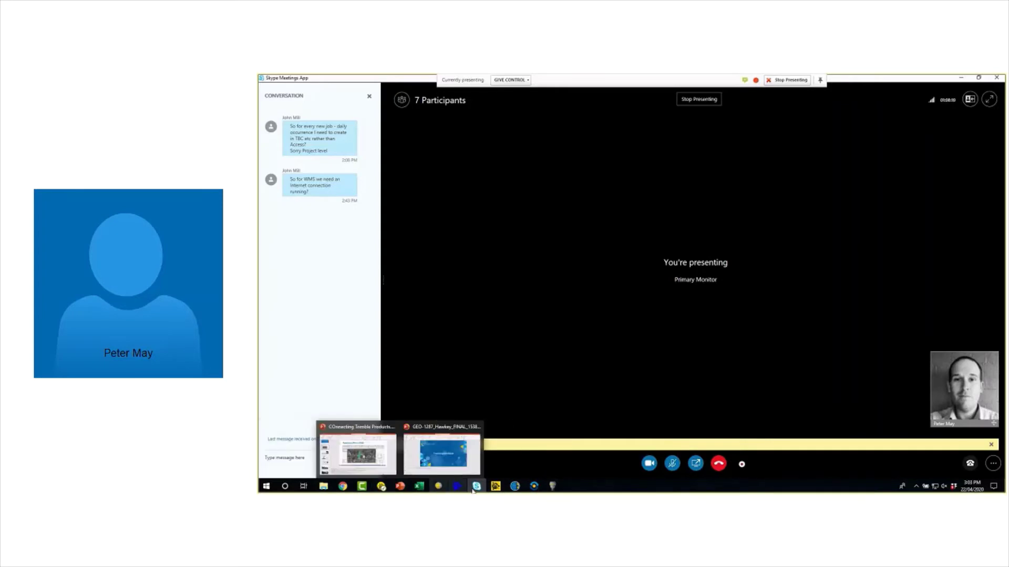
{"action": "mouse_move", "coordinate": [516, 487]}
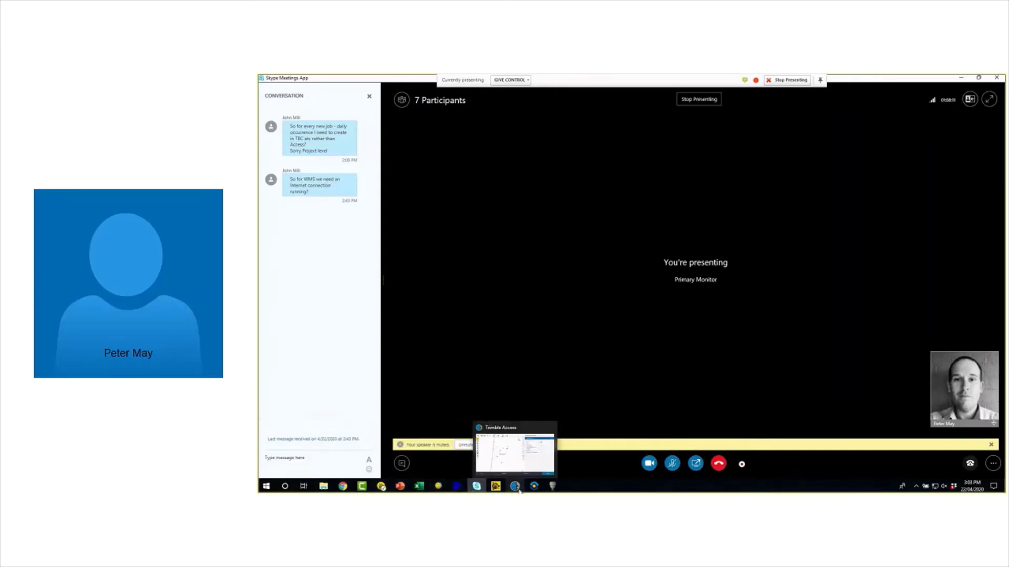
{"action": "left_click", "coordinate": [515, 487]}
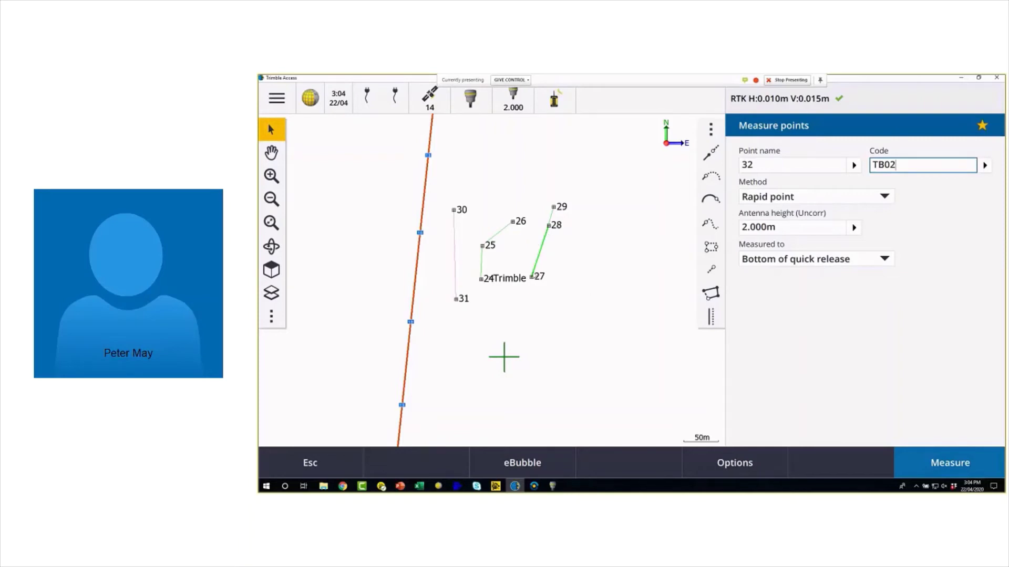
Step: Turn on the display of point codes in the map settings and accept the change
{"action": "left_click", "coordinate": [271, 316]}
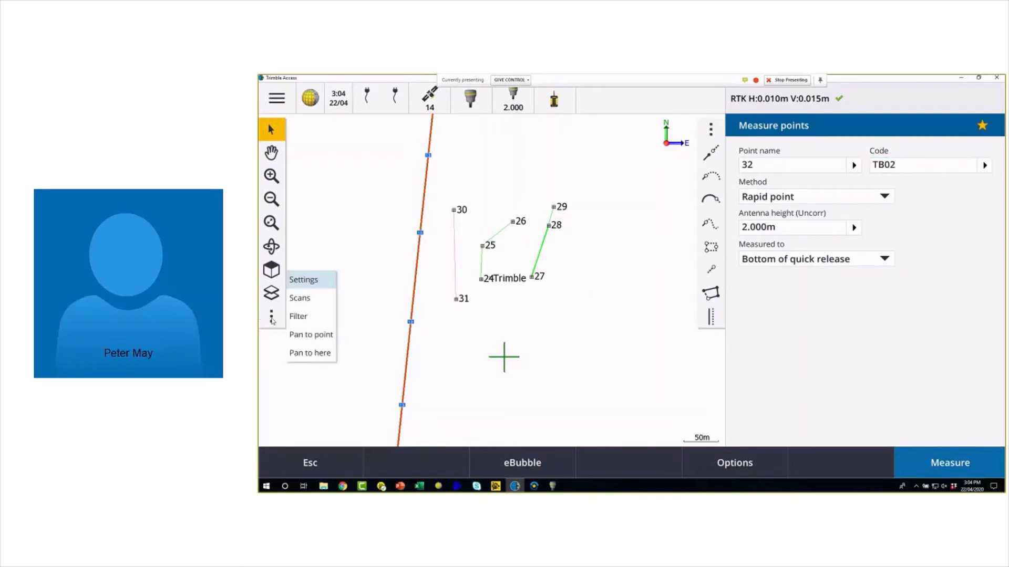
{"action": "left_click", "coordinate": [315, 282]}
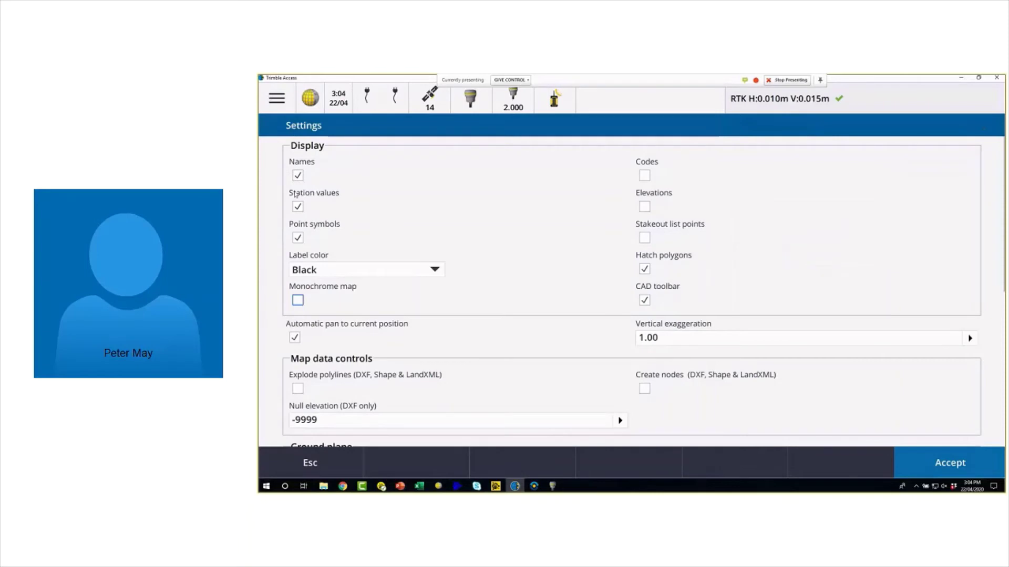
{"action": "left_click", "coordinate": [644, 176]}
{"action": "left_click", "coordinate": [950, 463]}
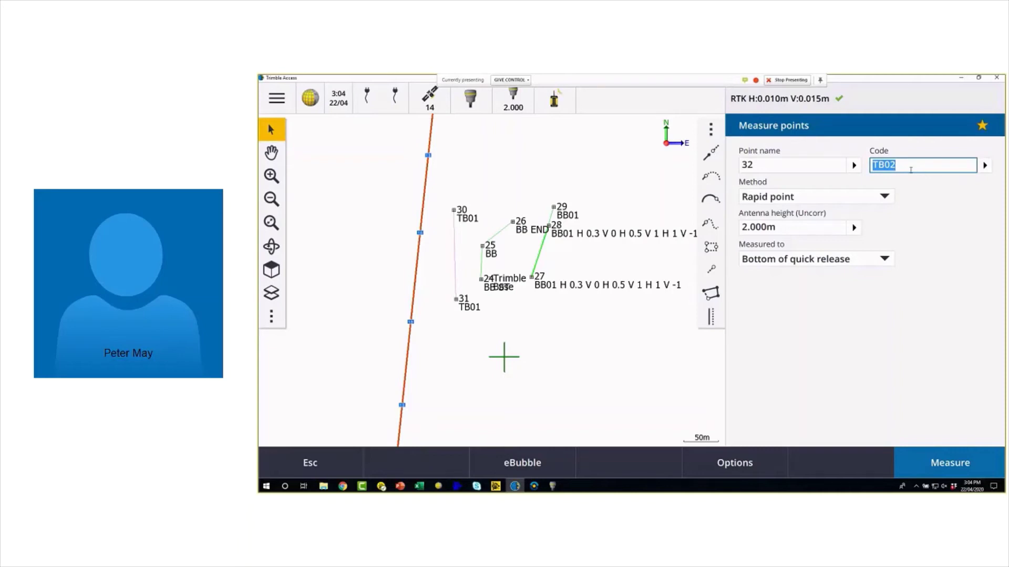
Step: Set the code of point 32 to BB03 and measure it as a rapid point at the current rover position
{"action": "type", "text": "B03"}
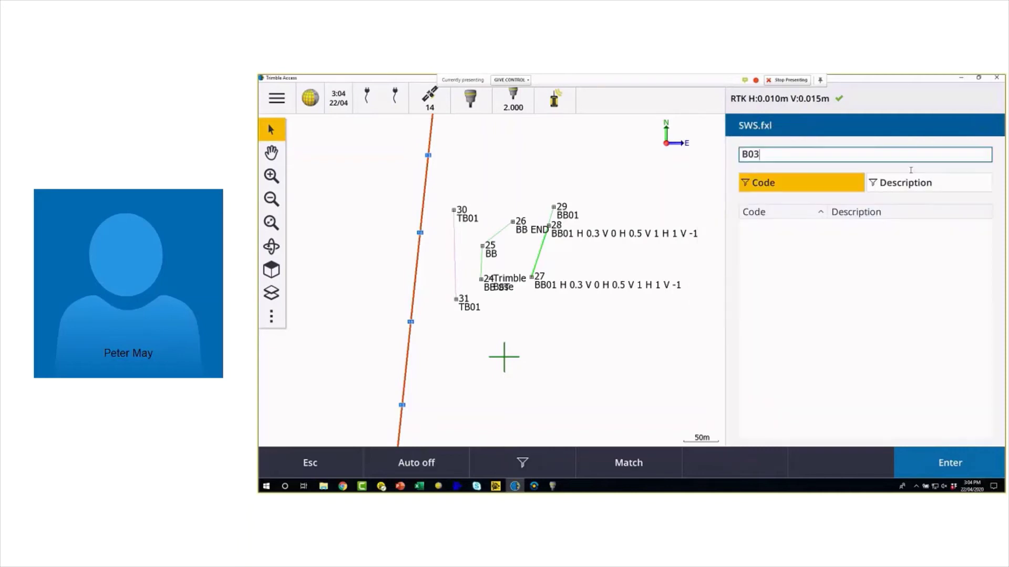
{"action": "key", "text": "BackSpace"}
{"action": "key", "text": "BackSpace"}
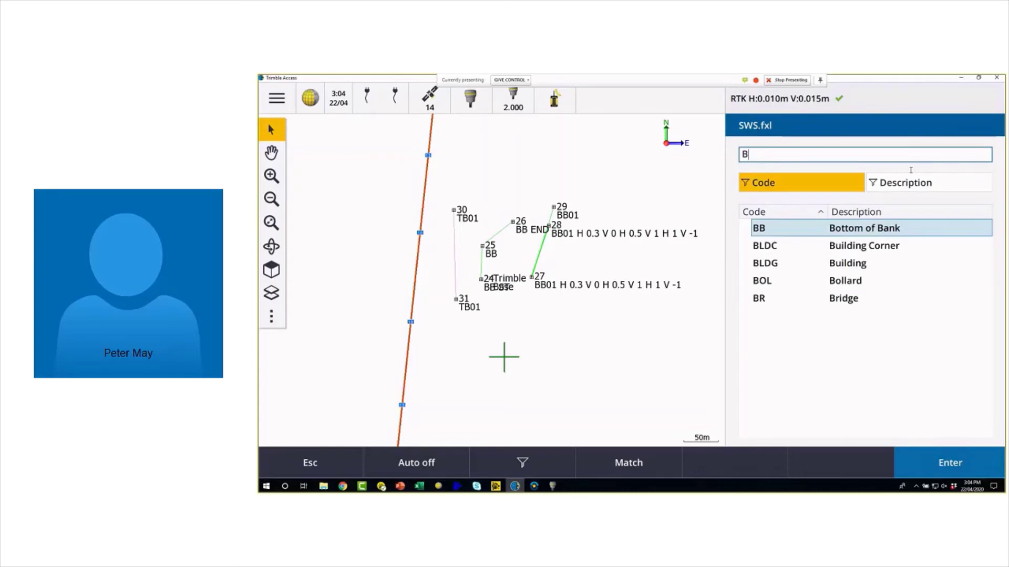
{"action": "type", "text": "B03"}
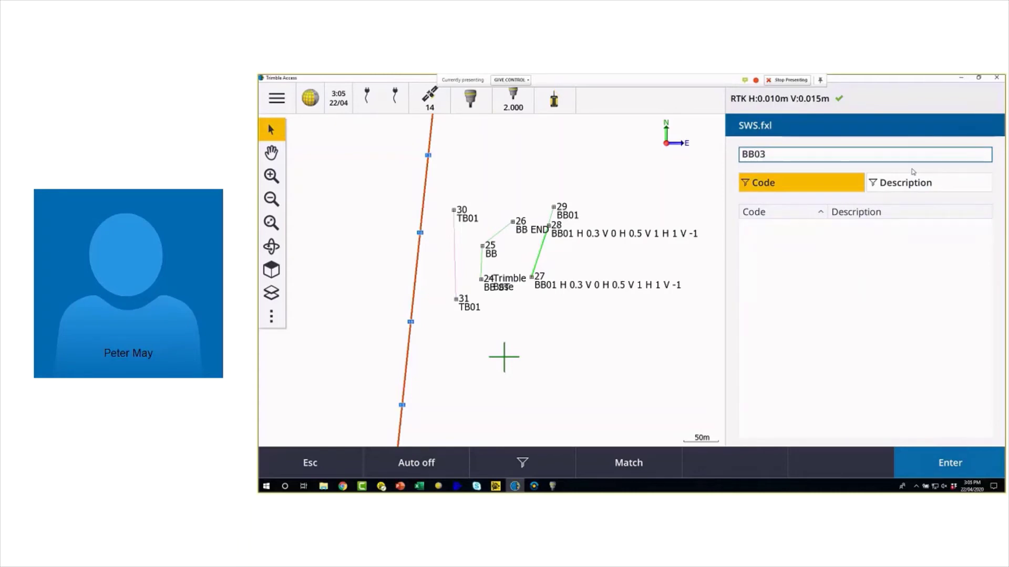
{"action": "key", "text": "Return"}
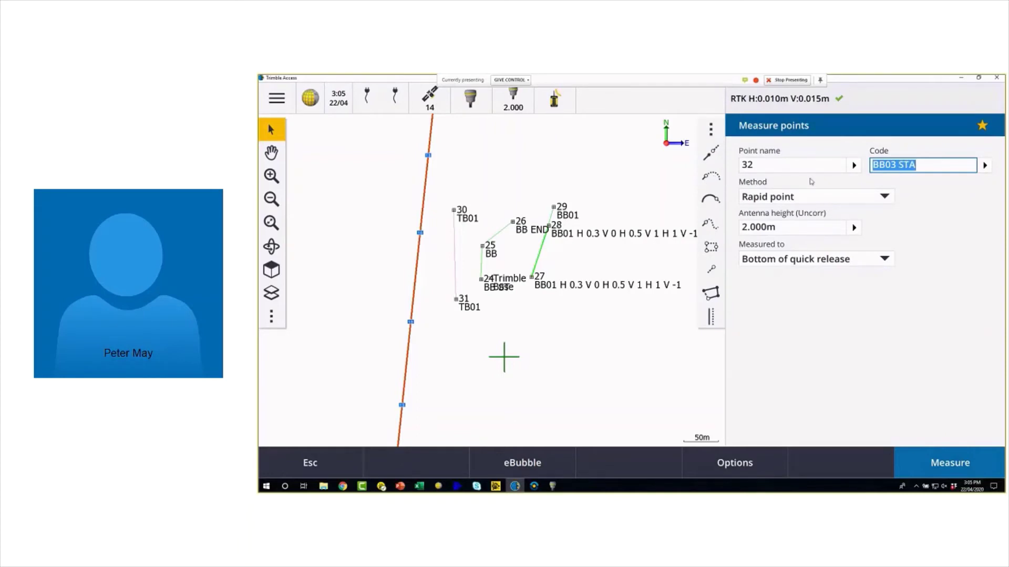
{"action": "key", "text": "Right"}
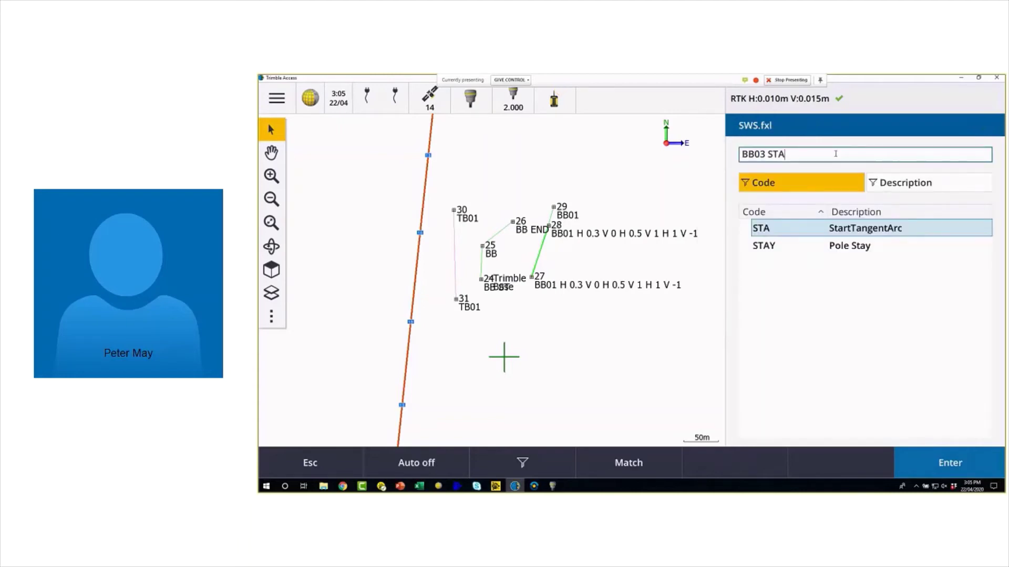
{"action": "key", "text": "BackSpace"}
{"action": "key", "text": "BackSpace"}
{"action": "key", "text": "BackSpace"}
{"action": "key", "text": "BackSpace"}
{"action": "key", "text": "BackSpace"}
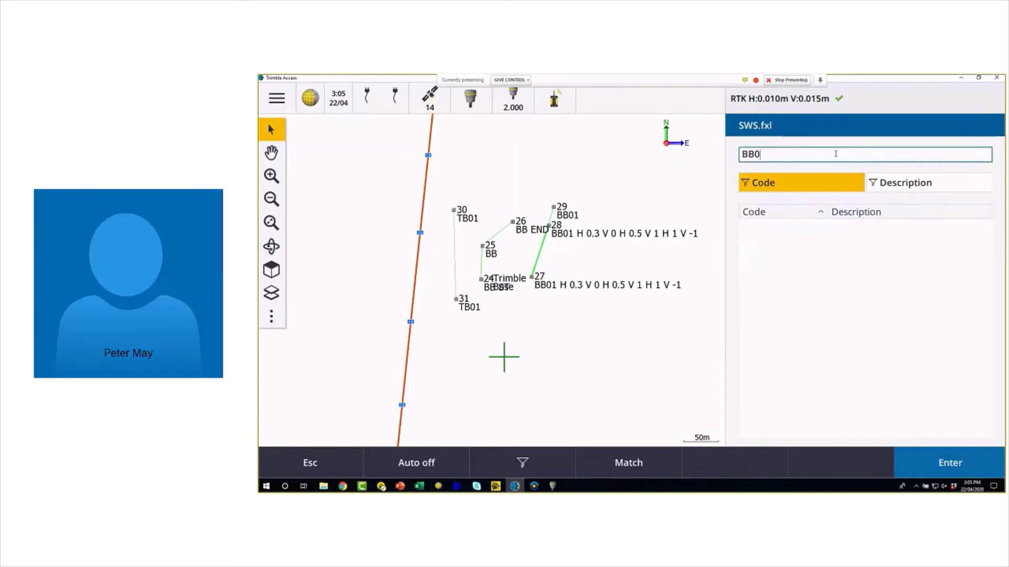
{"action": "type", "text": "3"}
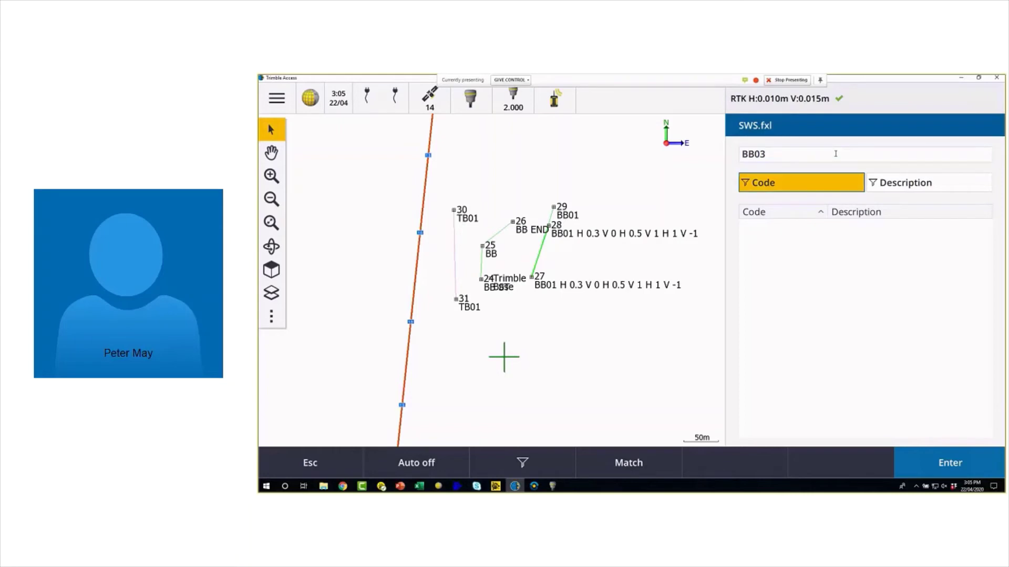
{"action": "key", "text": "Return"}
{"action": "left_click", "coordinate": [949, 463]}
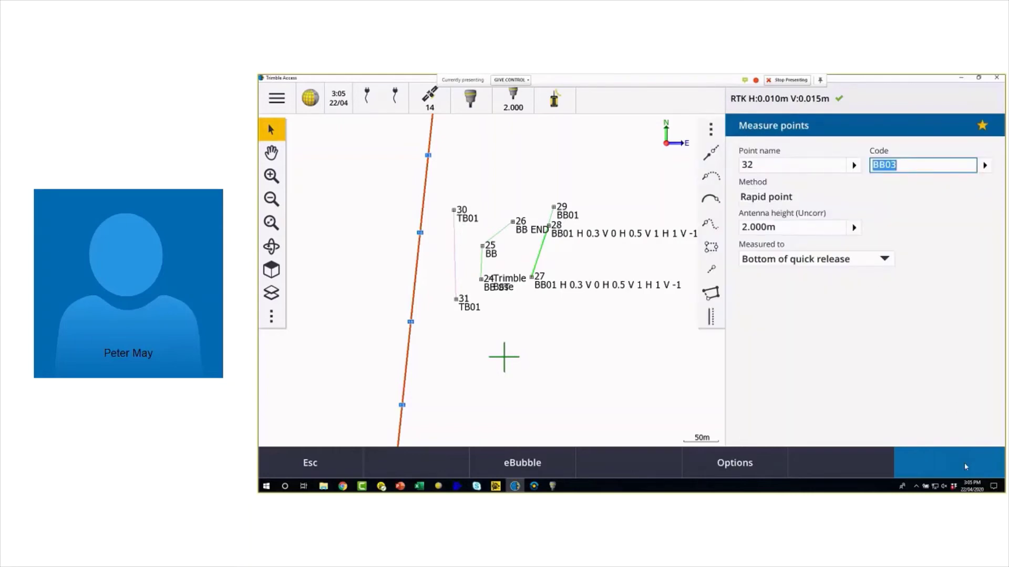
Step: Move the simulated rover east of point 32 and measure point 33 with the code BB03 STA
{"action": "right_click", "coordinate": [586, 360]}
{"action": "left_click", "coordinate": [614, 379]}
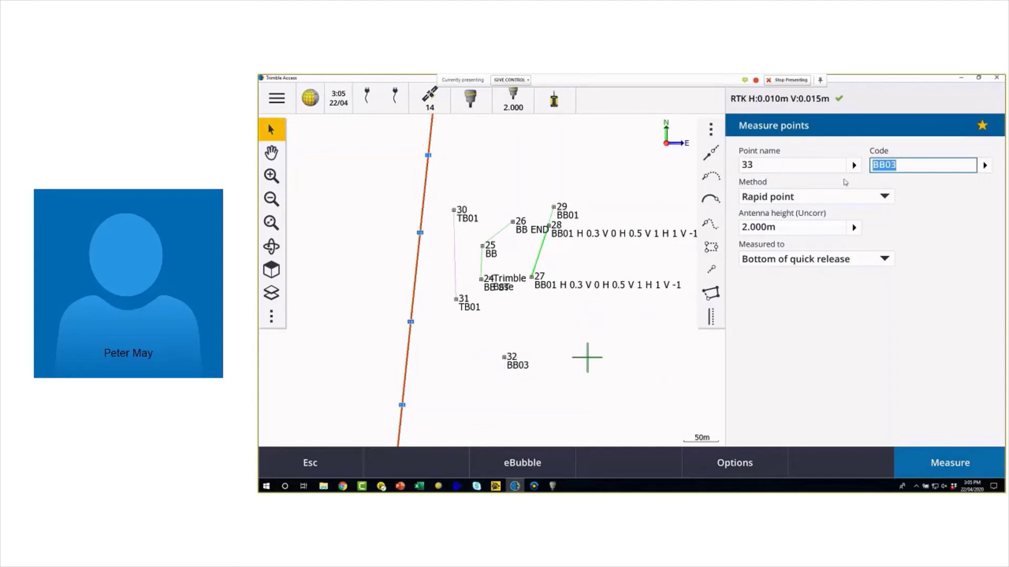
{"action": "type", "text": "BB03 STA"}
{"action": "key", "text": "Return"}
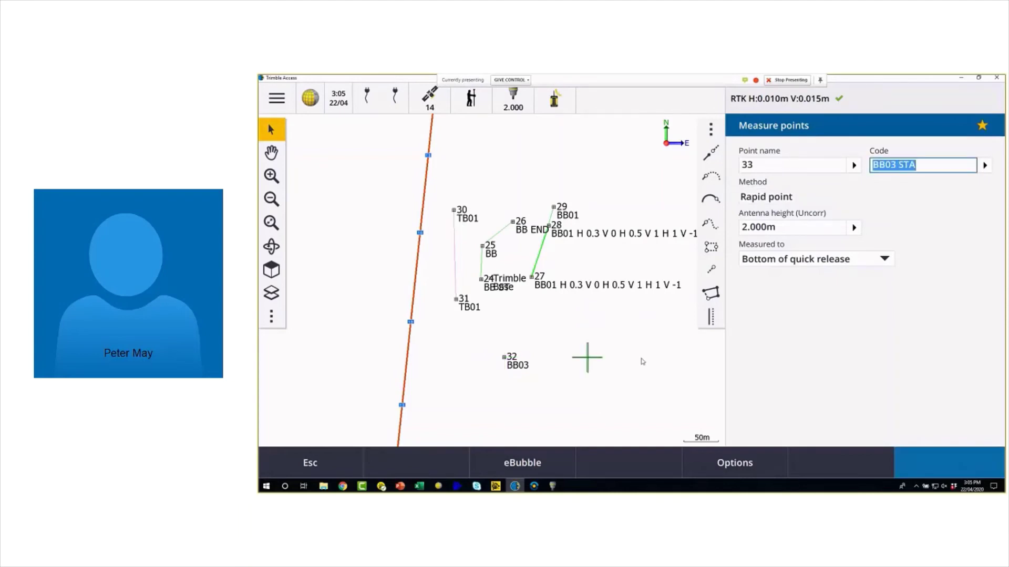
Step: Move the rover southeast of point 33 and measure point 34 with the code BB03 ETA
{"action": "right_click", "coordinate": [631, 395]}
{"action": "left_click", "coordinate": [649, 426]}
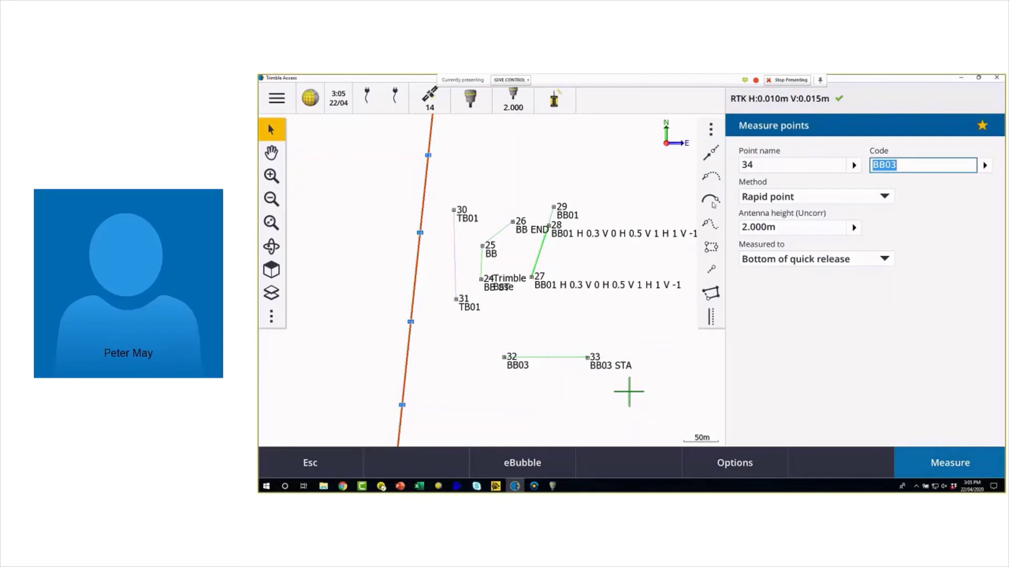
{"action": "type", "text": "BB03 ETA"}
{"action": "left_click", "coordinate": [900, 455]}
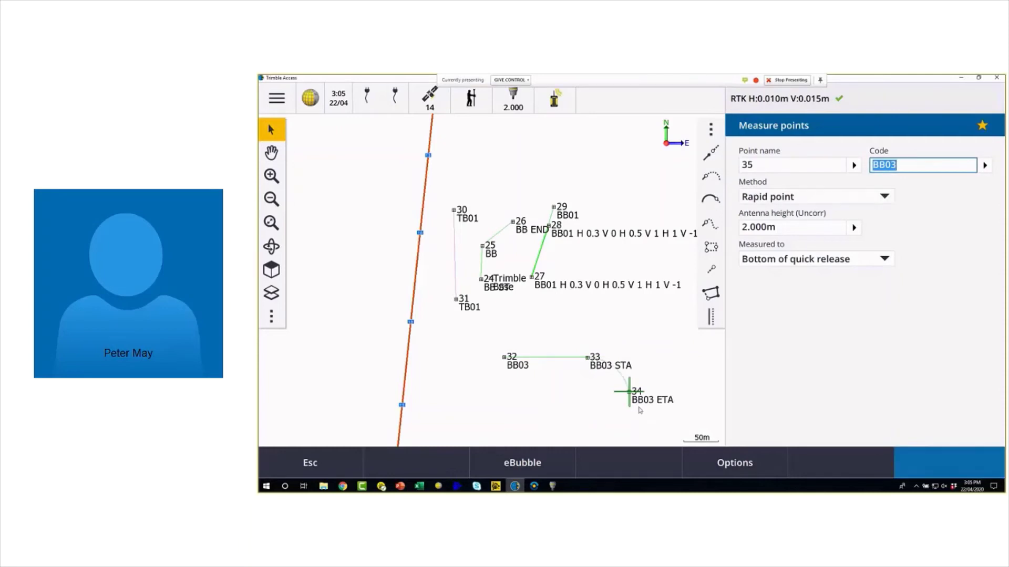
Step: Move the rover south of point 34 and measure point 35 with the code BB03
{"action": "right_click", "coordinate": [632, 438]}
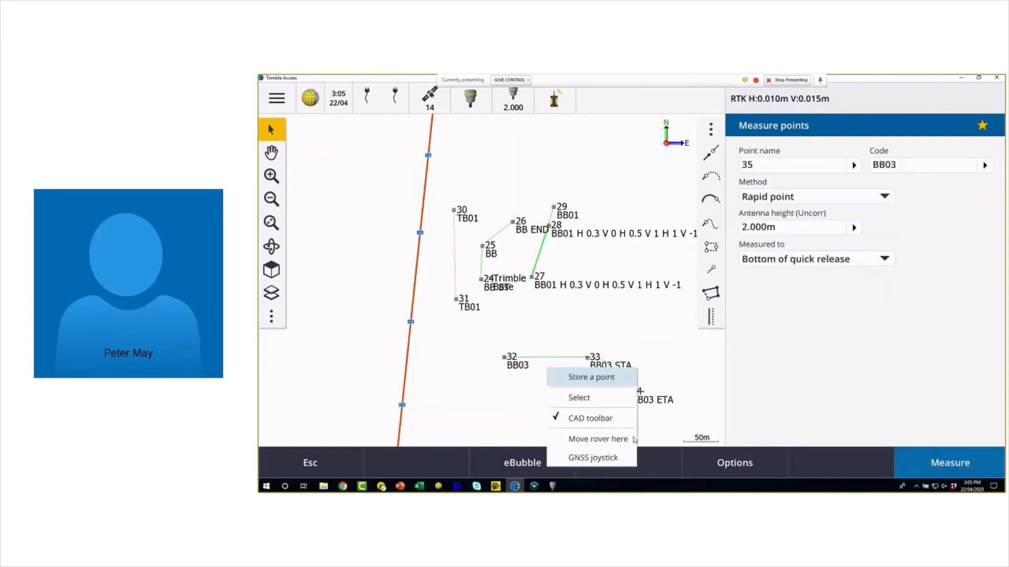
{"action": "left_click", "coordinate": [595, 438]}
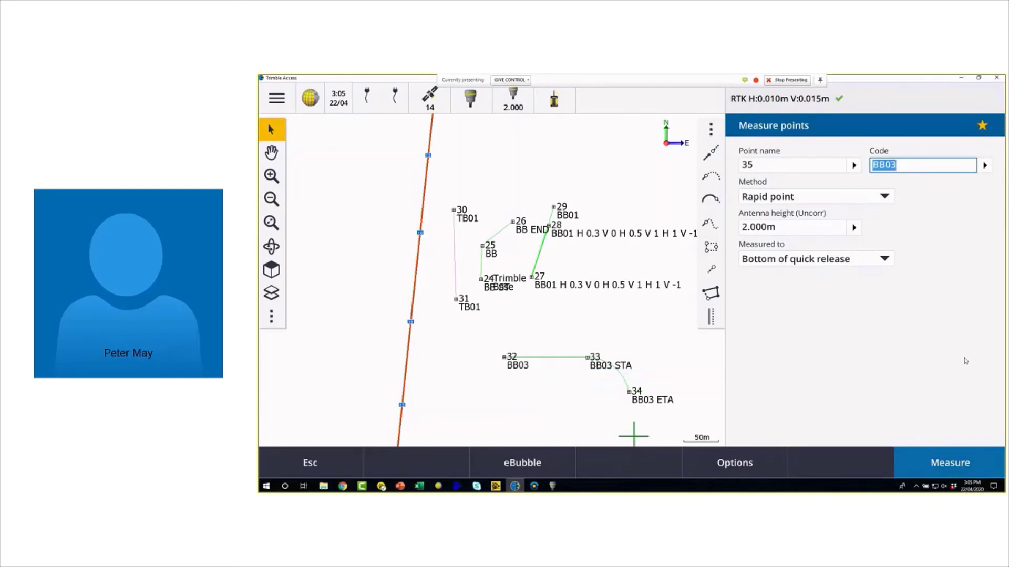
{"action": "left_click", "coordinate": [969, 468]}
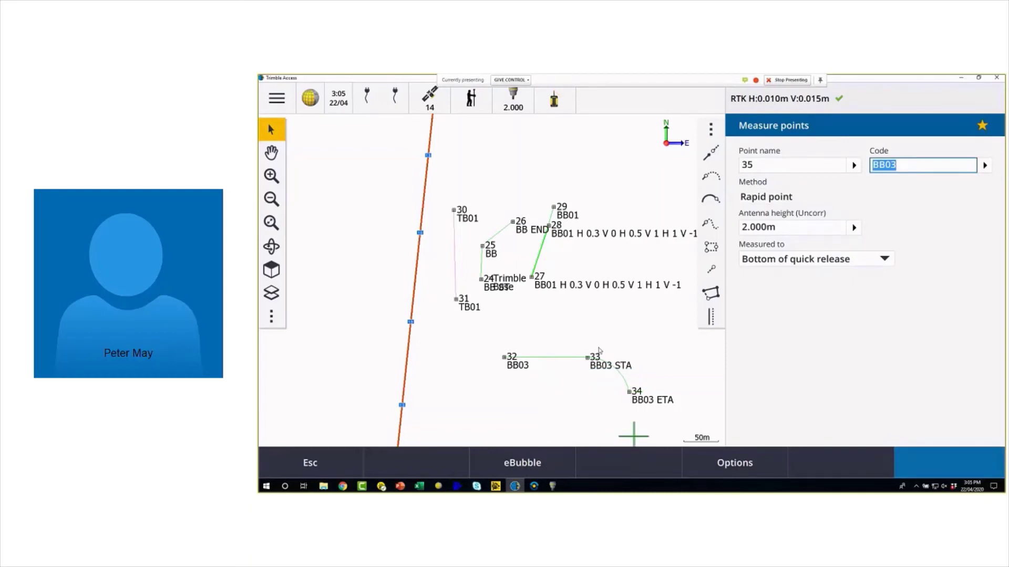